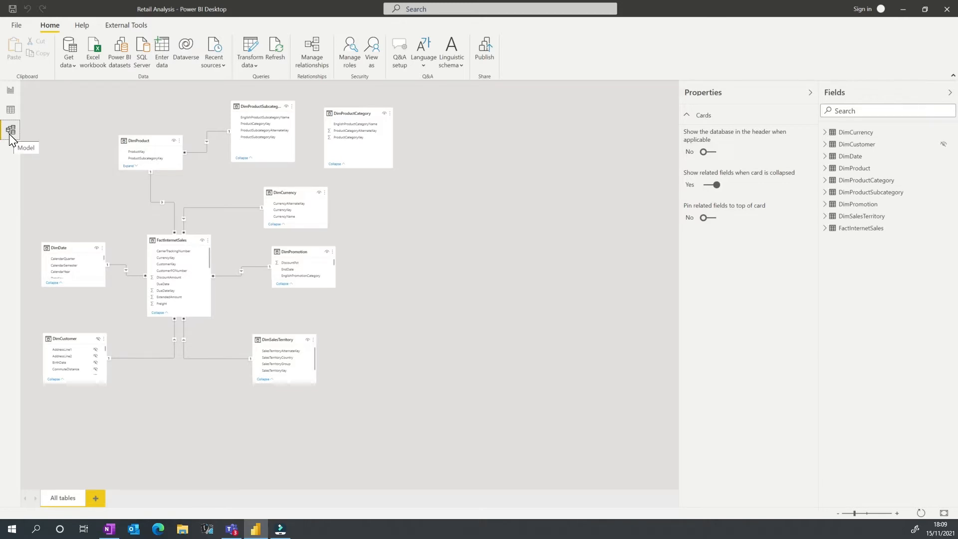
# Switch to the report view and open the Power Query Editor to examine the model's list of queries.
pyautogui.click(14, 94)
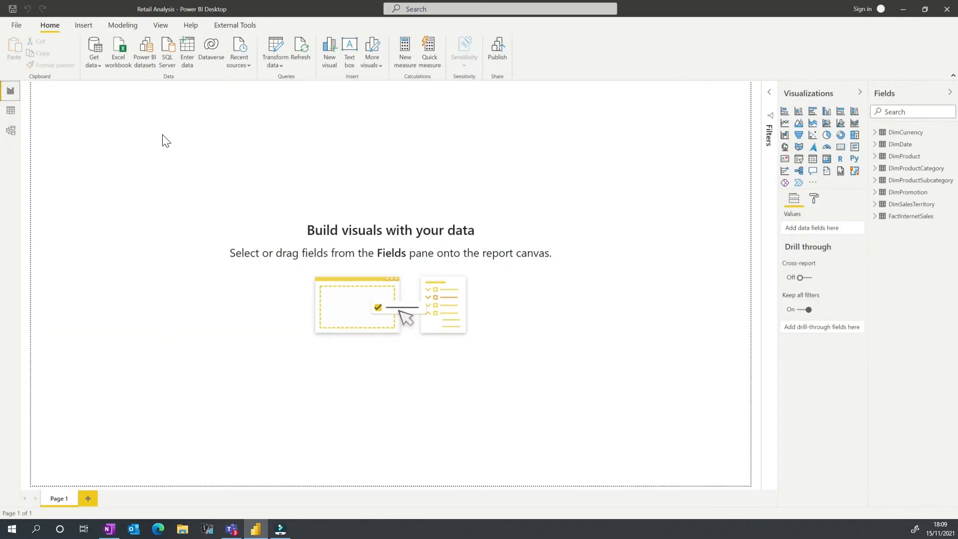
pyautogui.click(284, 47)
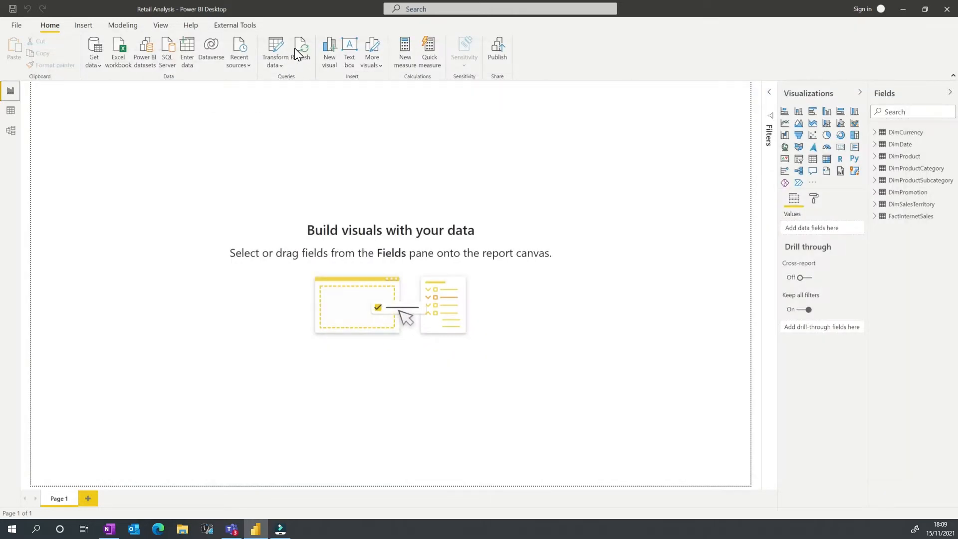
pyautogui.click(295, 49)
pyautogui.click(275, 45)
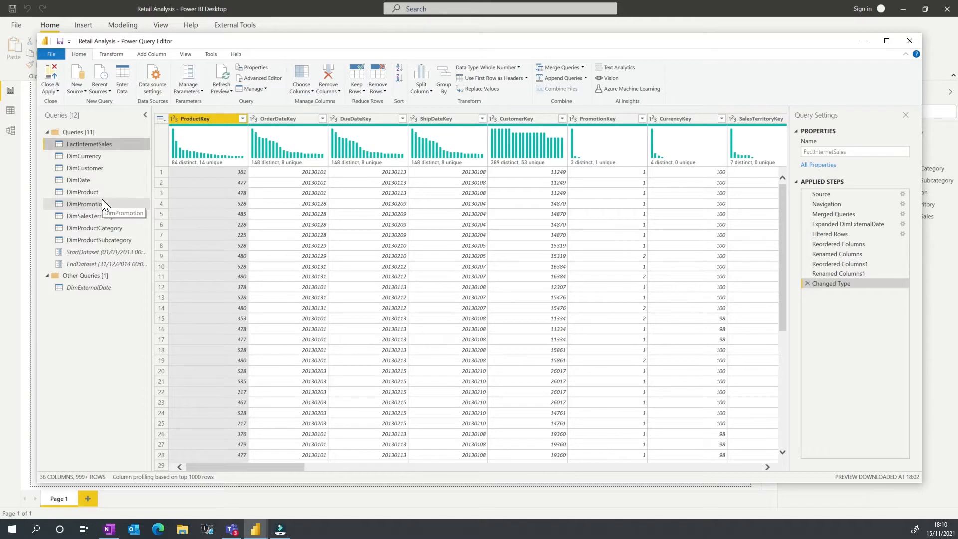
pyautogui.click(862, 43)
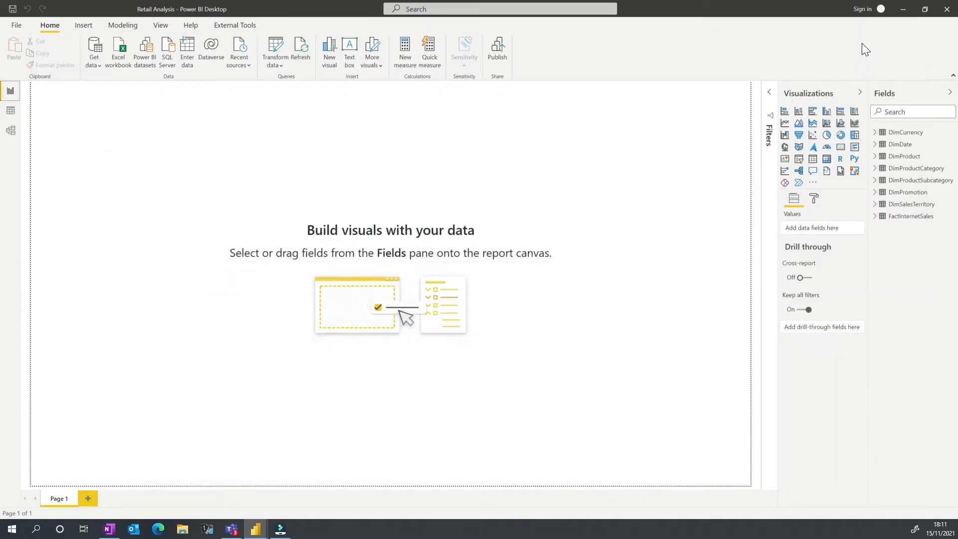
# Disable background downloading of data previews in the current file's data load options.
pyautogui.click(15, 26)
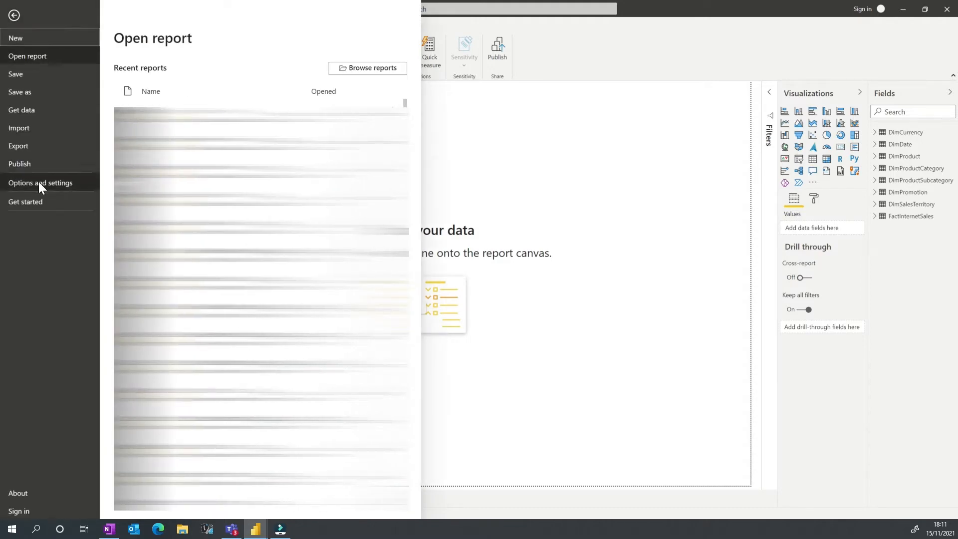
pyautogui.click(39, 183)
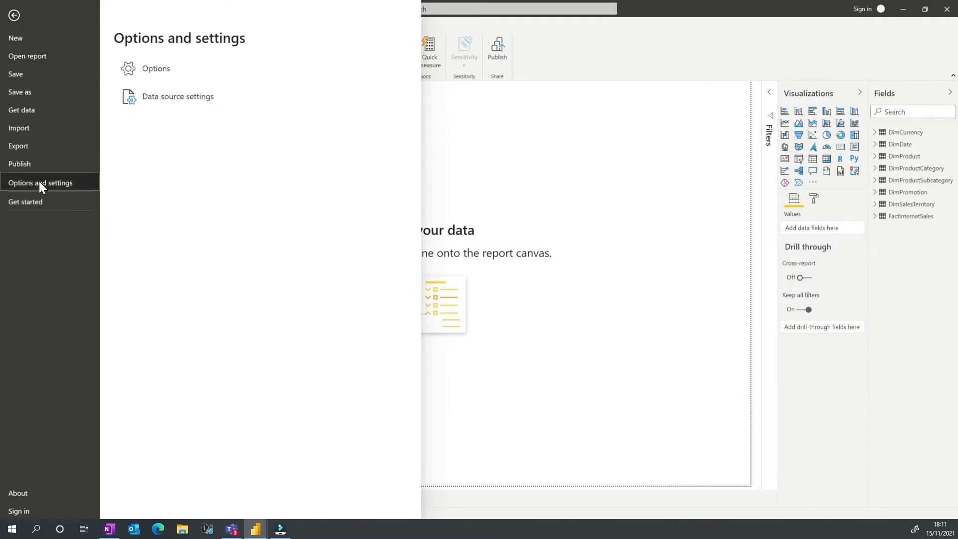
pyautogui.click(152, 69)
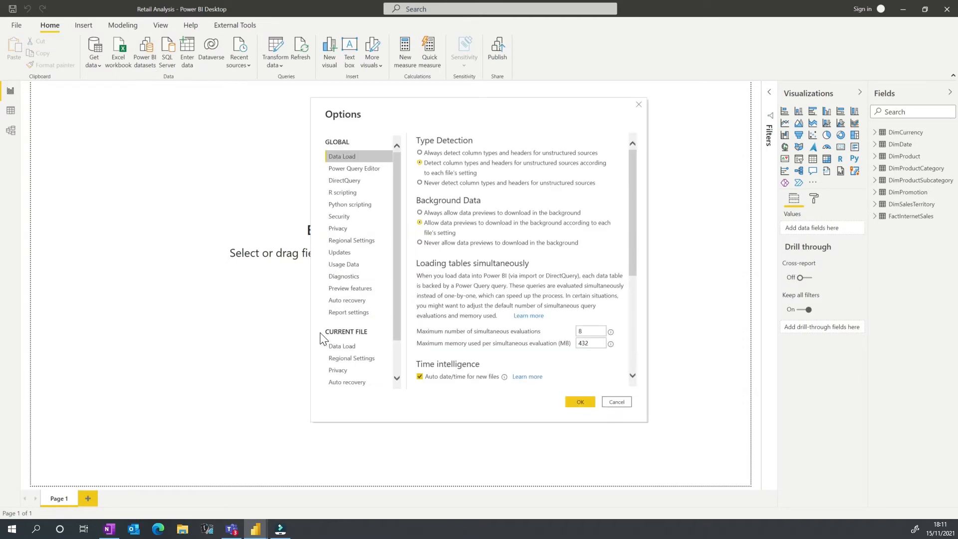
pyautogui.click(338, 349)
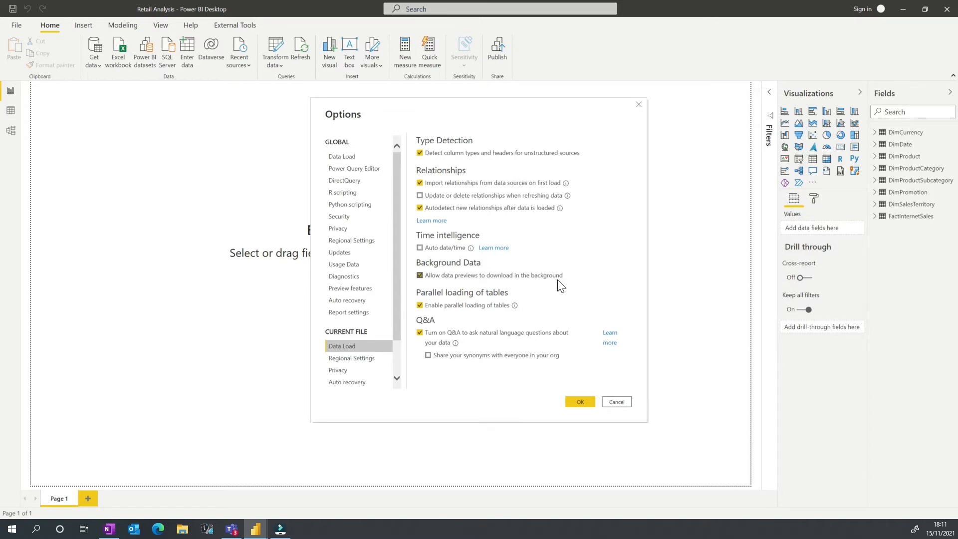
pyautogui.click(421, 275)
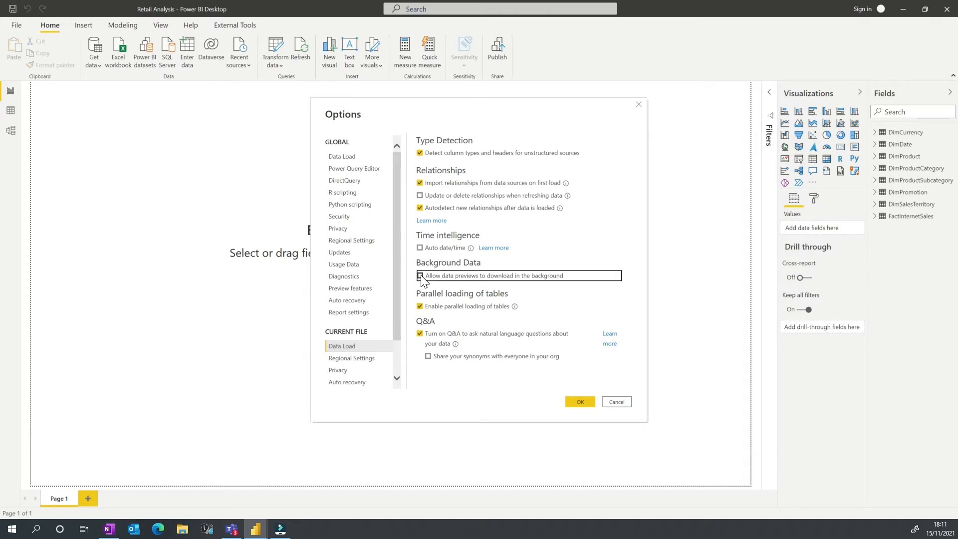
pyautogui.click(580, 402)
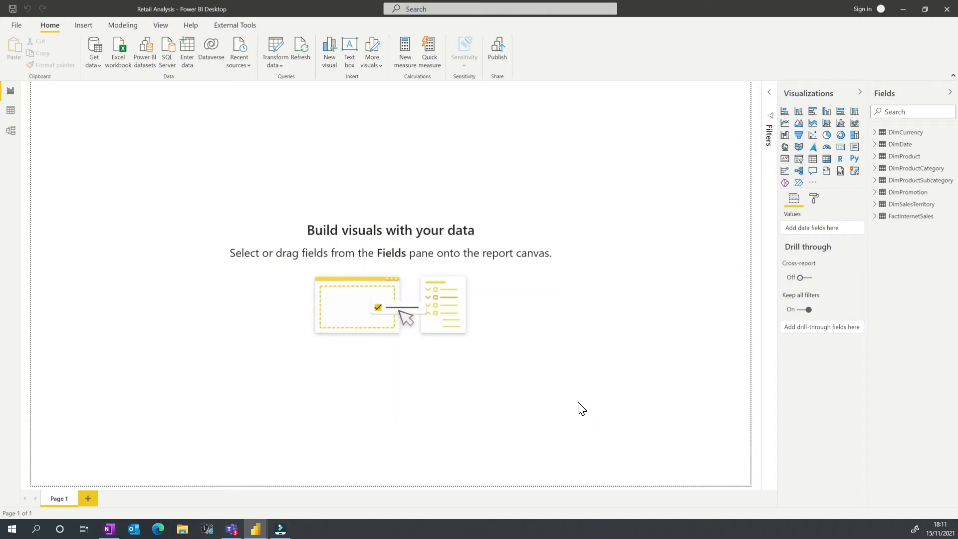
# Reopen the Power Query Editor on the FactInternetSales query and bring up the preview refresh options.
pyautogui.click(306, 58)
pyautogui.click(277, 43)
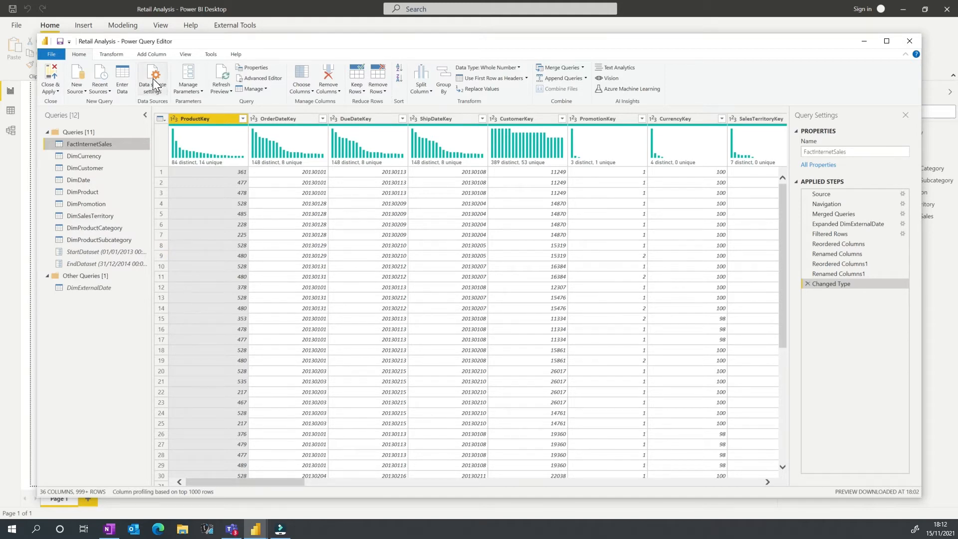
pyautogui.click(225, 90)
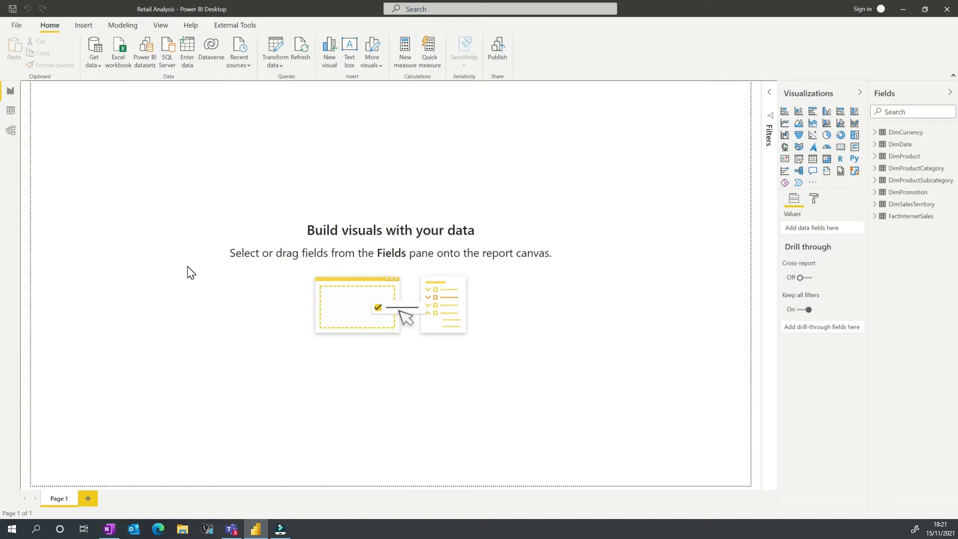
# Add a calculated column to FactInternetSales with the formula Sales = FactInternetSales[OrderQuantity] * FactInternetSales[UnitPrice], and check the table's rows.
pyautogui.click(131, 26)
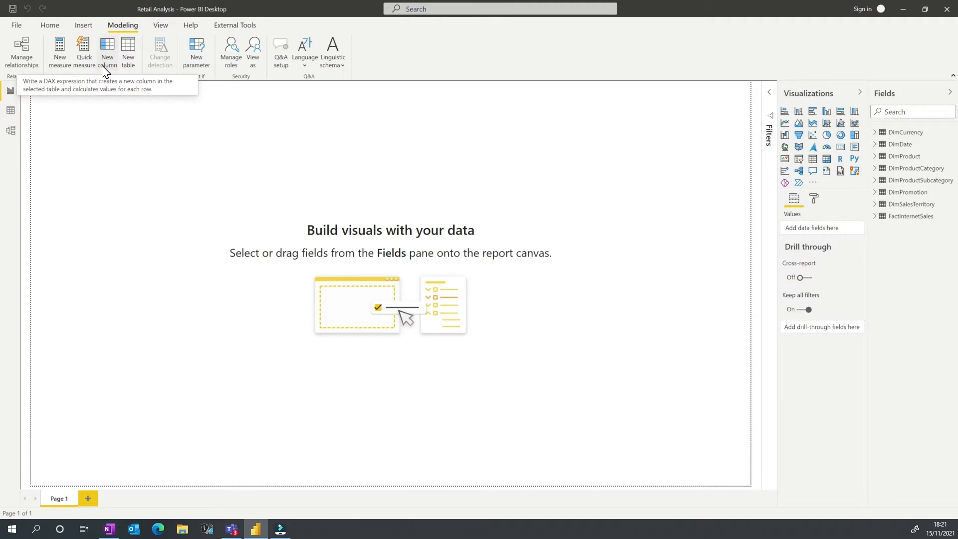
pyautogui.click(8, 113)
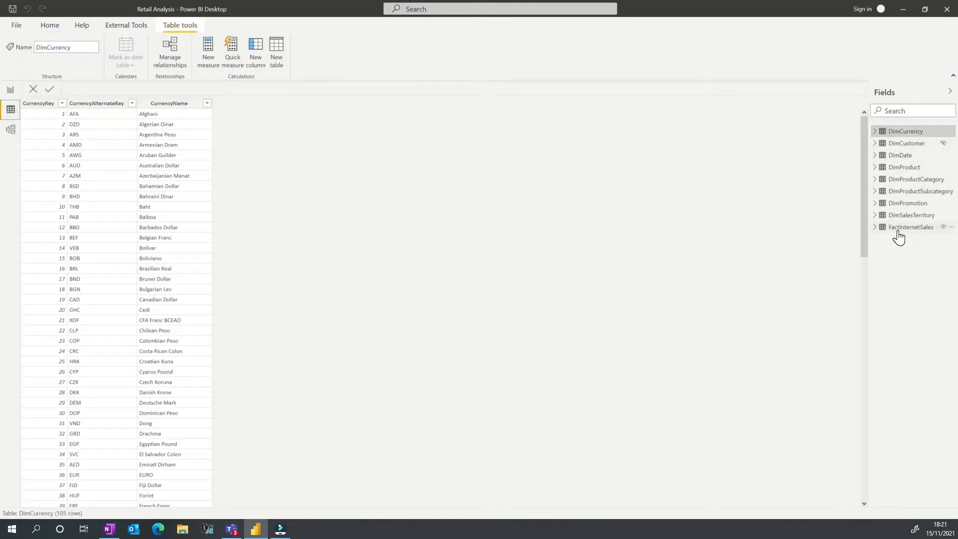
pyautogui.click(897, 230)
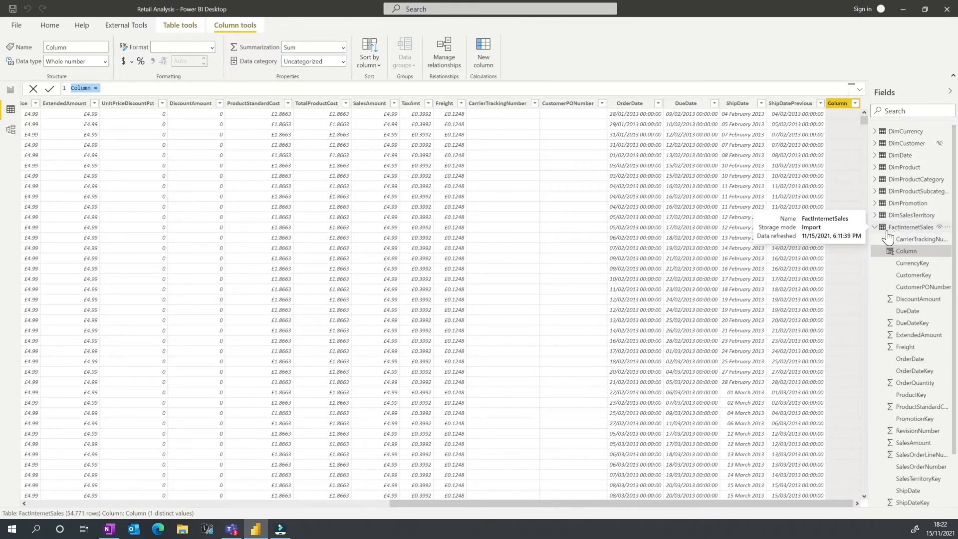
pyautogui.write('Sales')
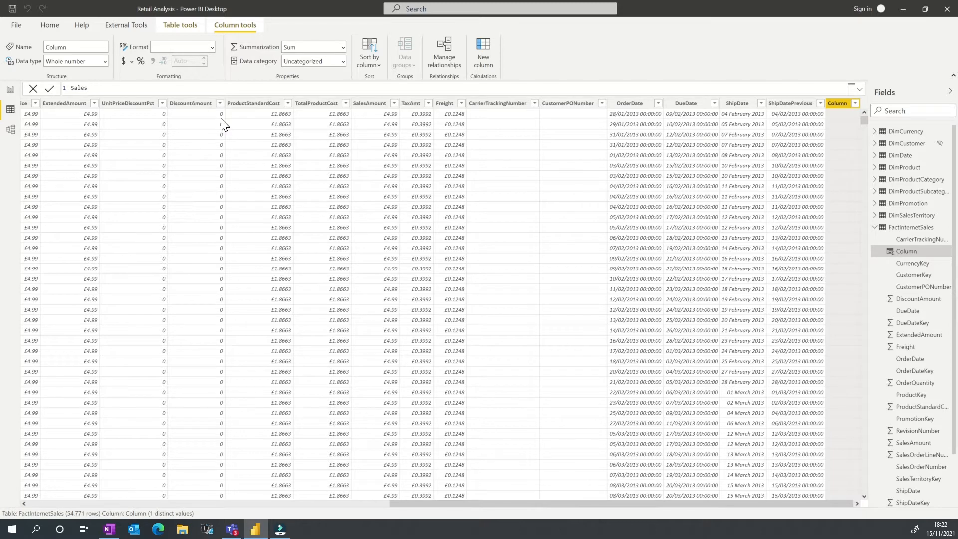
pyautogui.write(' = Order')
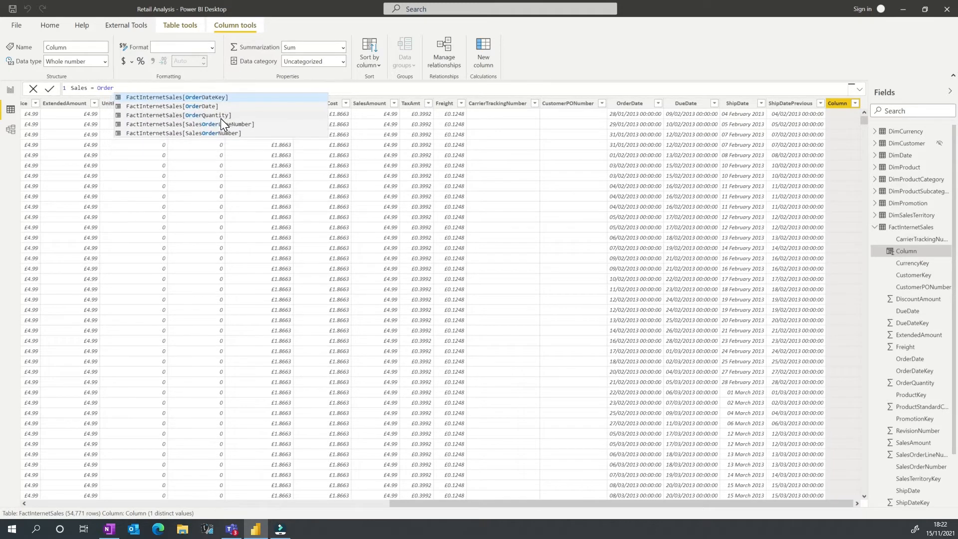
pyautogui.write('Q')
pyautogui.press('Tab')
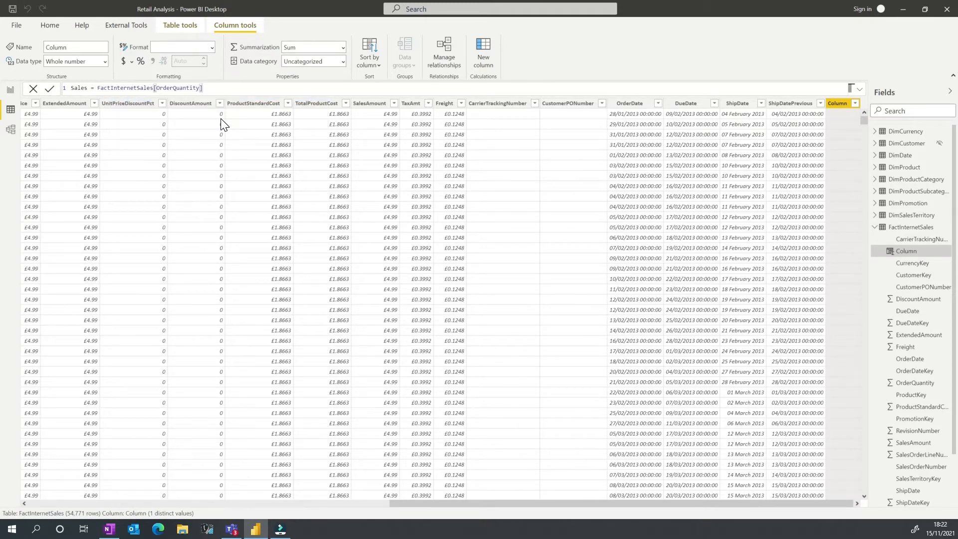
pyautogui.write('* UnitPrice')
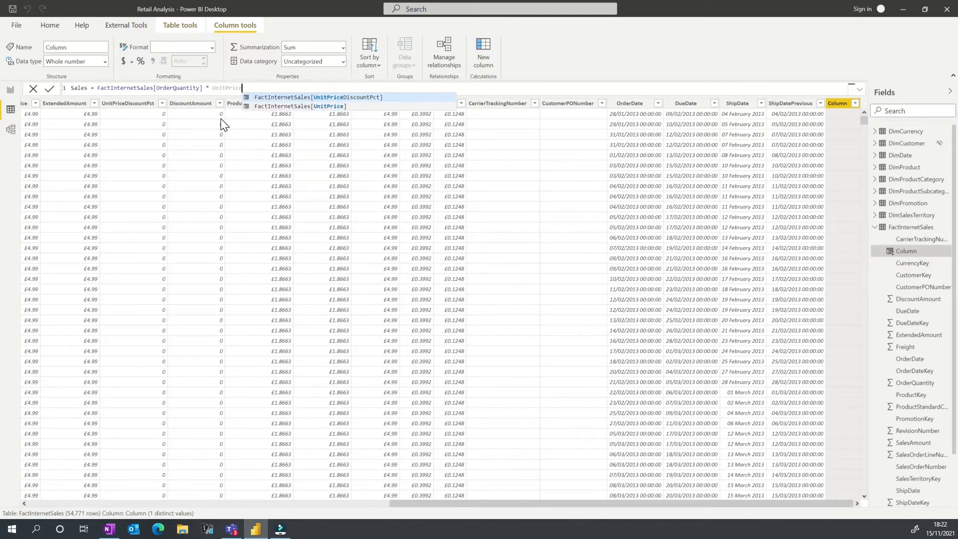
pyautogui.press('Down')
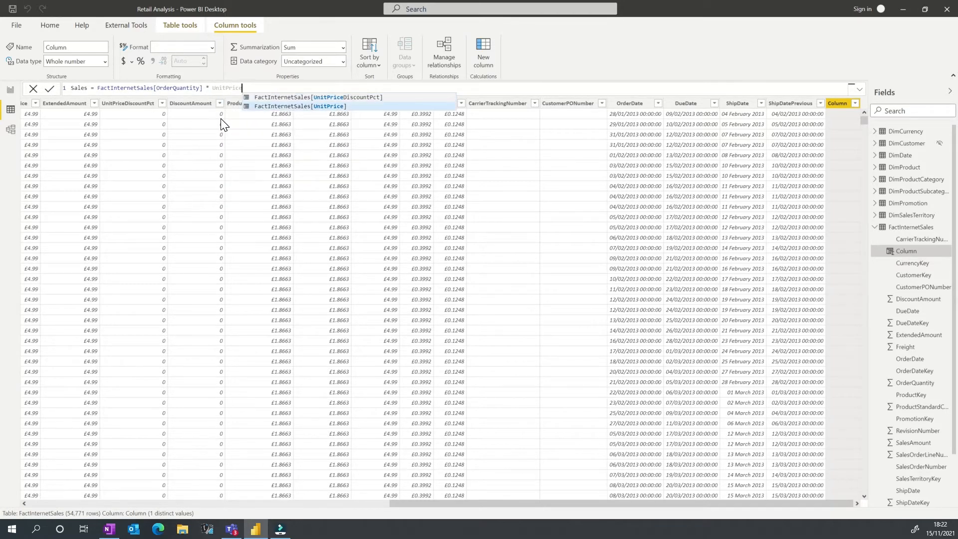
pyautogui.press('Tab')
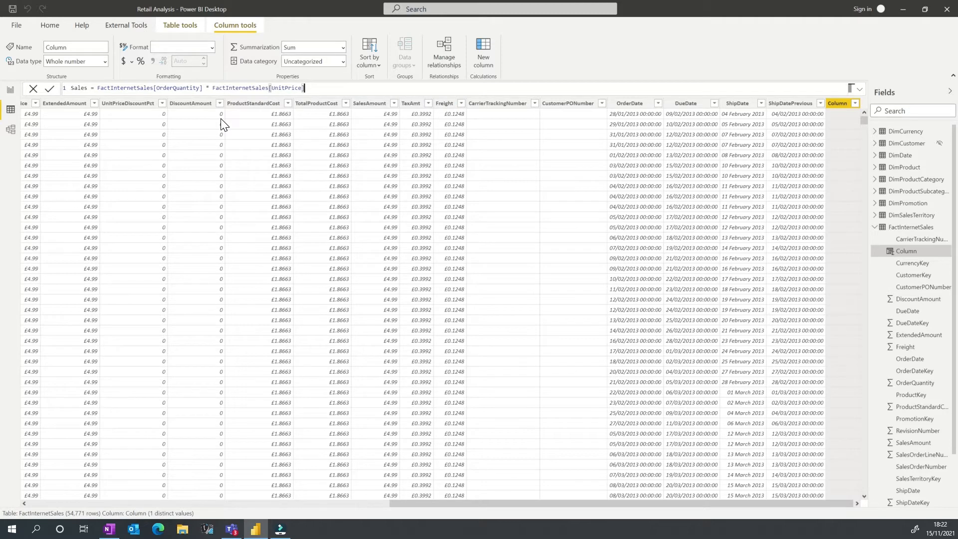
pyautogui.click(54, 88)
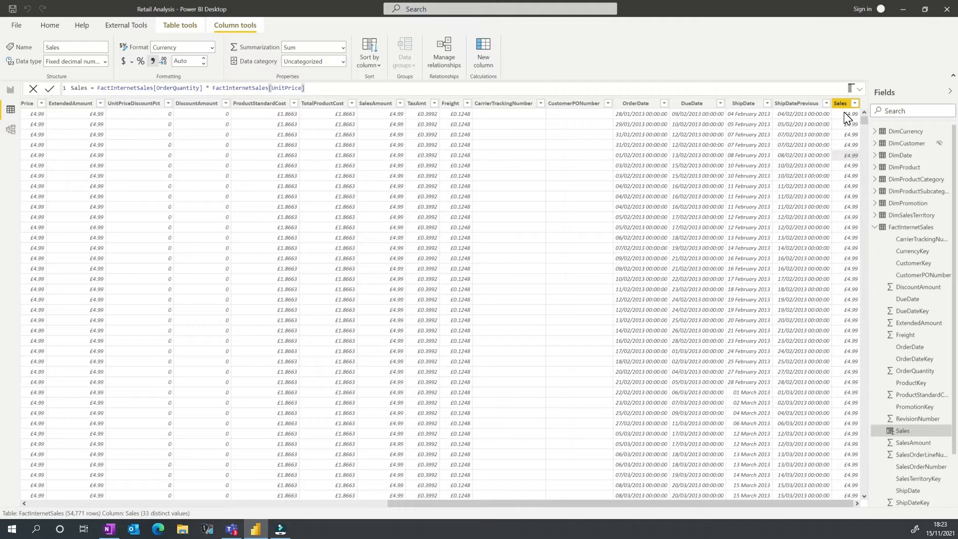
pyautogui.click(35, 118)
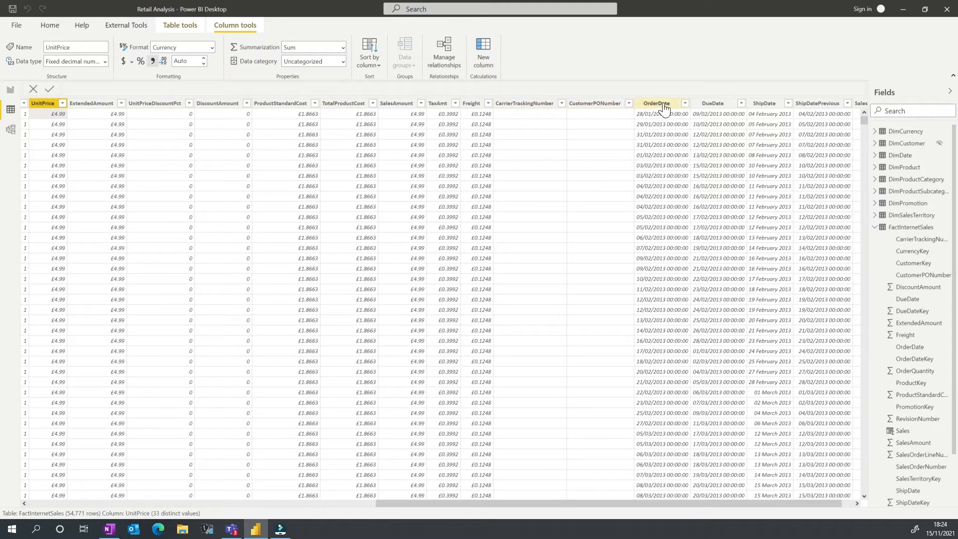
pyautogui.moveTo(864, 119); pyautogui.dragTo(857, 507)
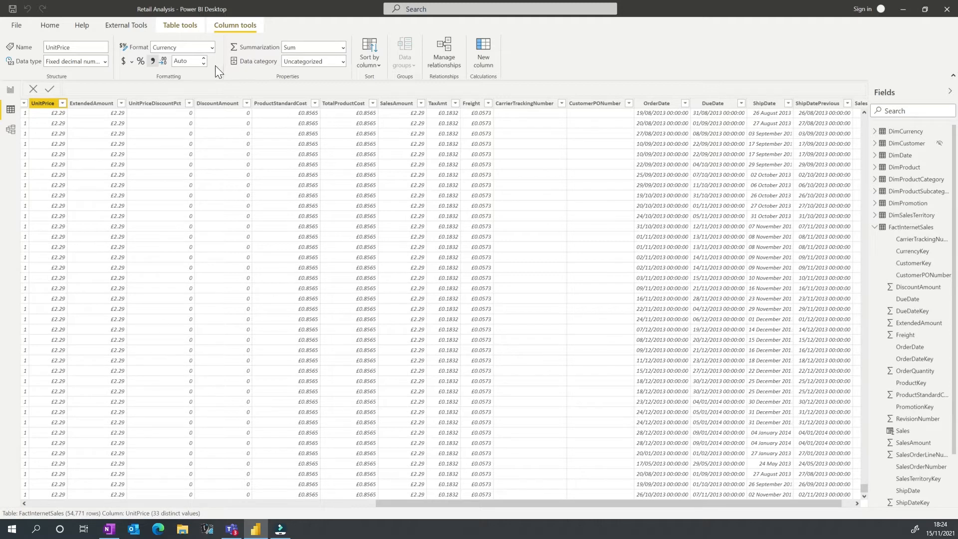
# Create a measure in FactInternetSales: Sales Measure = SUMX(FactInternetSales, FactInternetSales[OrderQuantity] * FactInternetSales[UnitPrice]).
pyautogui.click(187, 25)
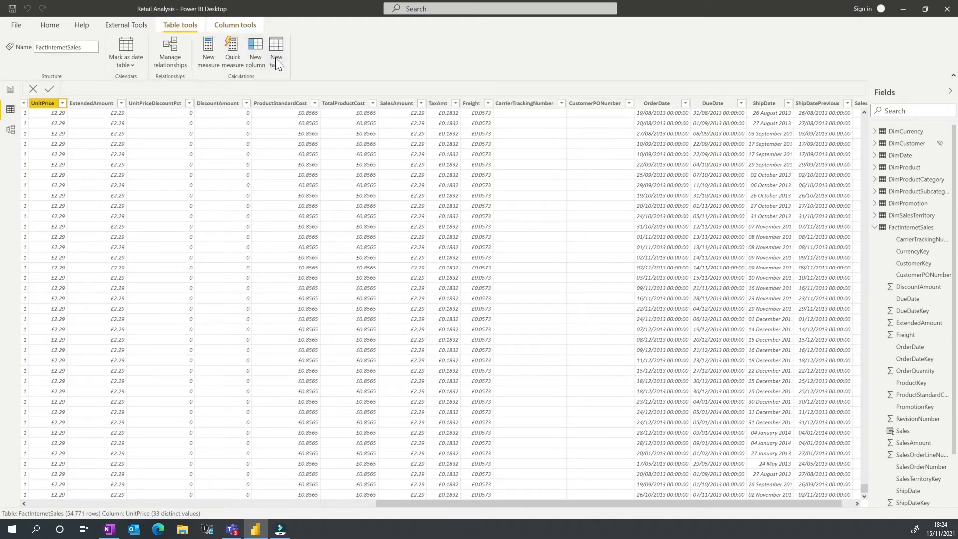
pyautogui.click(215, 63)
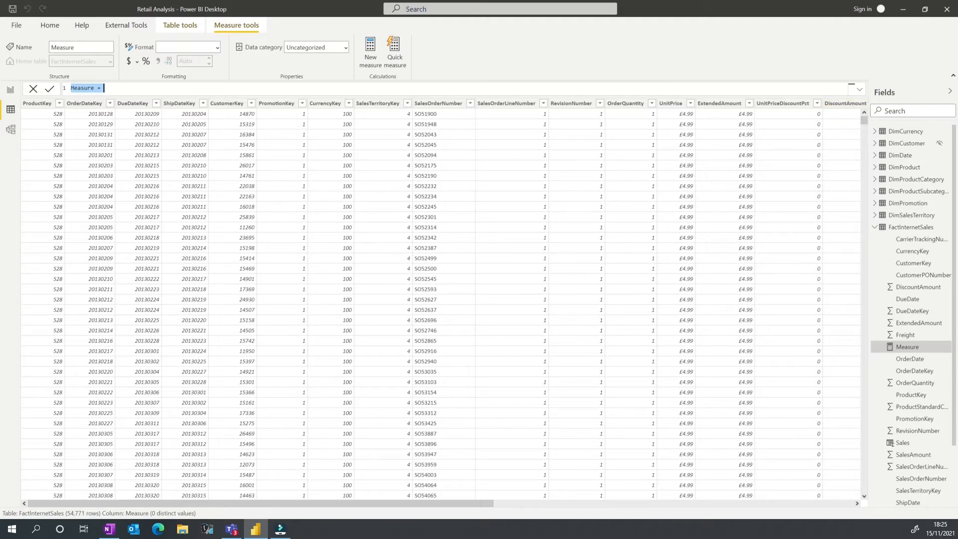
pyautogui.write('Sales Measure = SUMX')
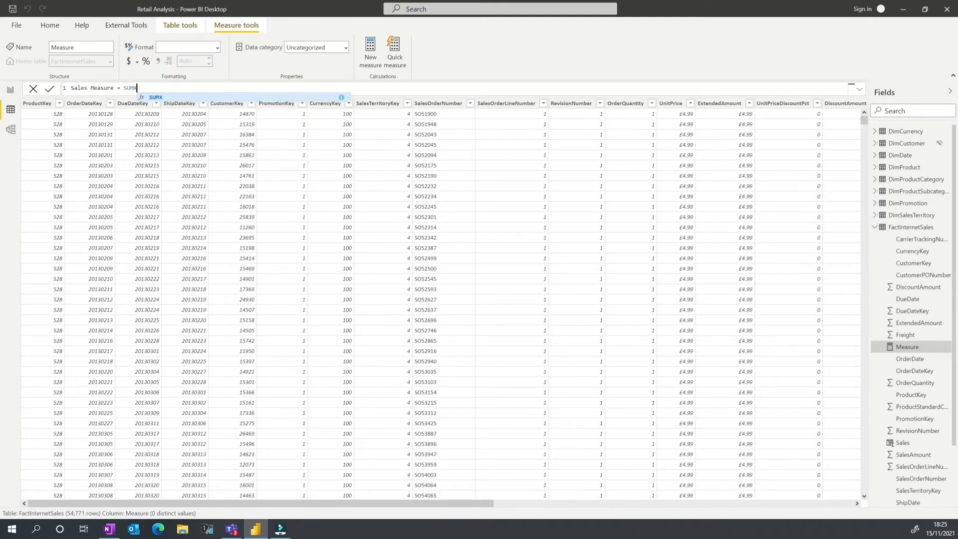
pyautogui.write('(Fa')
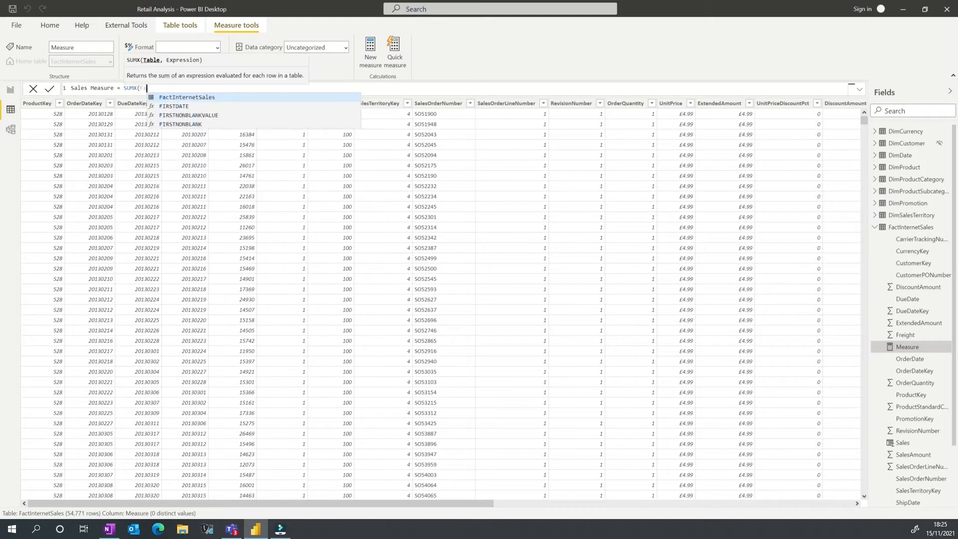
pyautogui.write('ctInternetSales')
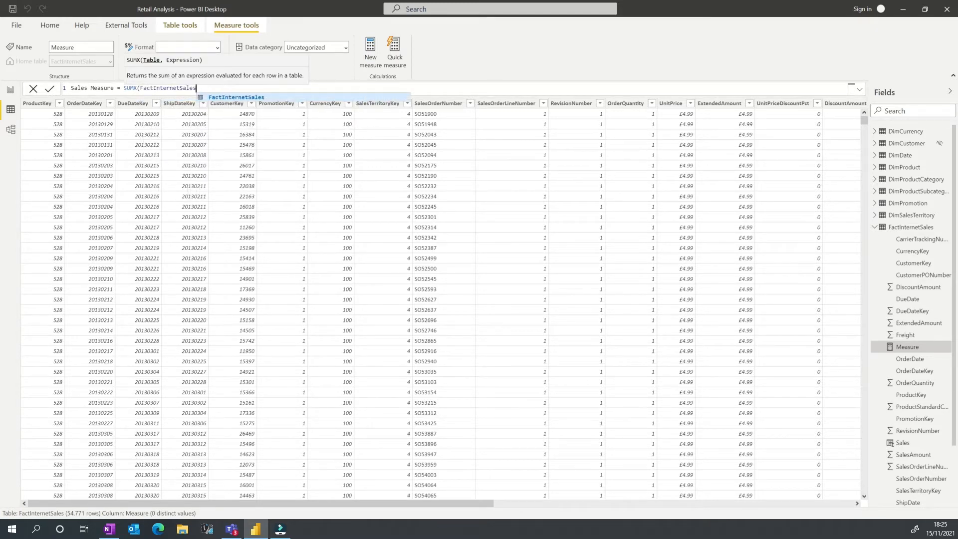
pyautogui.press('Tab')
pyautogui.write(',')
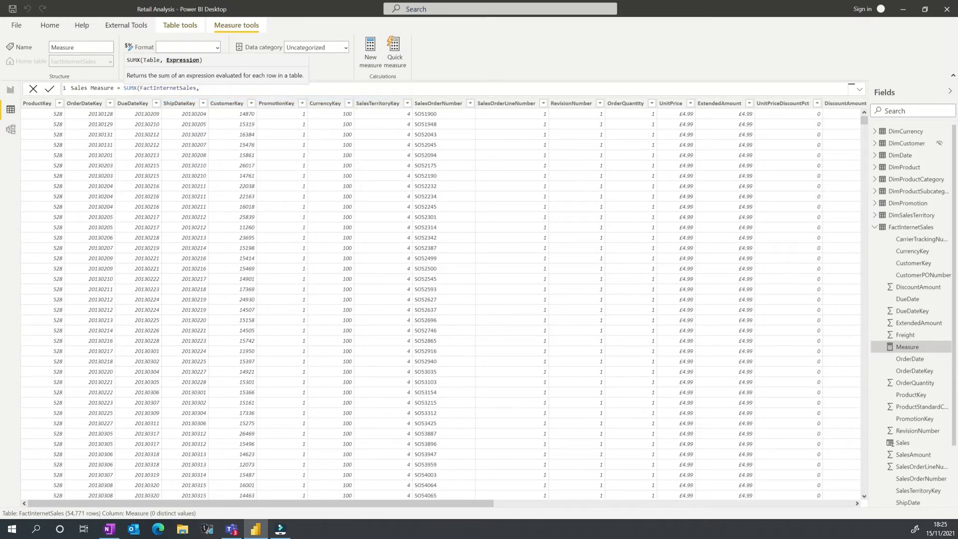
pyautogui.write(' OrderQua')
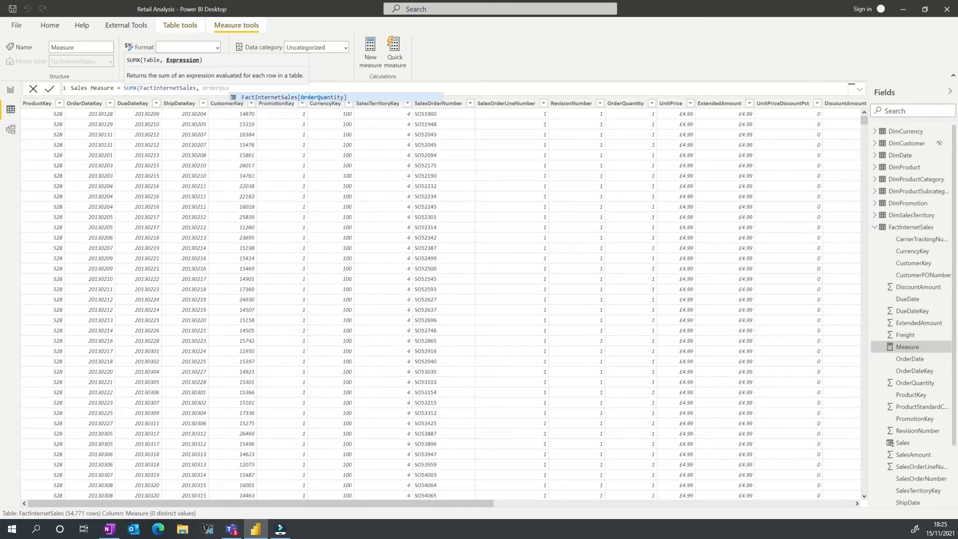
pyautogui.press('Tab')
pyautogui.write('* UnitPrice')
pyautogui.press('Down')
pyautogui.press('Tab')
pyautogui.write(')')
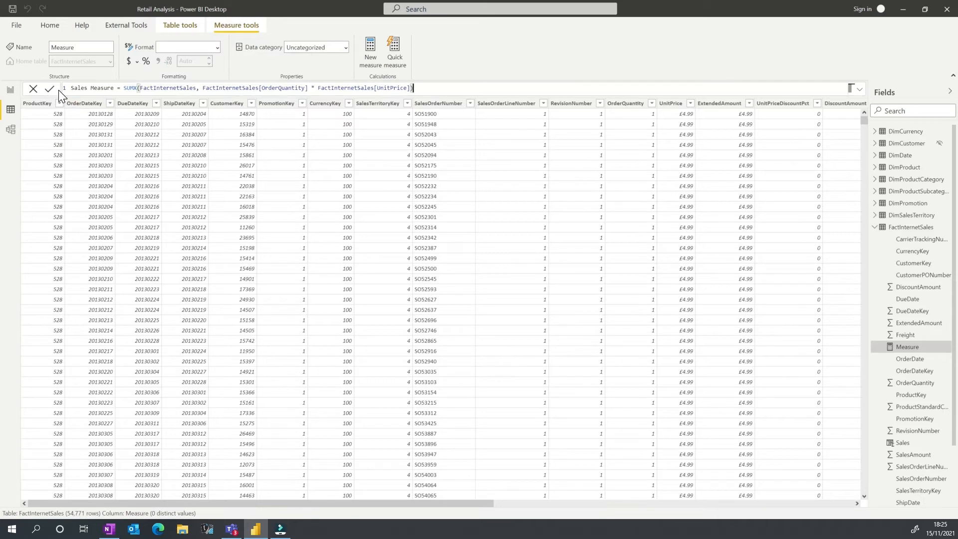
pyautogui.click(49, 89)
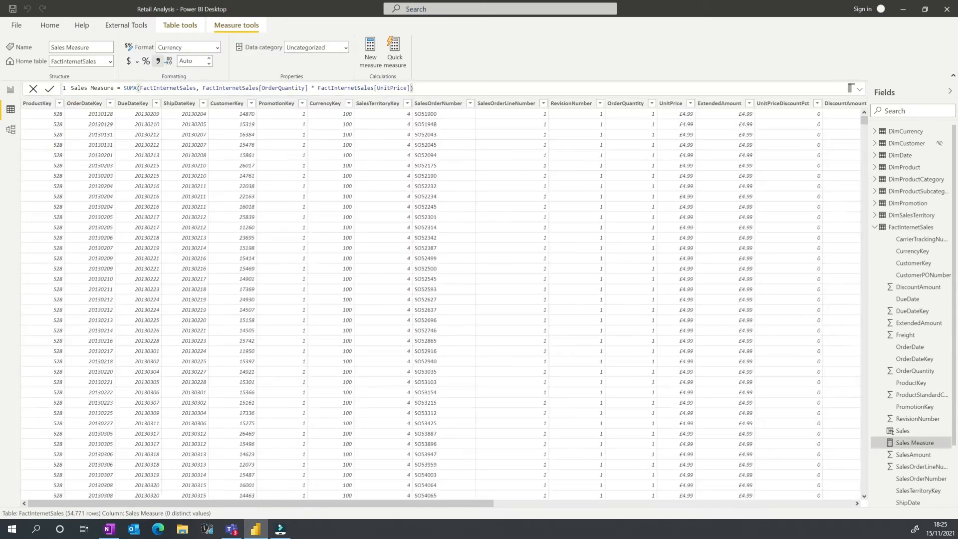
# Add the Sales Measure field as a new visual on the empty report page.
pyautogui.click(10, 92)
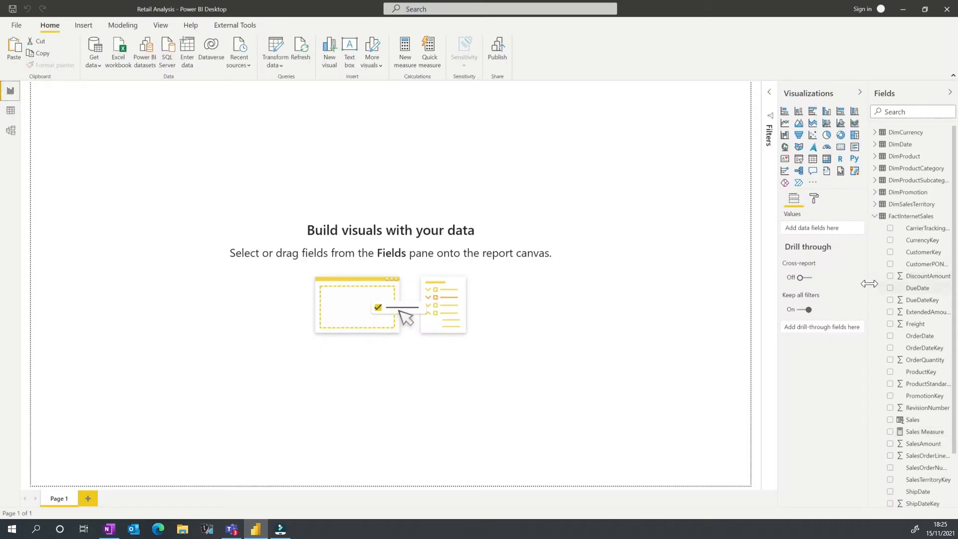
pyautogui.moveTo(921, 432); pyautogui.dragTo(319, 181)
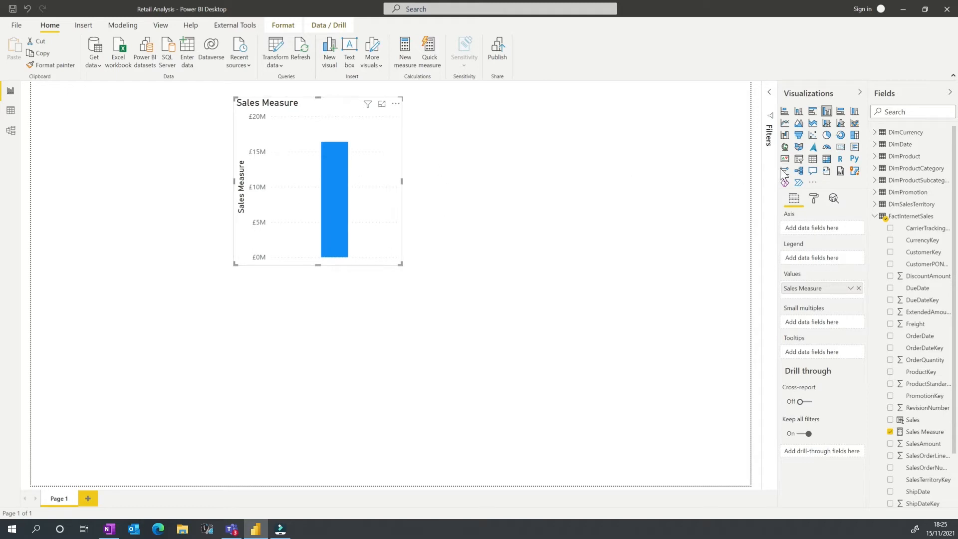
# Convert the Sales Measure chart into a table visual and add the calculated Sales column beside the measure.
pyautogui.click(813, 159)
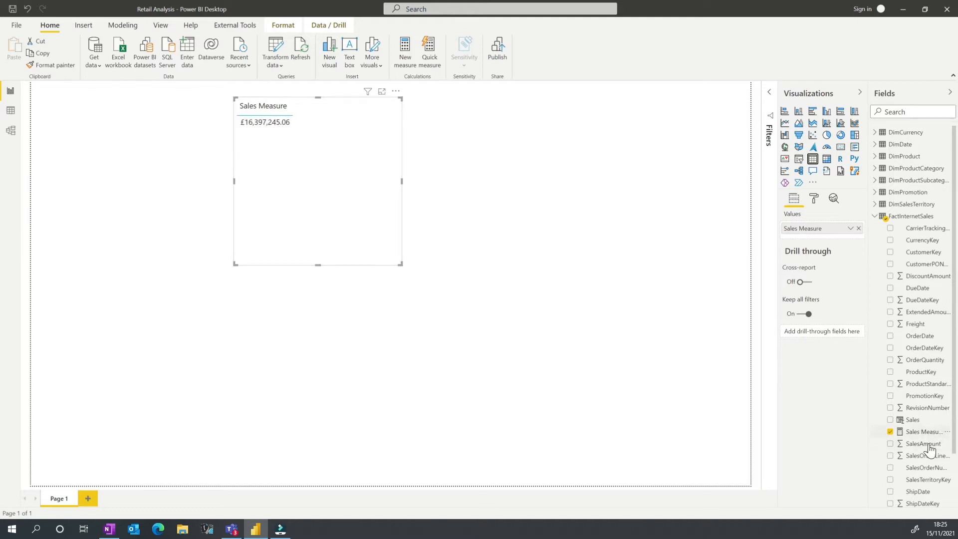
pyautogui.moveTo(868, 431); pyautogui.dragTo(797, 429)
pyautogui.scroll(-2, 828, 431)
pyautogui.moveTo(844, 358); pyautogui.dragTo(307, 197)
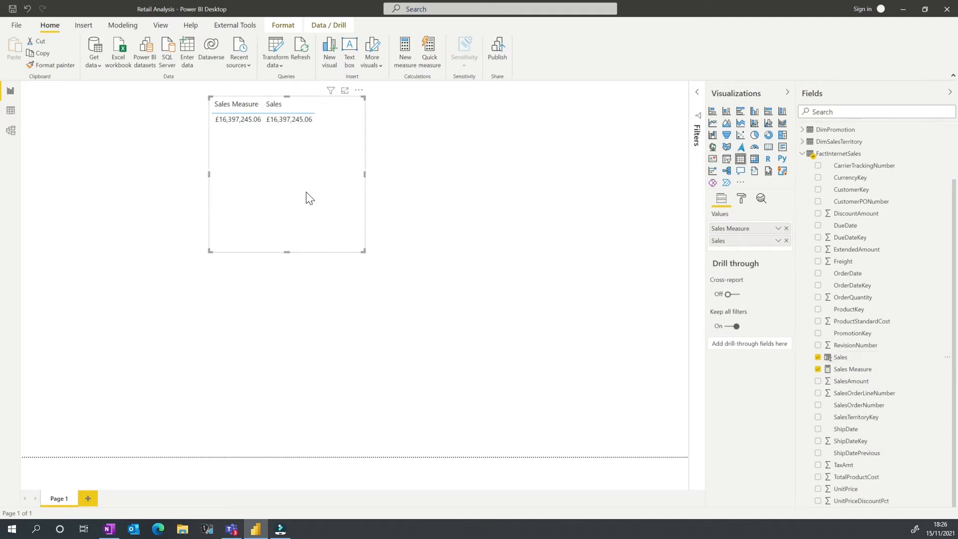
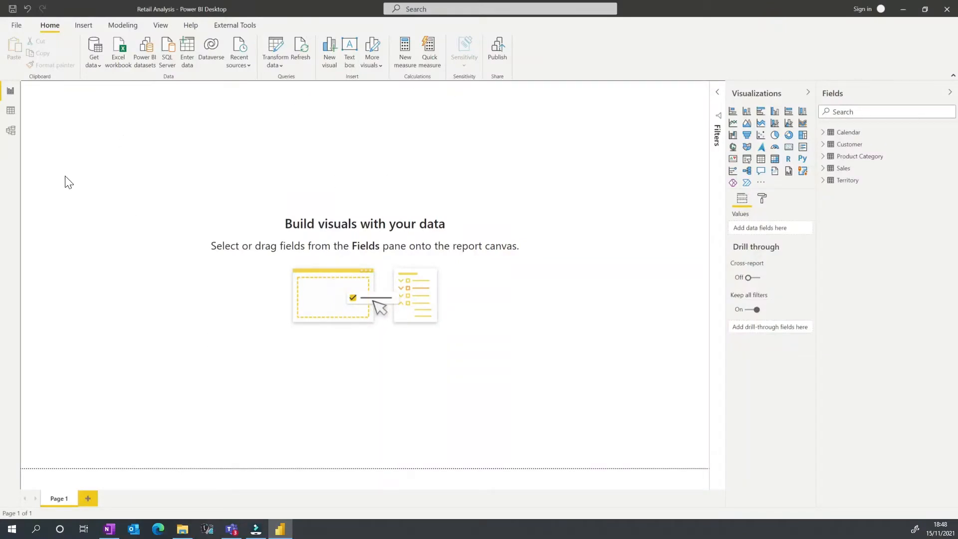
# Examine in the model diagram how the Calendar, Customer, Territory and Product Category tables relate to the Sales table.
pyautogui.click(10, 134)
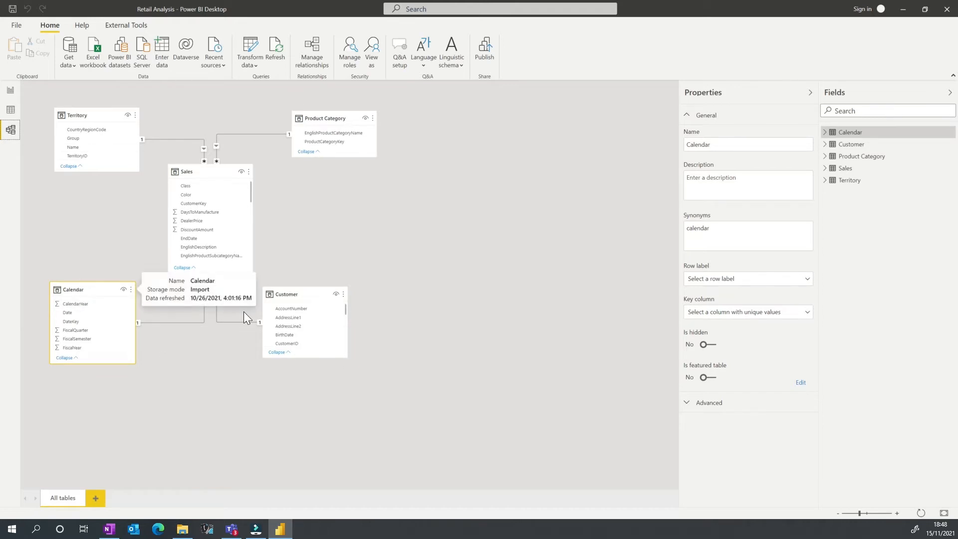
pyautogui.click(302, 298)
pyautogui.click(95, 115)
pyautogui.click(334, 118)
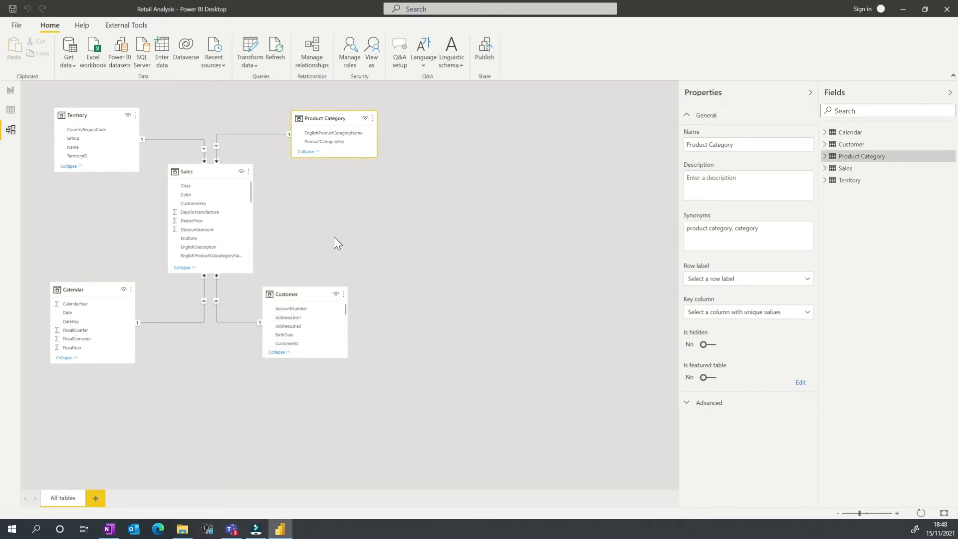
pyautogui.moveTo(213, 170)
pyautogui.mouseDown()
pyautogui.moveTo(196, 180)
pyautogui.moveTo(217, 169)
pyautogui.moveTo(216, 178)
pyautogui.moveTo(216, 162)
pyautogui.mouseUp()
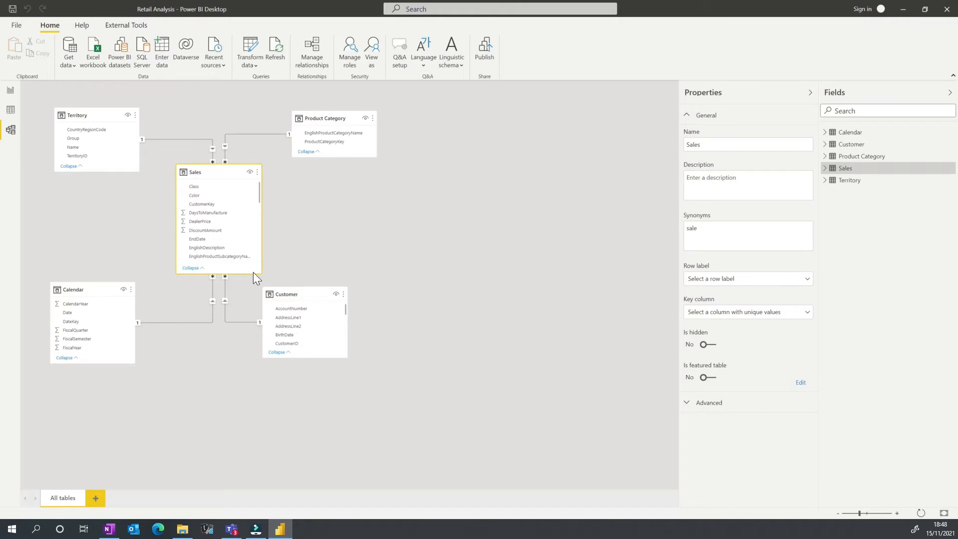
pyautogui.moveTo(222, 170); pyautogui.dragTo(214, 167)
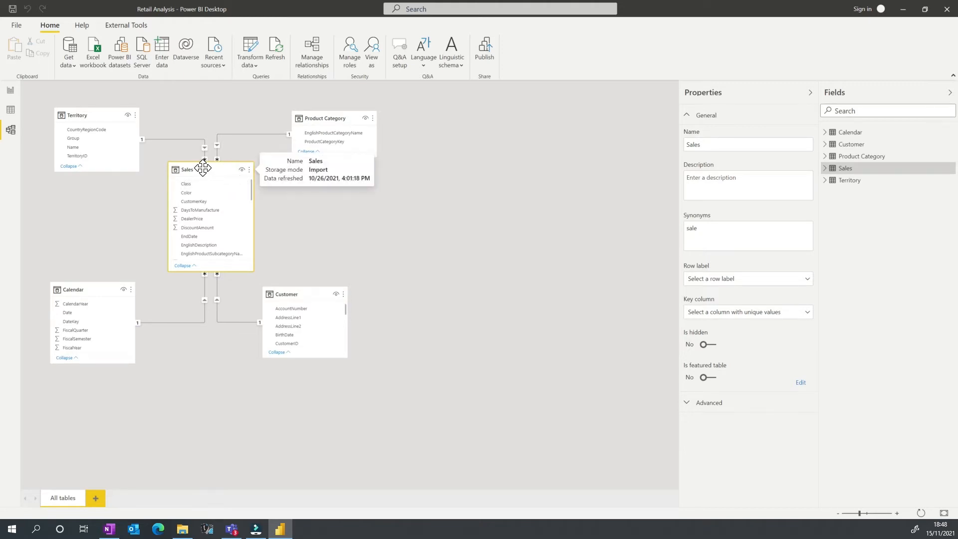
# Return to the empty report page and add SalesAmount from the Sales table as a new column chart.
pyautogui.click(11, 92)
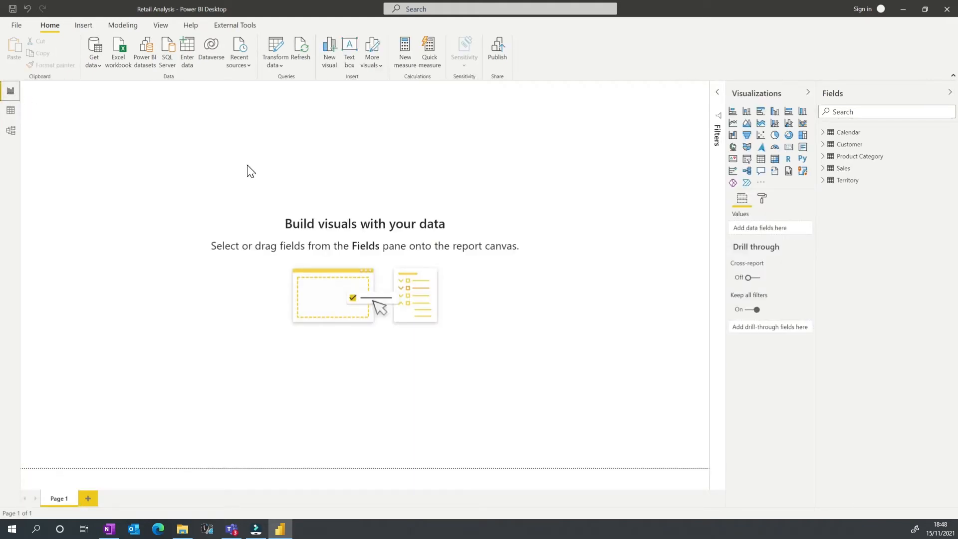
pyautogui.click(823, 168)
pyautogui.scroll(-5, 834, 229)
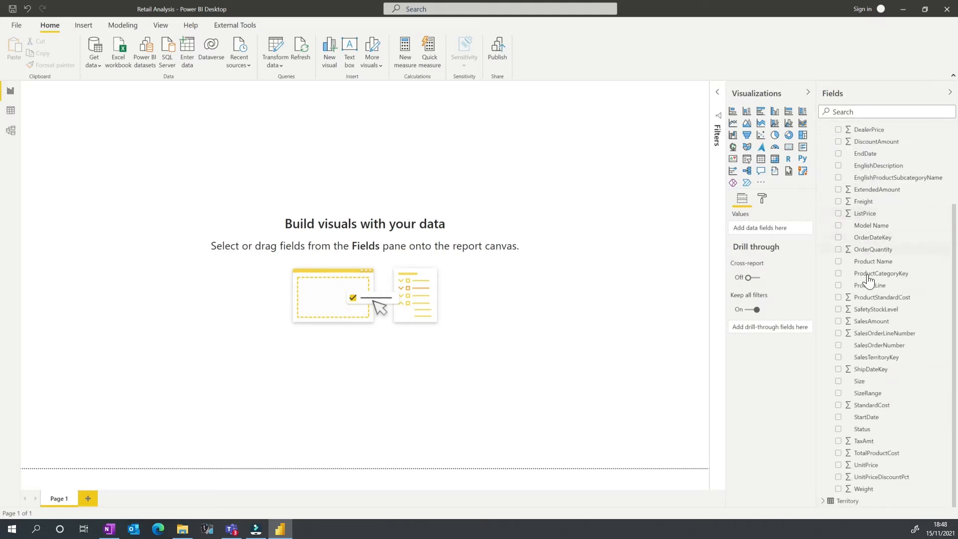
pyautogui.moveTo(871, 322); pyautogui.dragTo(304, 313)
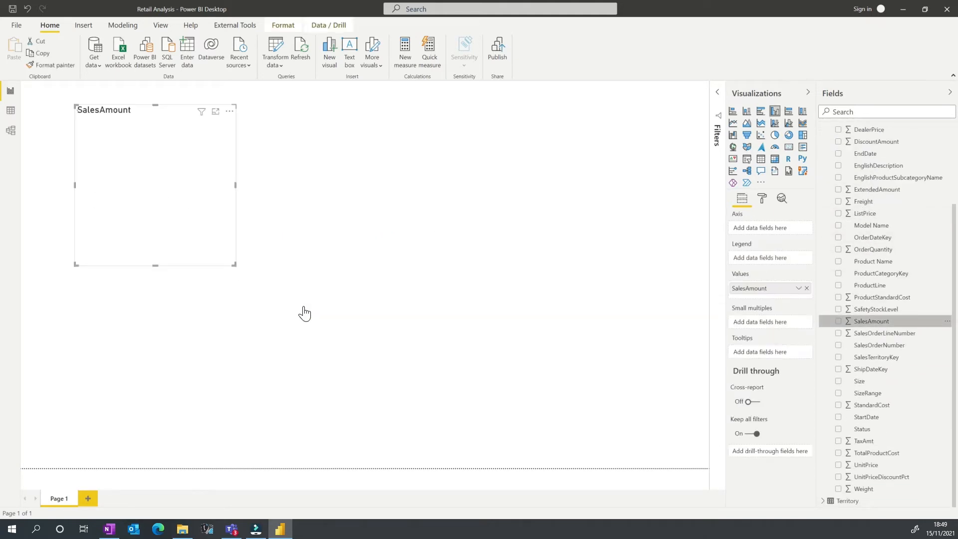
# Break the SalesAmount chart down by EnglishProductCategoryName from Product Category, enlarge it and reposition it on the page.
pyautogui.scroll(5, 870, 260)
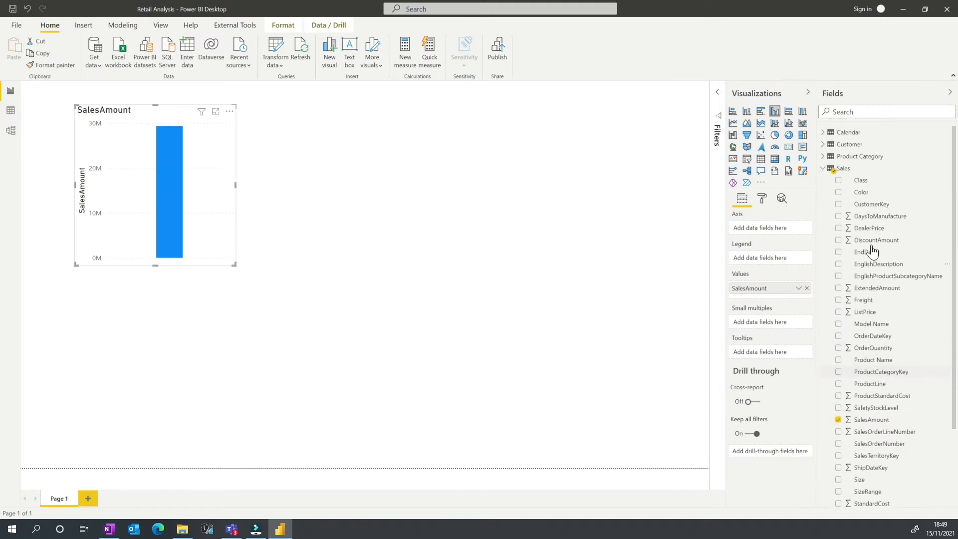
pyautogui.click(823, 169)
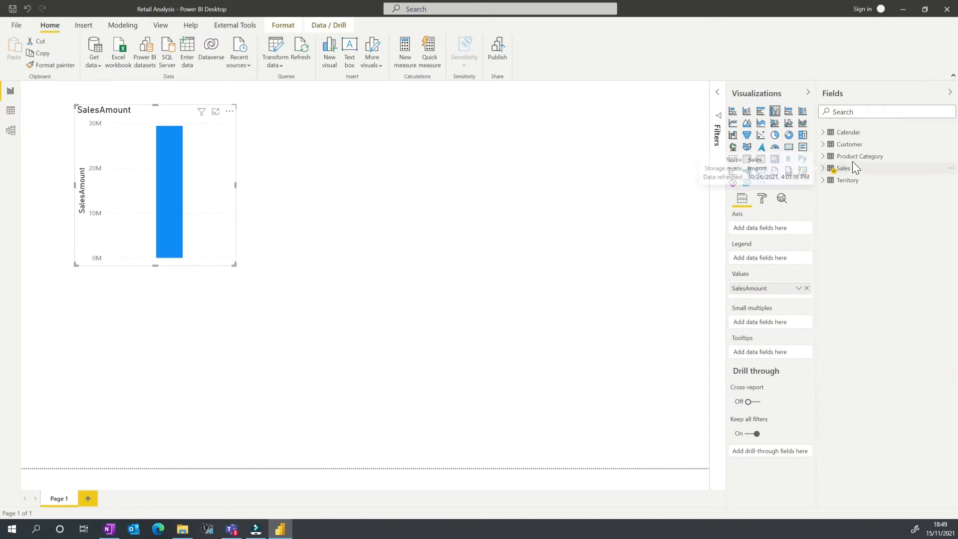
pyautogui.click(827, 157)
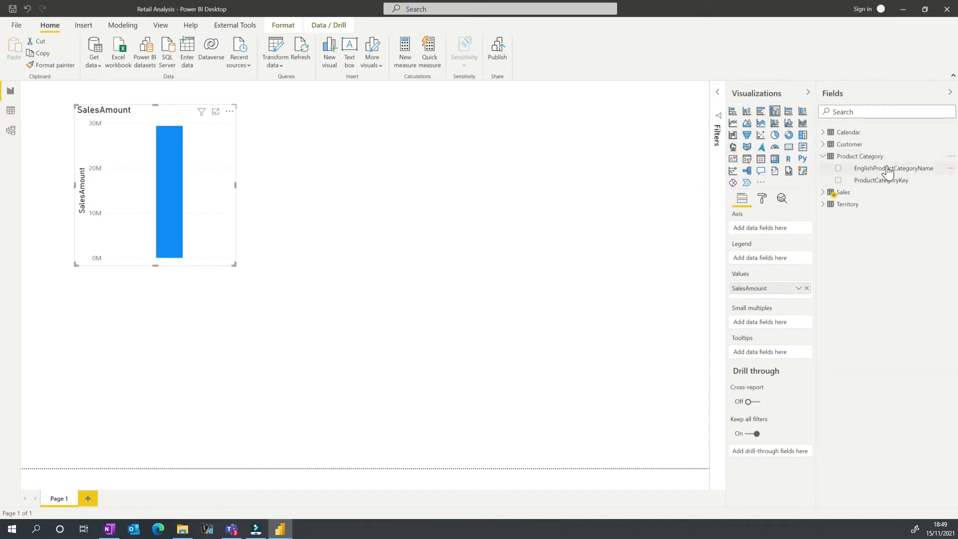
pyautogui.moveTo(885, 170); pyautogui.dragTo(200, 202)
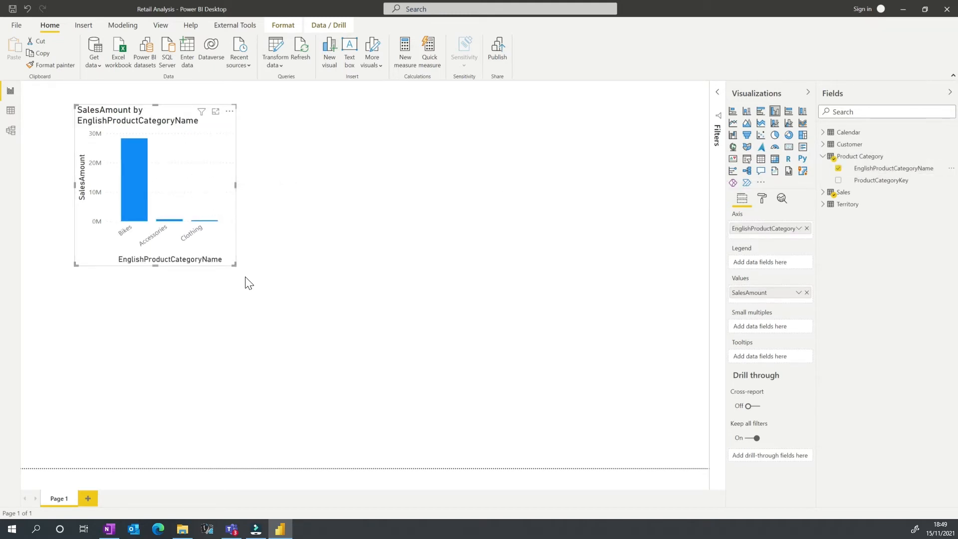
pyautogui.moveTo(235, 264); pyautogui.dragTo(301, 292)
pyautogui.moveTo(240, 242); pyautogui.dragTo(206, 231)
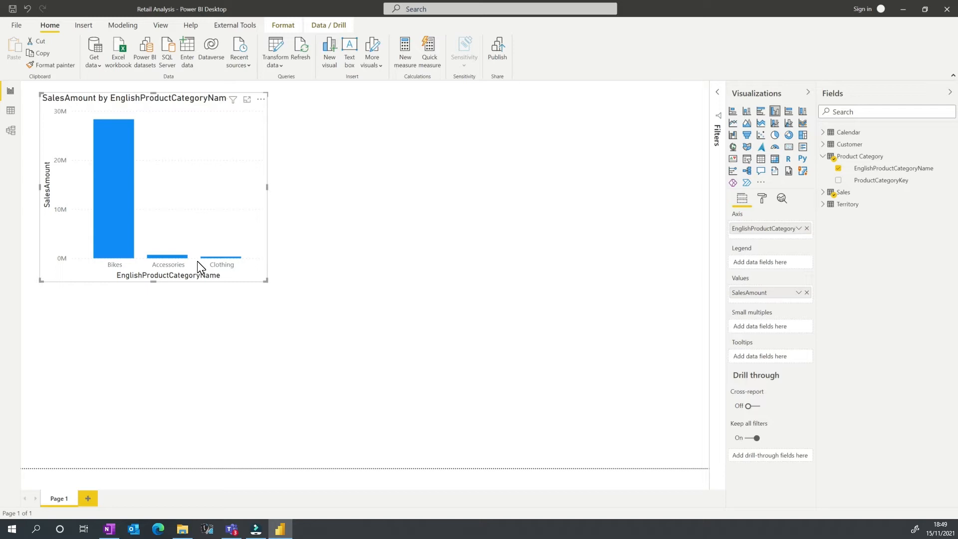
# Review which fields the Product Category and Sales tables hold, looking for product attributes stored in Sales.
pyautogui.click(823, 157)
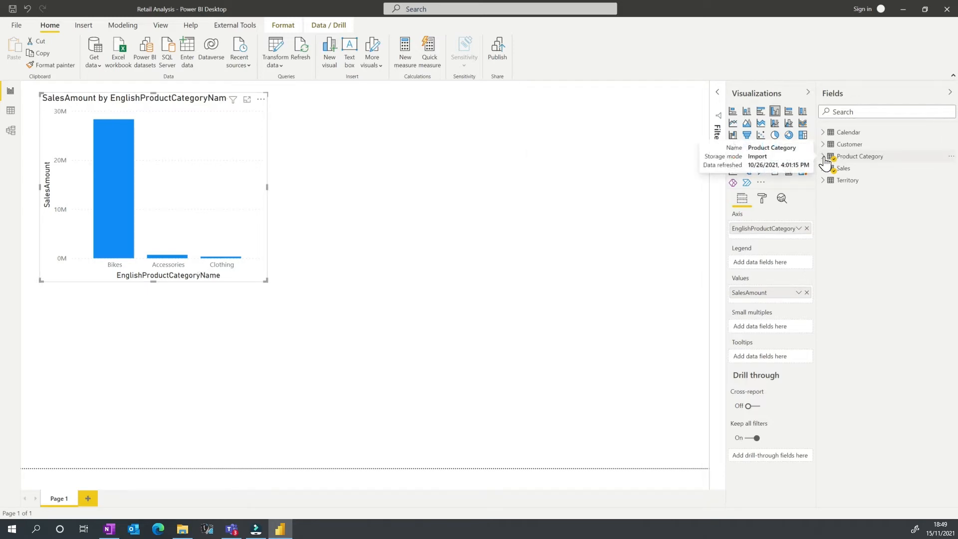
pyautogui.click(823, 157)
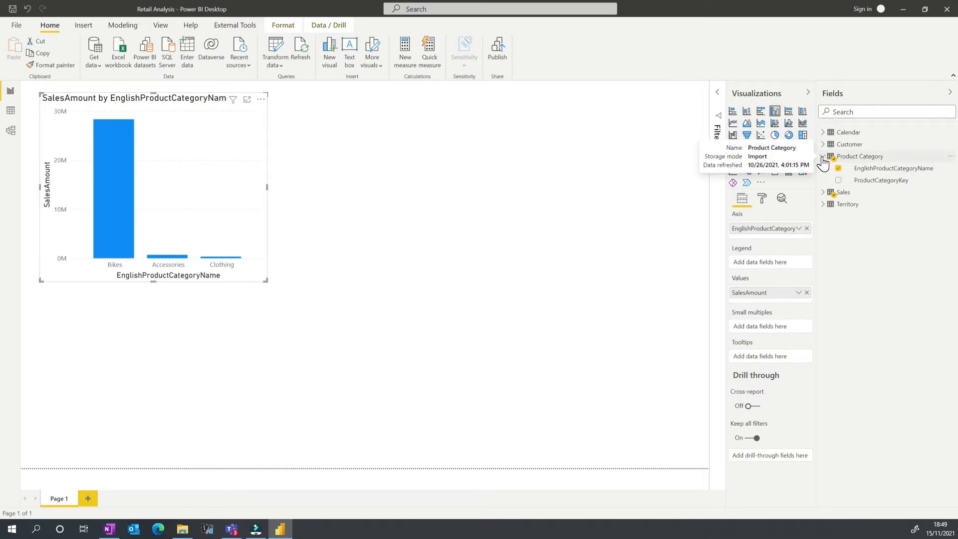
pyautogui.click(822, 157)
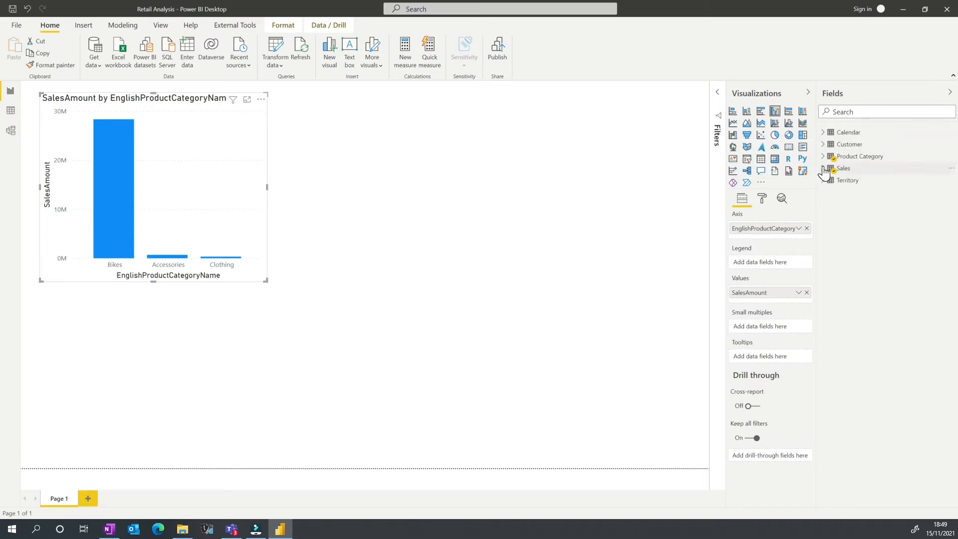
pyautogui.click(823, 170)
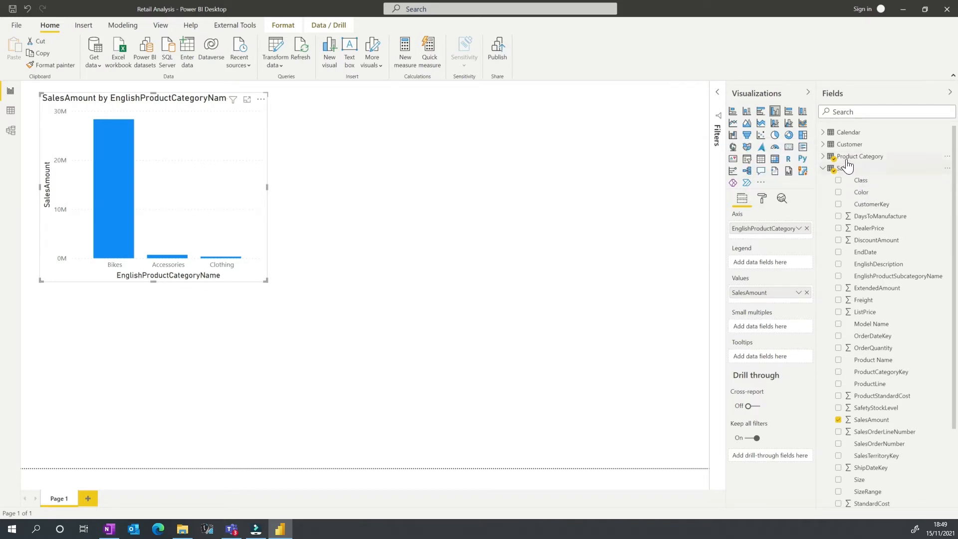
pyautogui.scroll(-2, 883, 270)
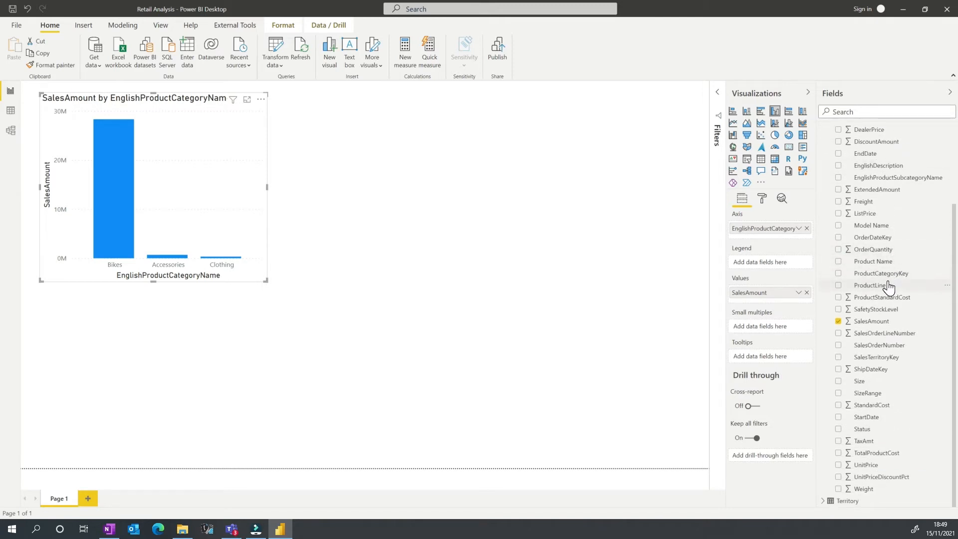
pyautogui.scroll(2, 896, 323)
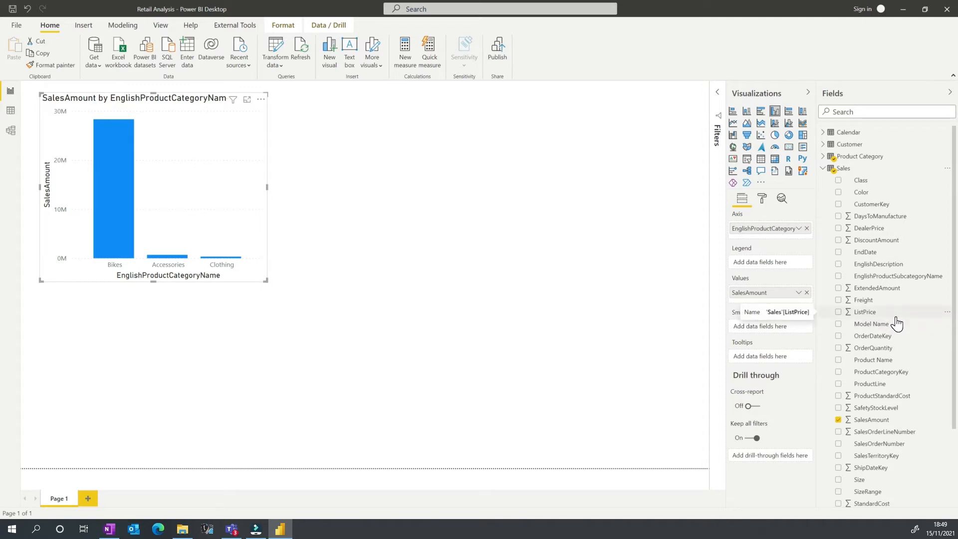
pyautogui.scroll(-4, 897, 324)
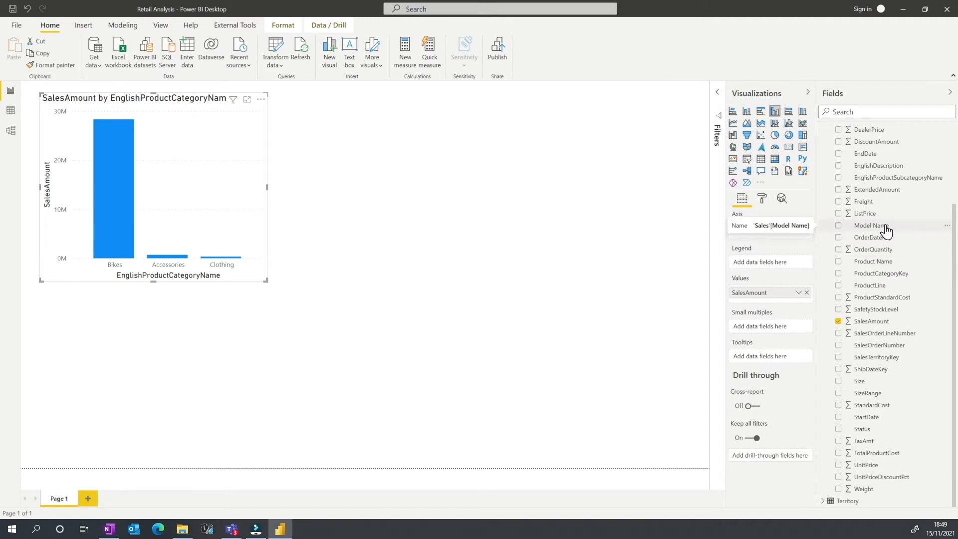
# Add Product Name from Sales to the category chart, convert it into a table visual and enlarge it.
pyautogui.scroll(2, 885, 230)
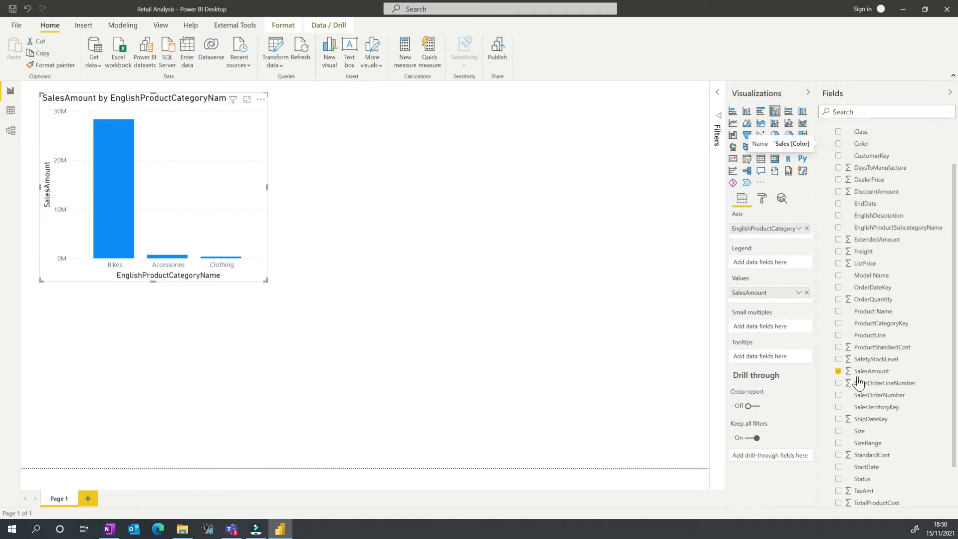
pyautogui.moveTo(876, 311); pyautogui.dragTo(776, 235)
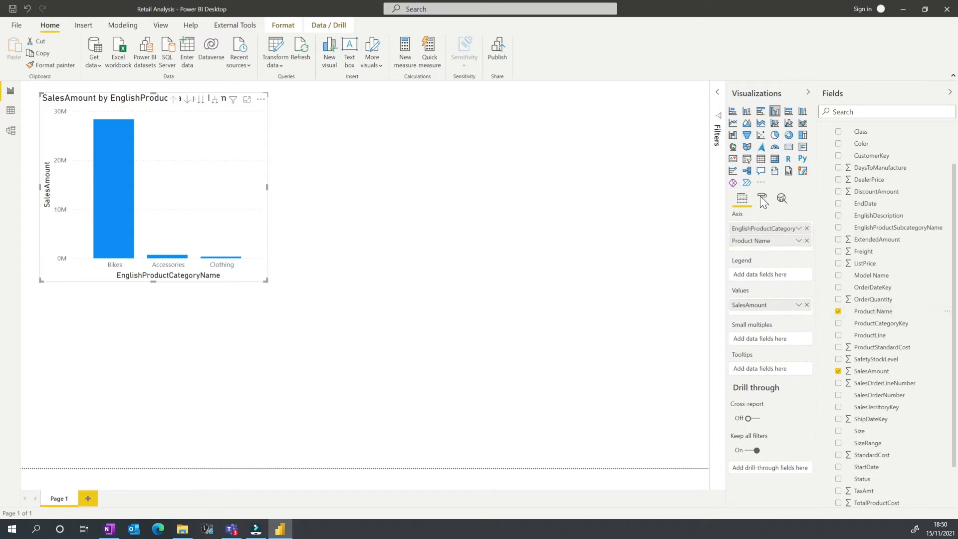
pyautogui.click(763, 161)
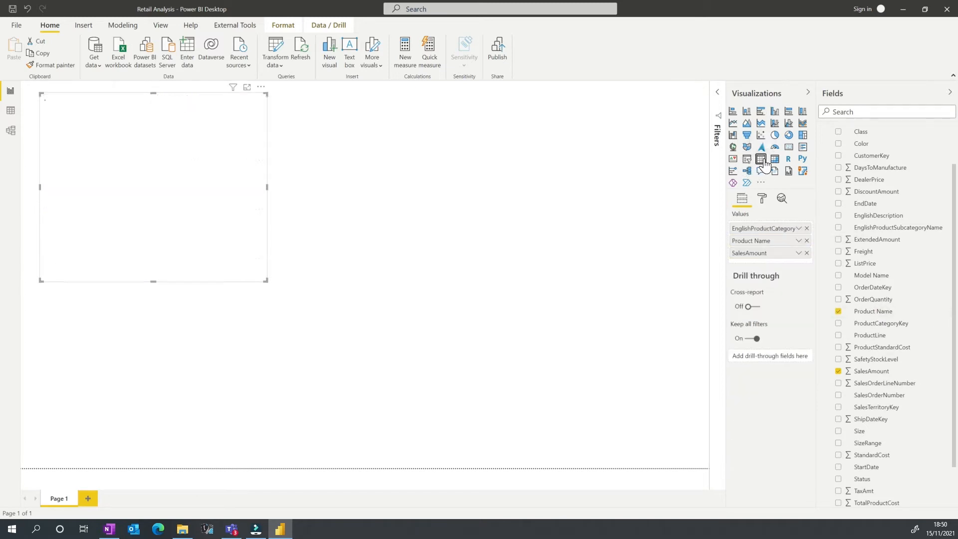
pyautogui.moveTo(266, 280); pyautogui.dragTo(438, 398)
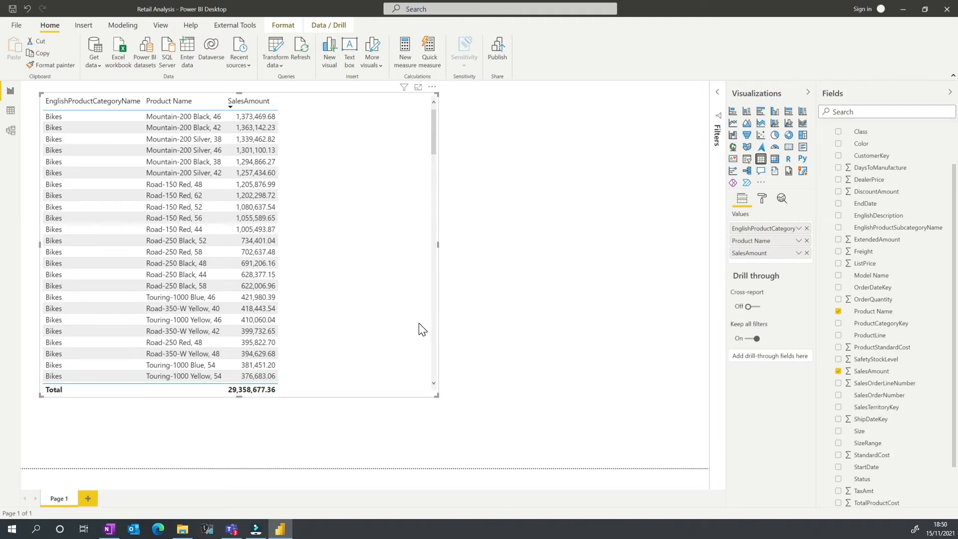
# Look through the Sales table's fields again and delete the product table visual from the report page.
pyautogui.scroll(2, 879, 327)
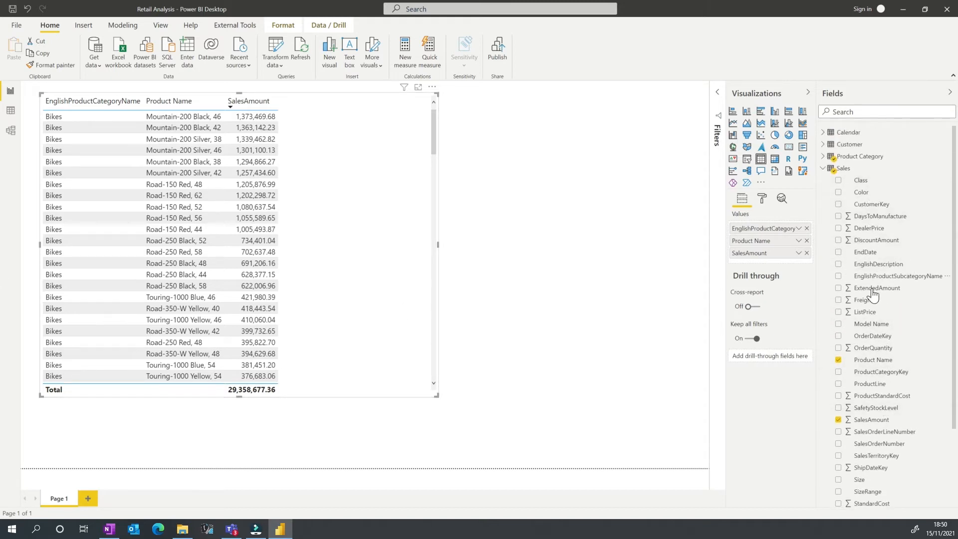
pyautogui.scroll(-2, 870, 265)
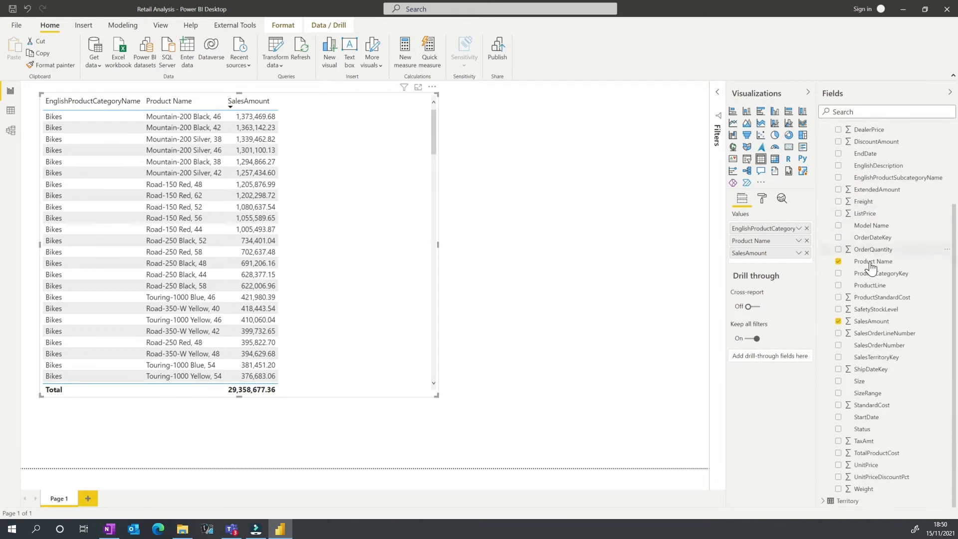
pyautogui.scroll(2, 871, 362)
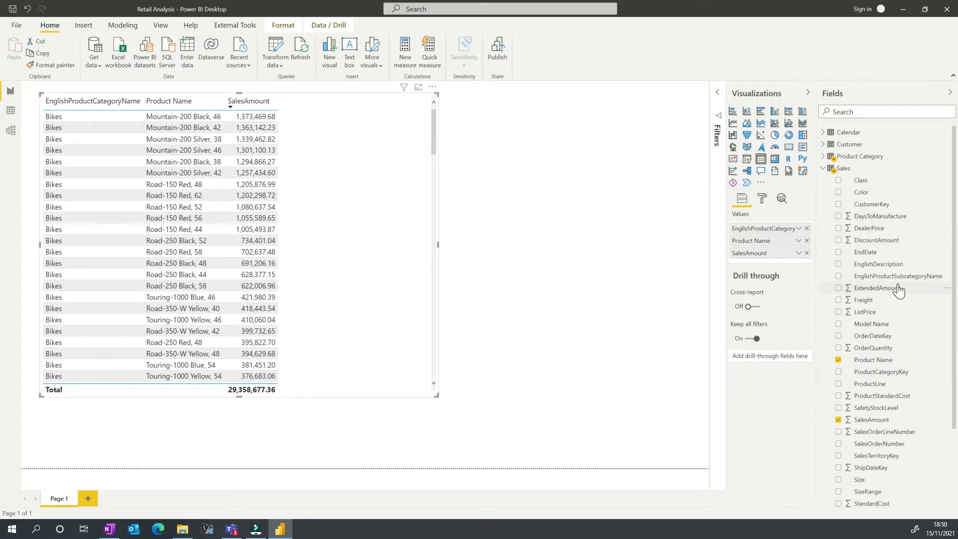
pyautogui.click(821, 169)
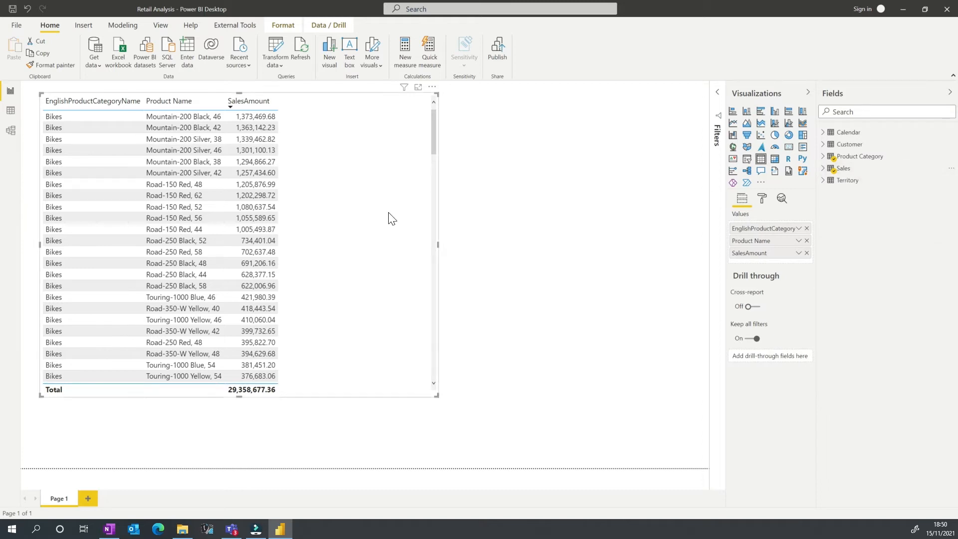
pyautogui.press('Delete')
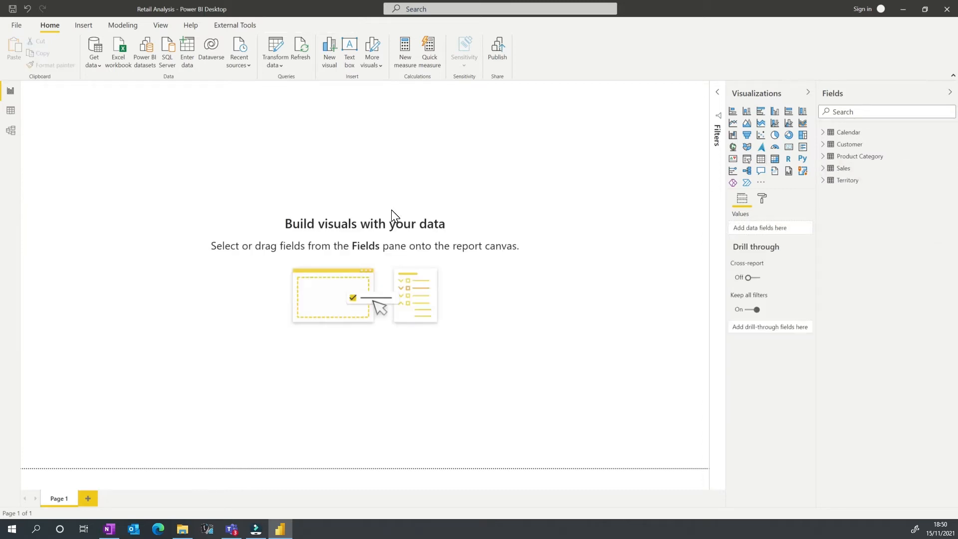
# Open the Power Query Editor maximized, collapse the Transform File from Sales Data query group and display the Sales query.
pyautogui.click(274, 46)
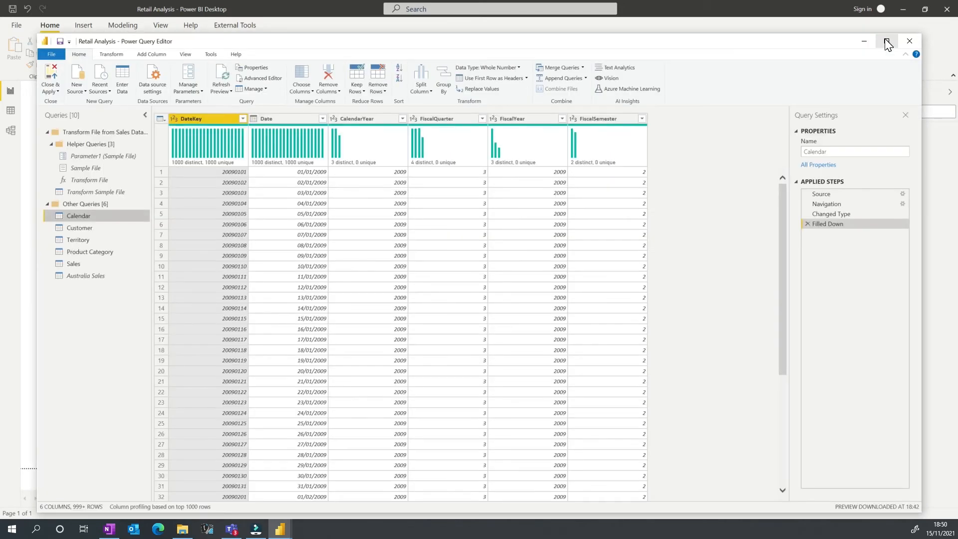
pyautogui.click(886, 41)
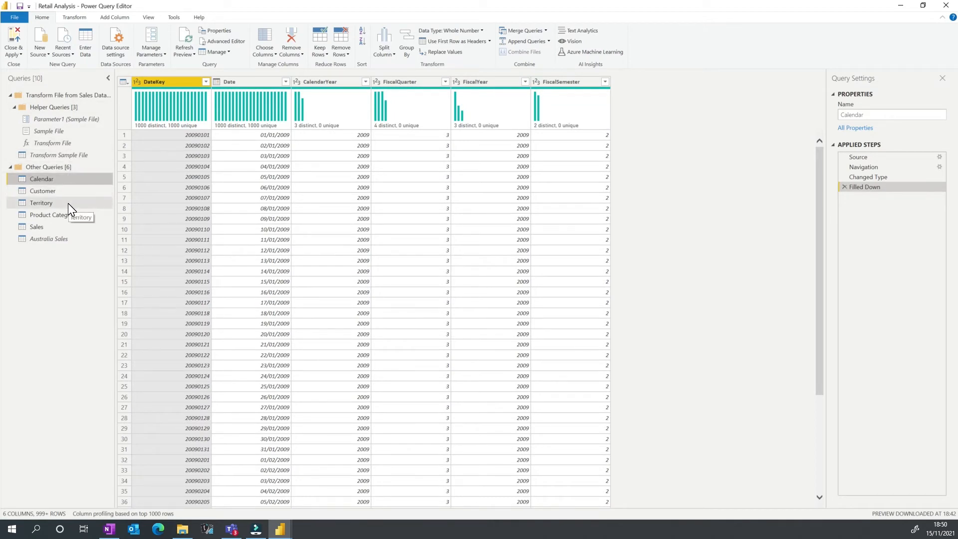
pyautogui.click(10, 94)
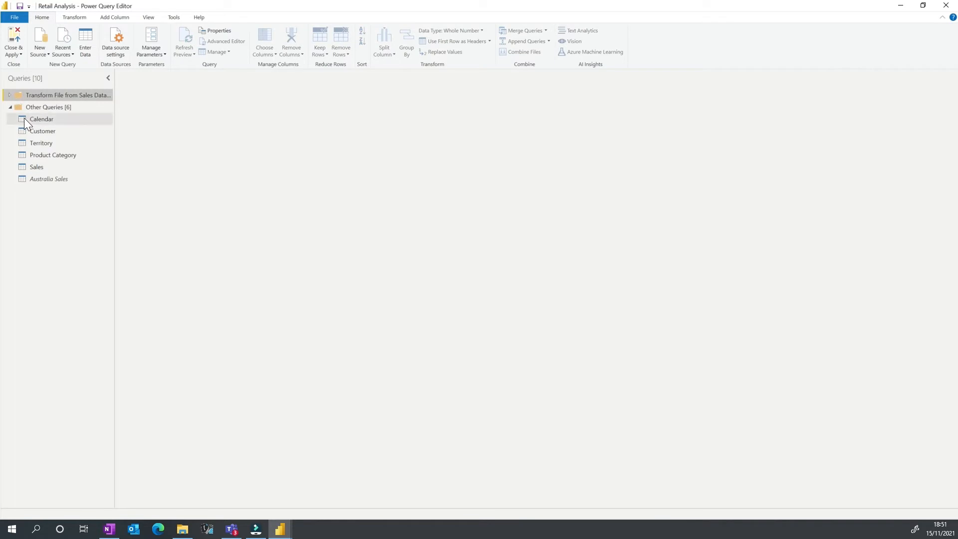
pyautogui.click(49, 164)
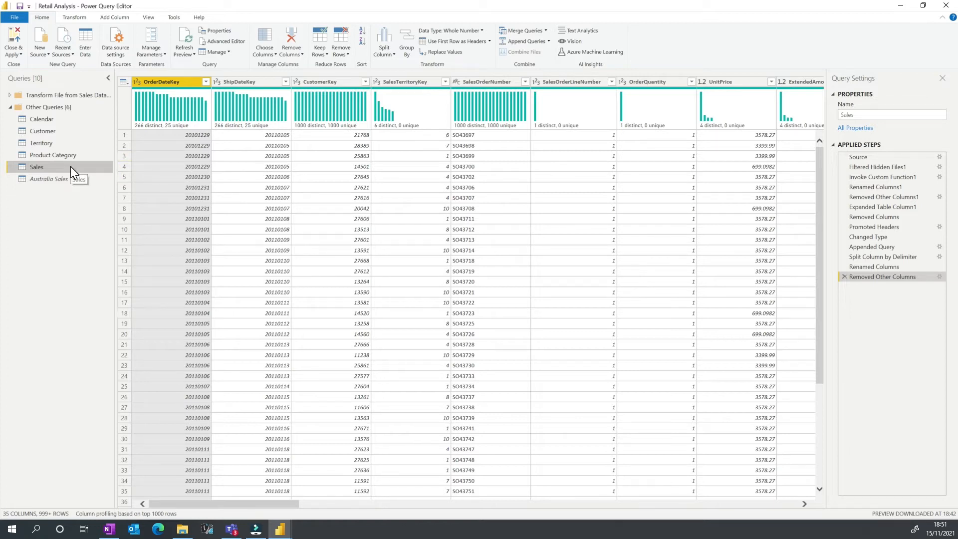
# Review the Sales query's columns and its Choose Columns list to find the product attributes it carries.
pyautogui.moveTo(208, 504); pyautogui.dragTo(379, 511)
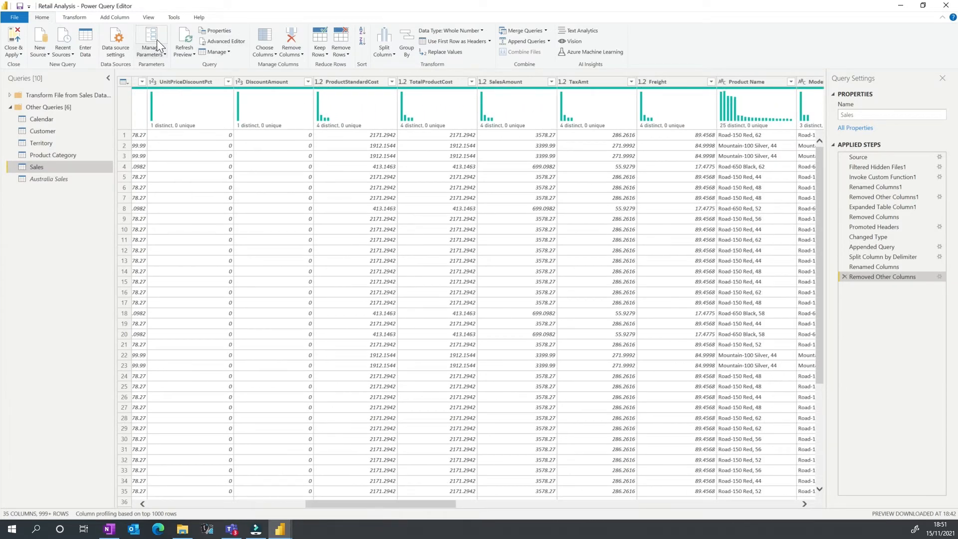
pyautogui.click(264, 39)
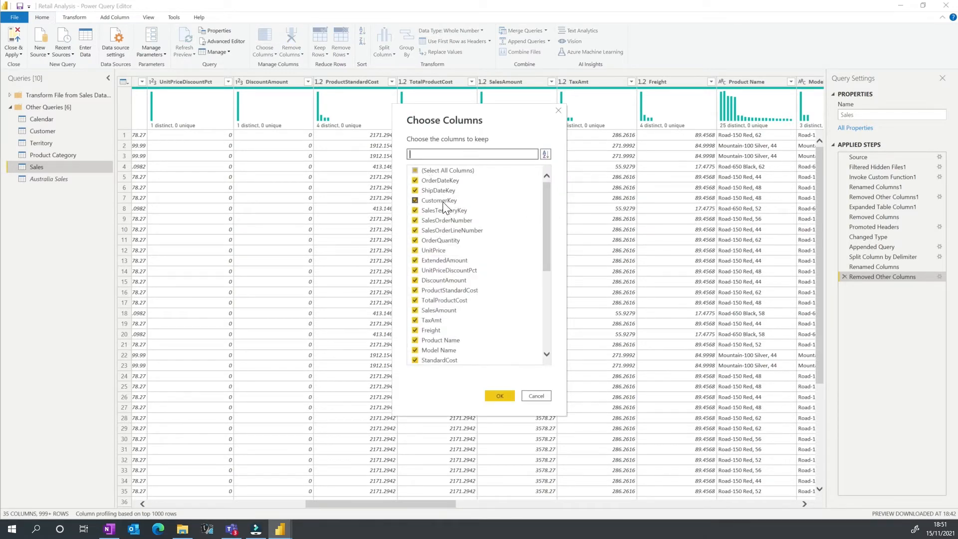
pyautogui.moveTo(551, 204); pyautogui.dragTo(548, 257)
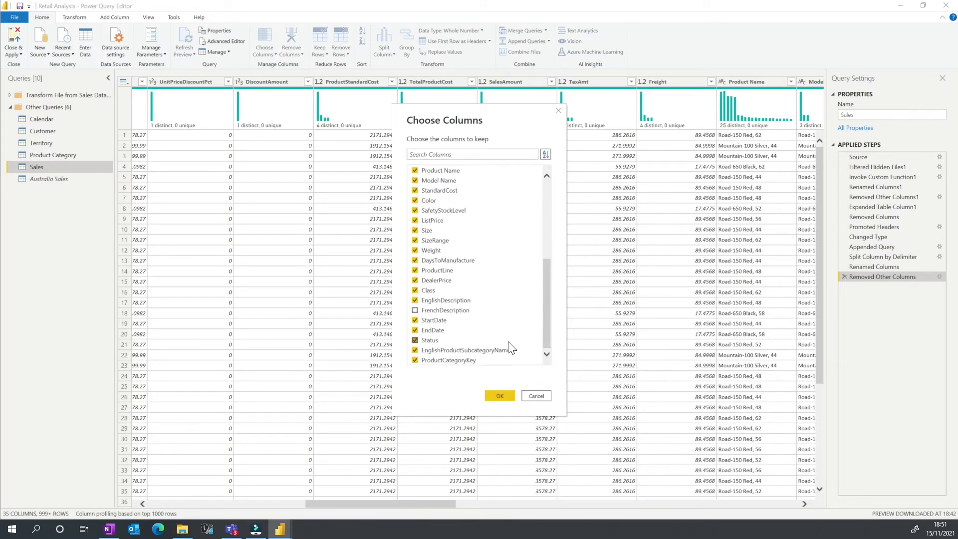
pyautogui.moveTo(546, 328); pyautogui.dragTo(560, 252)
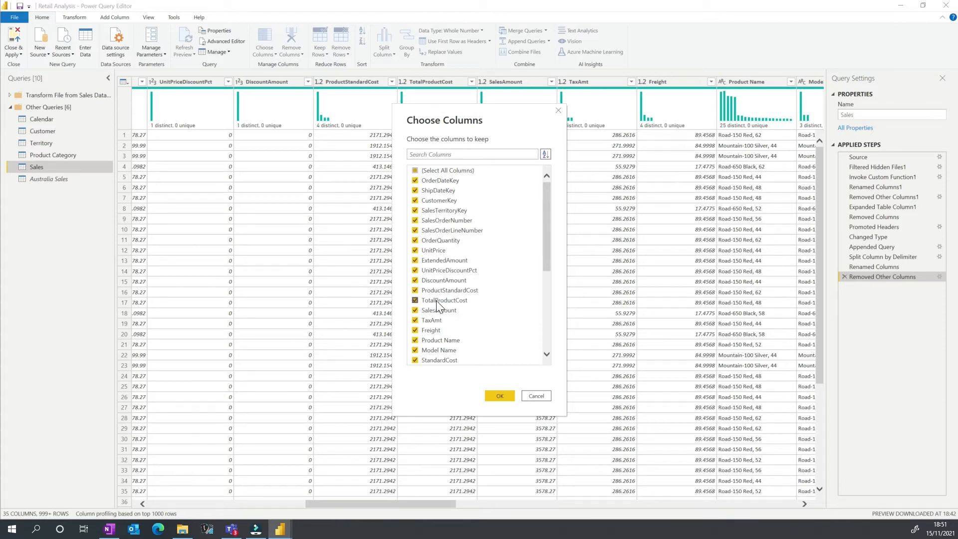
pyautogui.click(417, 334)
pyautogui.click(431, 332)
pyautogui.click(429, 340)
pyautogui.moveTo(546, 253); pyautogui.dragTo(540, 327)
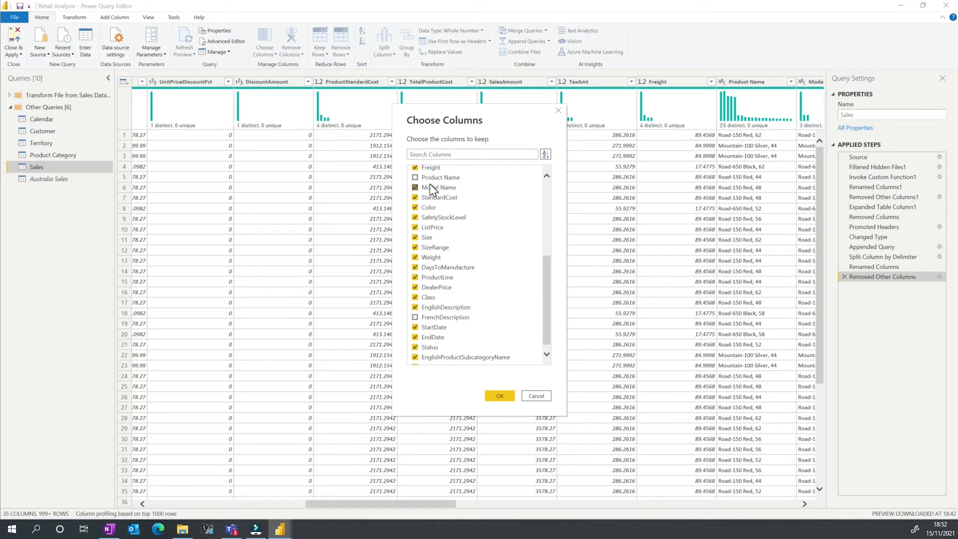
pyautogui.click(425, 208)
pyautogui.click(426, 217)
pyautogui.scroll(-1, 429, 340)
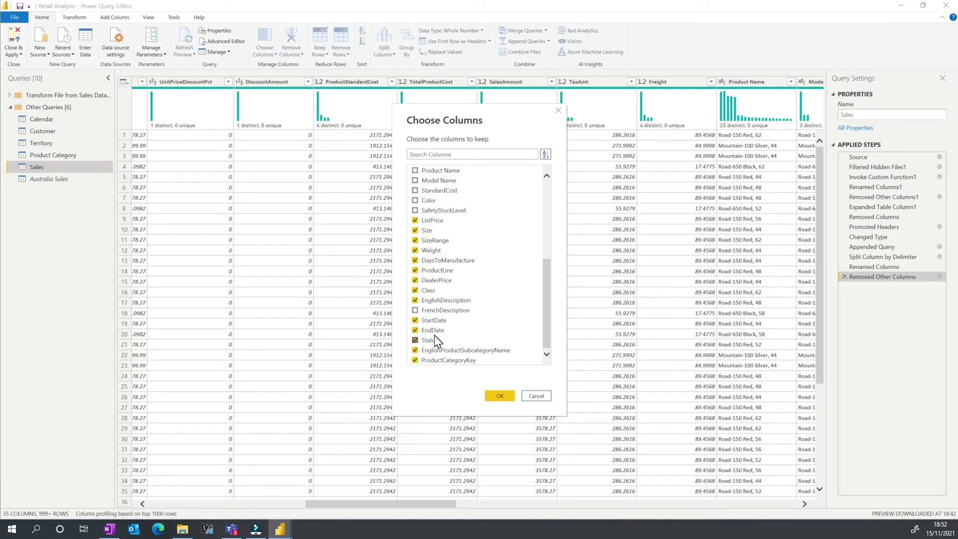
pyautogui.click(532, 396)
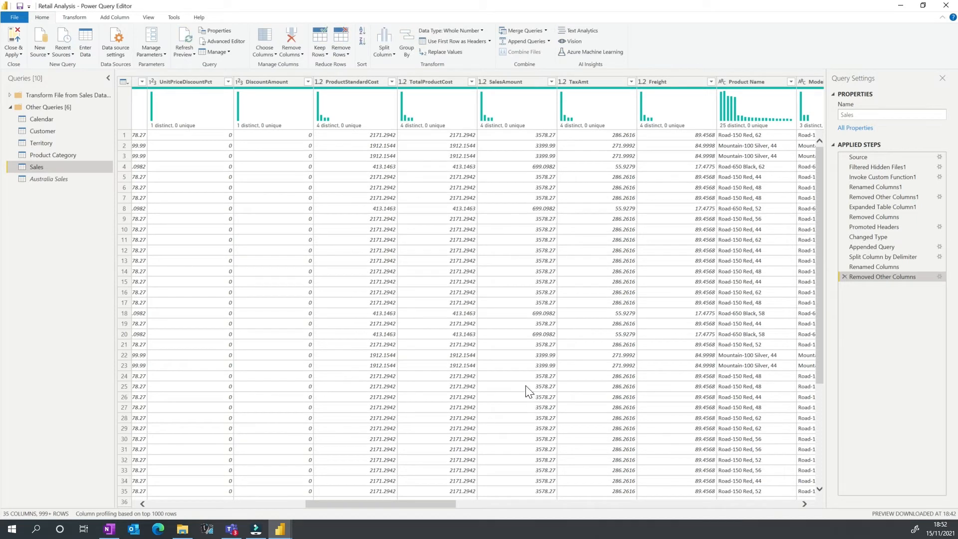
# Duplicate the Sales query and rename the copy Product.
pyautogui.rightClick(52, 167)
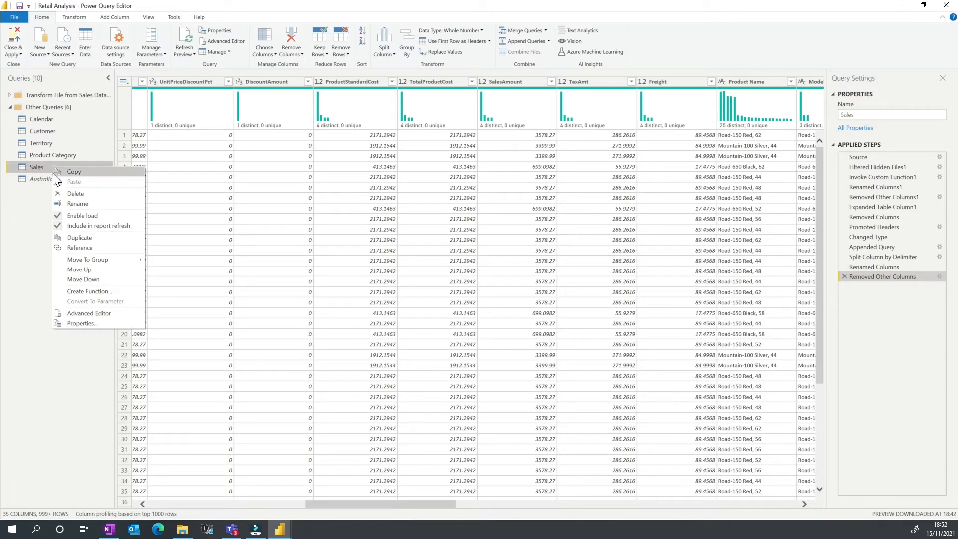
pyautogui.click(81, 237)
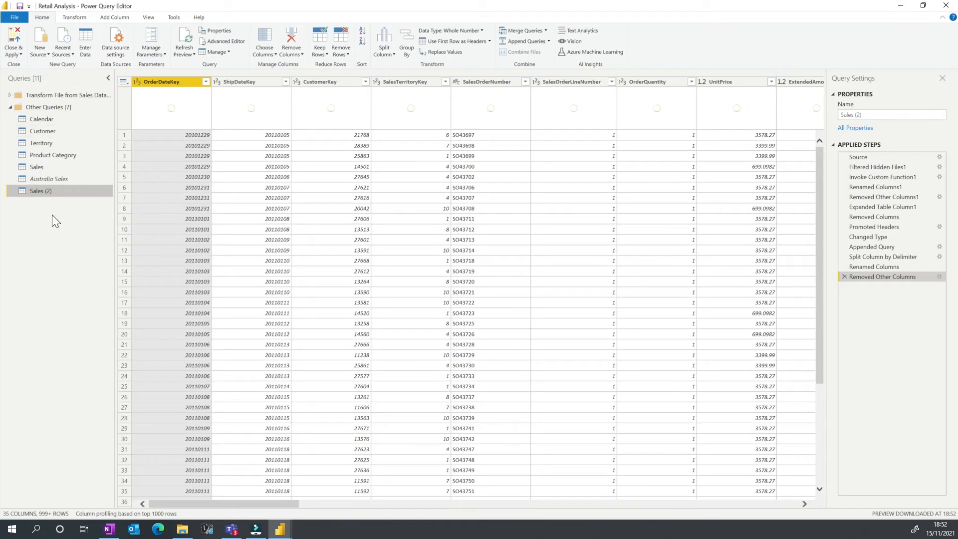
pyautogui.doubleClick(47, 191)
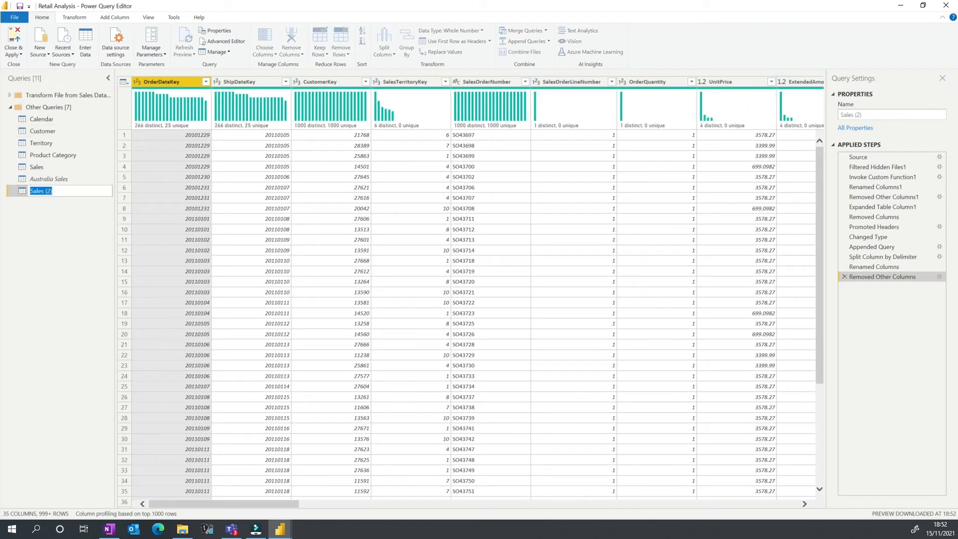
pyautogui.write('Product')
pyautogui.press('Return')
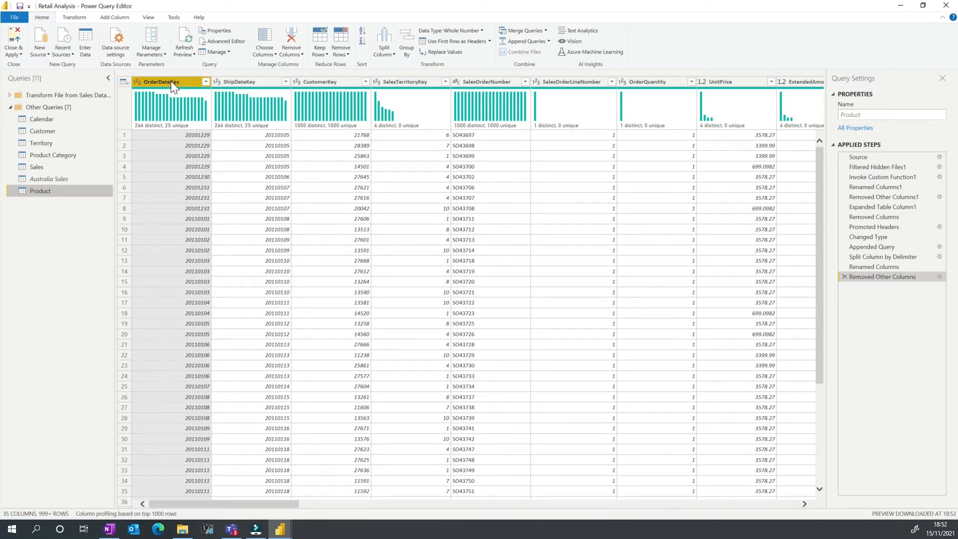
# Remove all columns from OrderDateKey through Freight from the Product query, keeping only the product attributes.
pyautogui.moveTo(241, 503); pyautogui.dragTo(420, 509)
pyautogui.keyDown('shift'); pyautogui.click(587, 81); pyautogui.keyUp('shift')
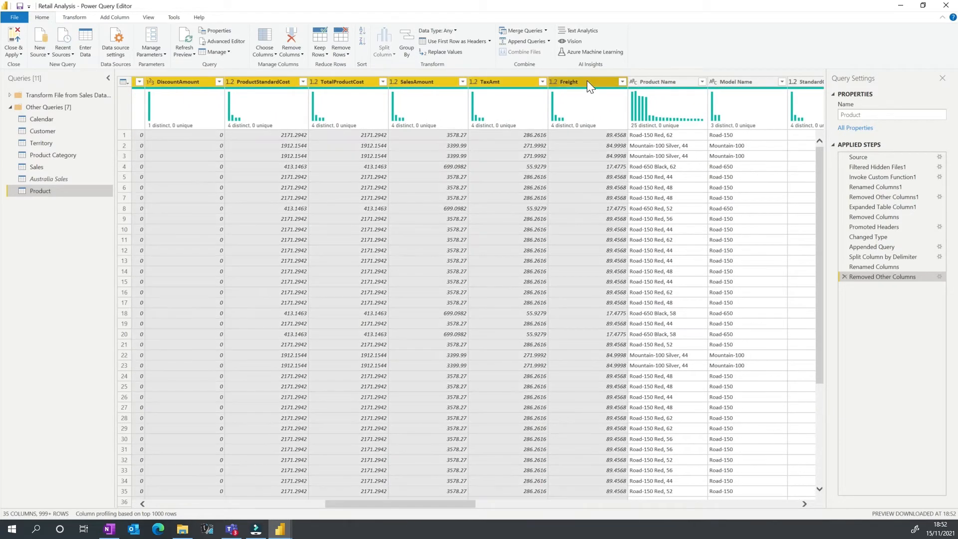
pyautogui.rightClick(587, 82)
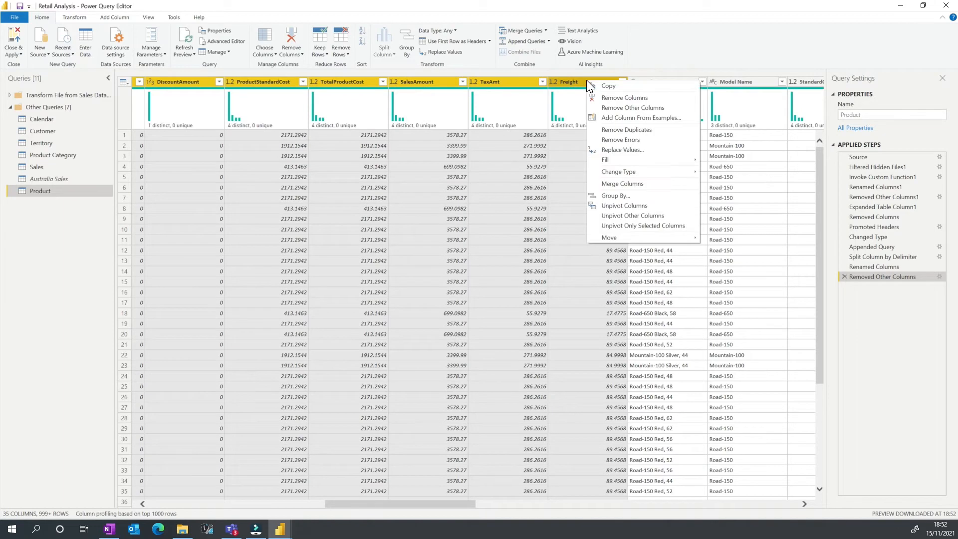
pyautogui.click(620, 98)
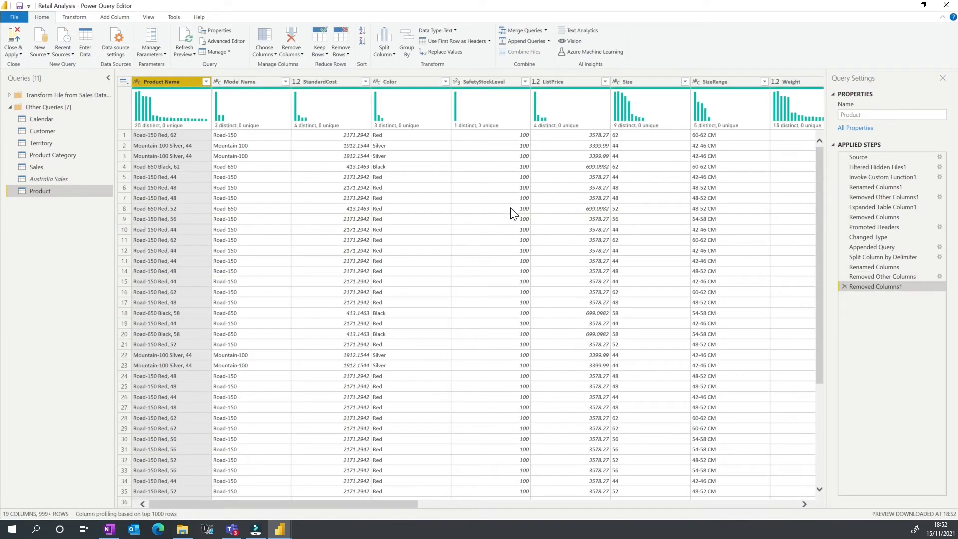
# Examine the remaining columns and the individual rows of the Product query for repeated product names.
pyautogui.moveTo(286, 504)
pyautogui.mouseDown()
pyautogui.moveTo(689, 517)
pyautogui.moveTo(232, 512)
pyautogui.mouseUp()
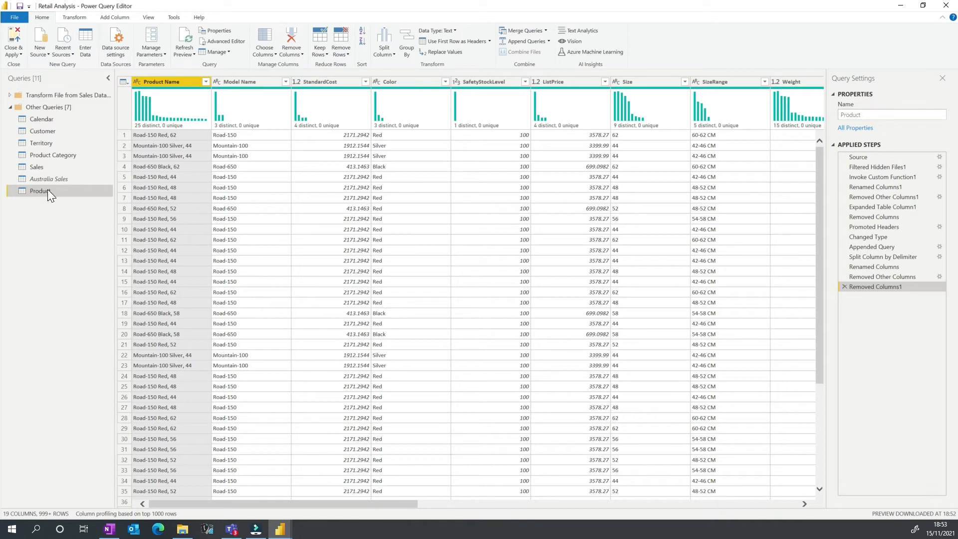
pyautogui.click(128, 136)
pyautogui.click(130, 147)
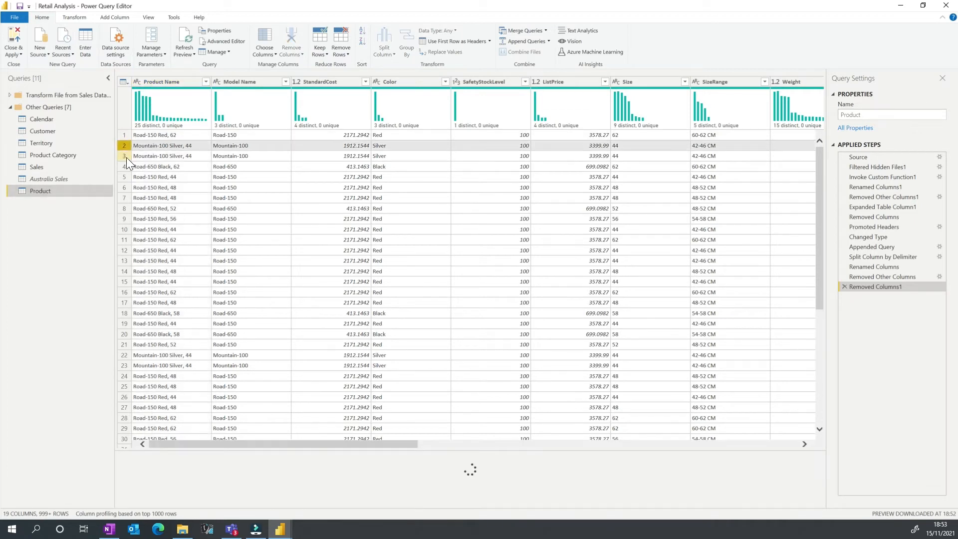
pyautogui.click(127, 157)
pyautogui.click(125, 167)
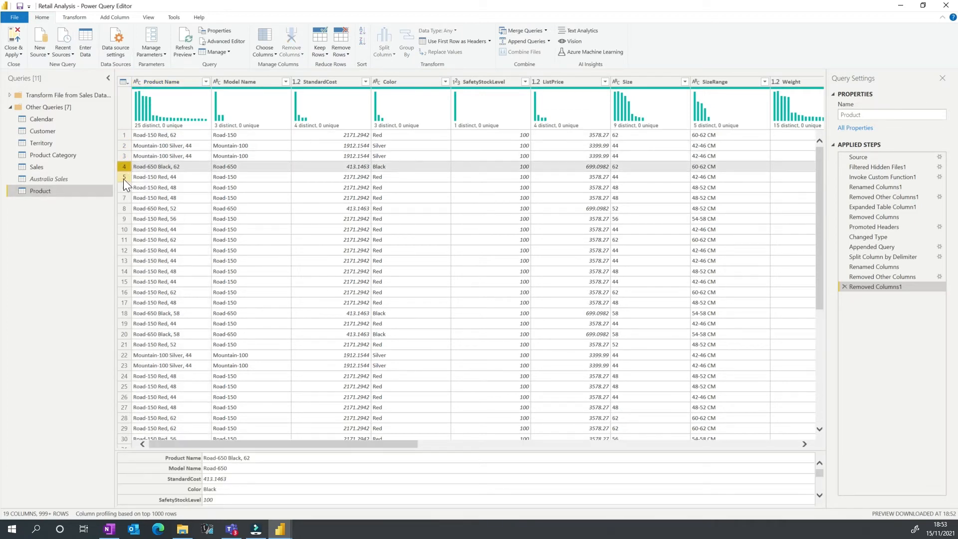
pyautogui.click(123, 176)
pyautogui.click(124, 187)
pyautogui.click(125, 197)
pyautogui.click(125, 208)
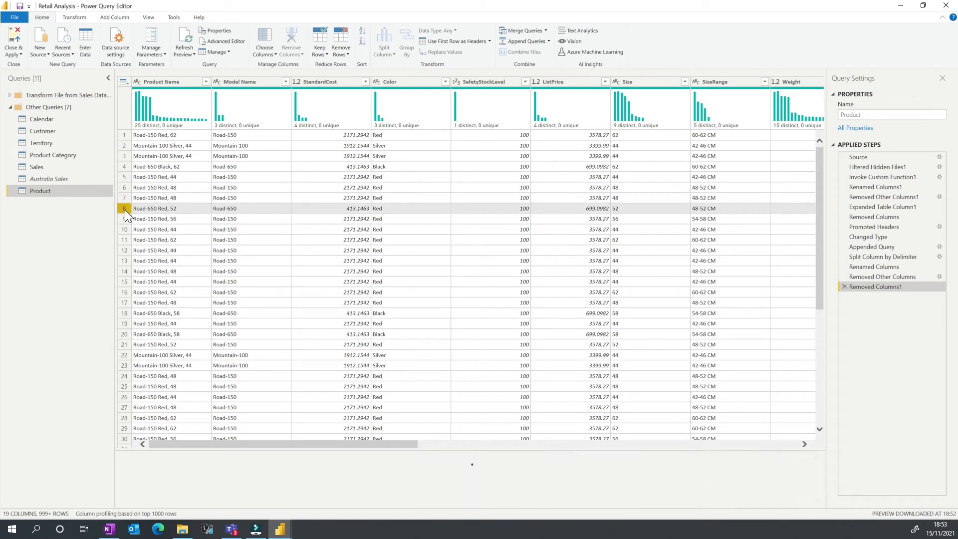
pyautogui.click(125, 219)
pyautogui.click(125, 231)
pyautogui.click(124, 239)
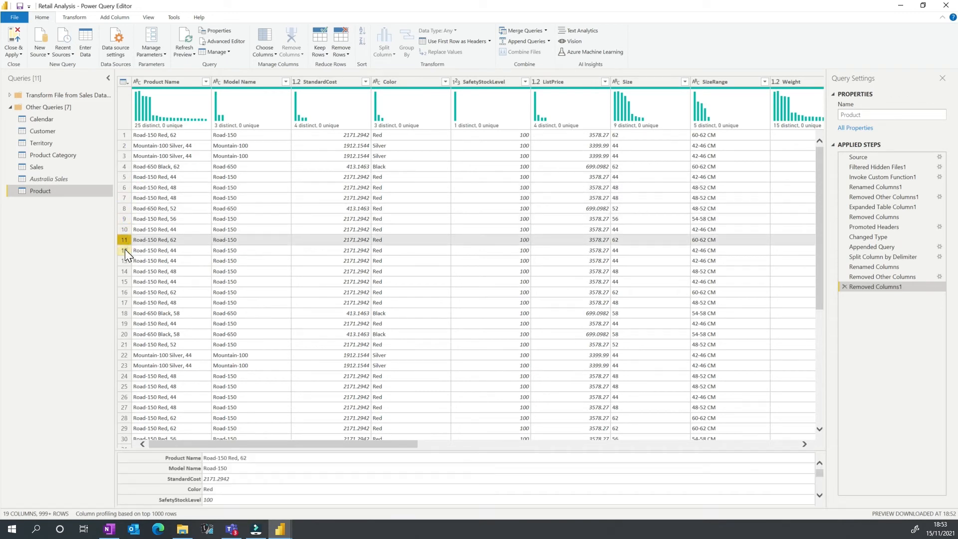
pyautogui.click(124, 250)
pyautogui.click(149, 250)
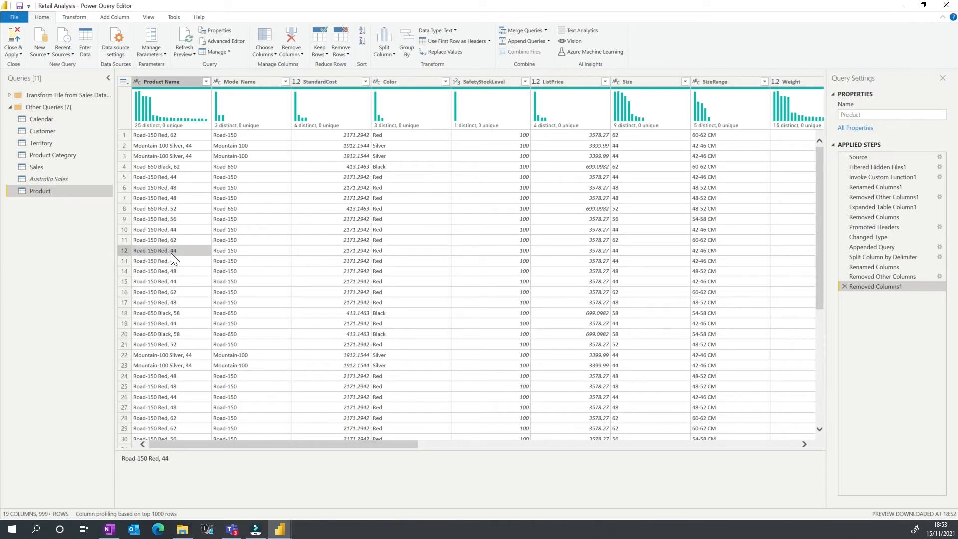
pyautogui.click(144, 261)
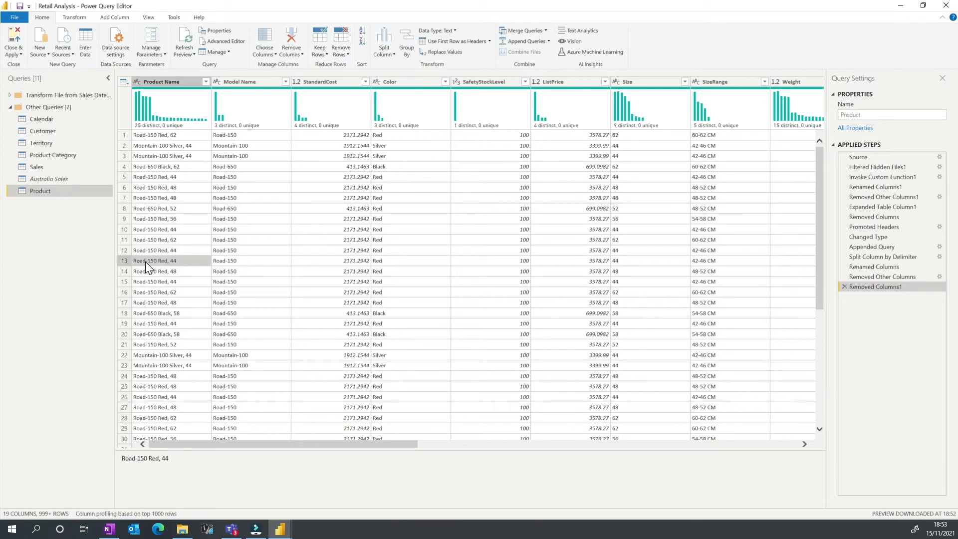
pyautogui.click(172, 252)
pyautogui.click(172, 259)
pyautogui.click(172, 252)
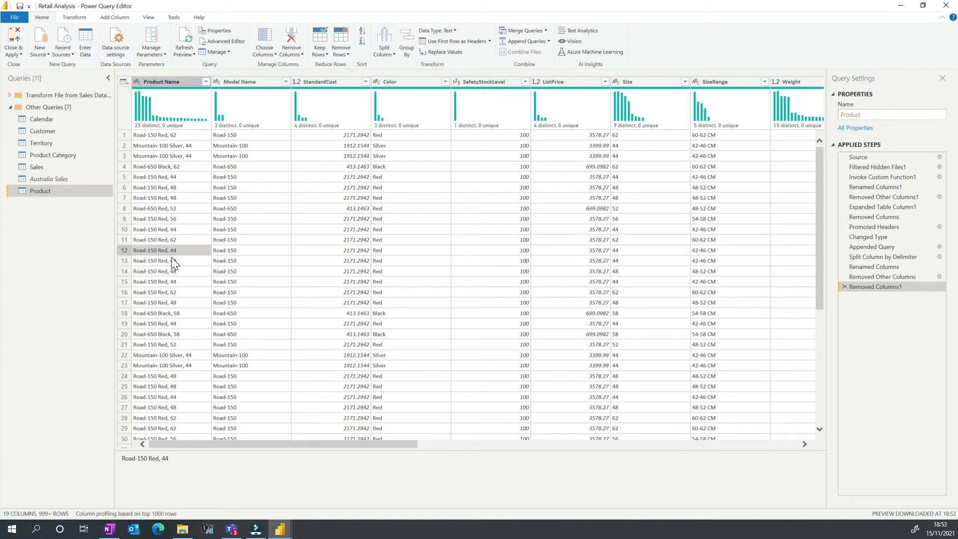
pyautogui.click(172, 258)
pyautogui.click(172, 252)
pyautogui.click(173, 257)
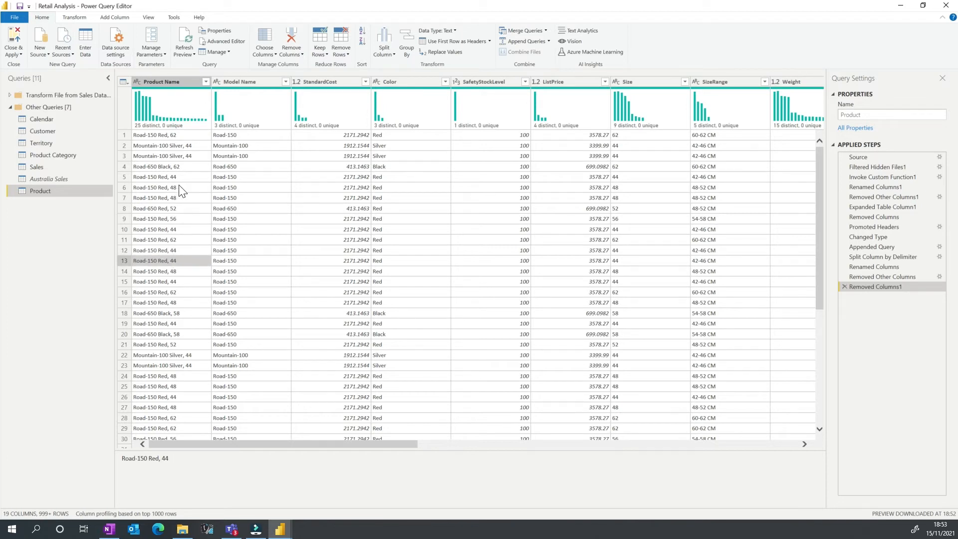
# Remove duplicate rows from the Product query based on the Product Name column.
pyautogui.click(167, 82)
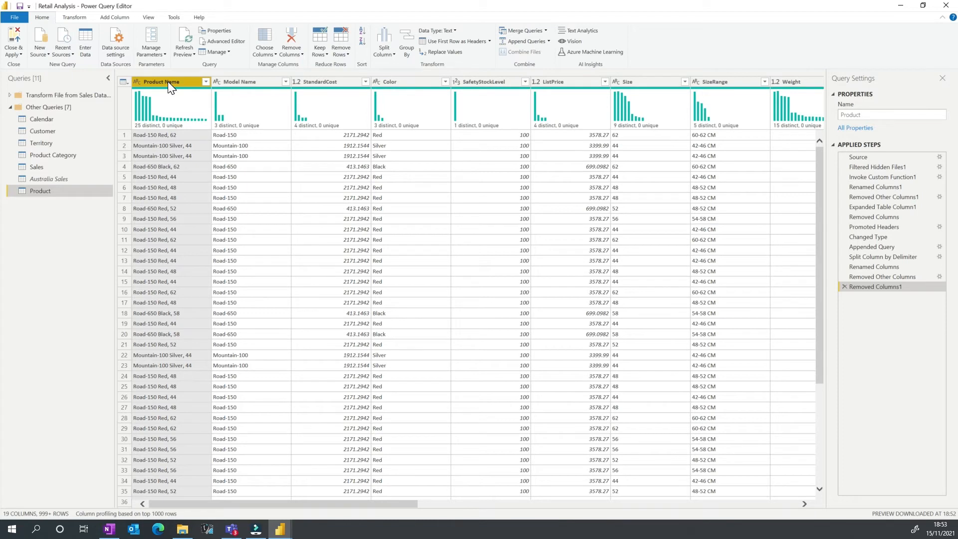
pyautogui.rightClick(168, 82)
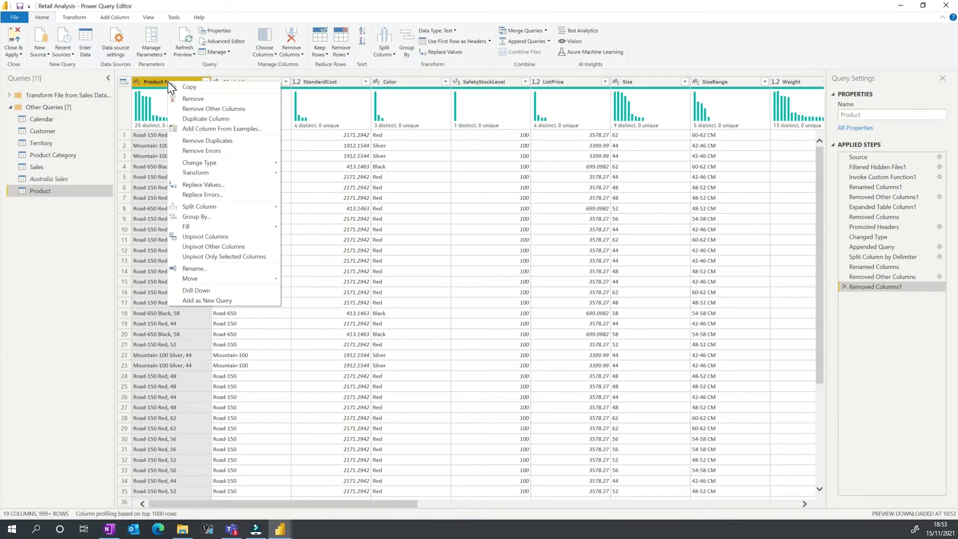
pyautogui.click(214, 142)
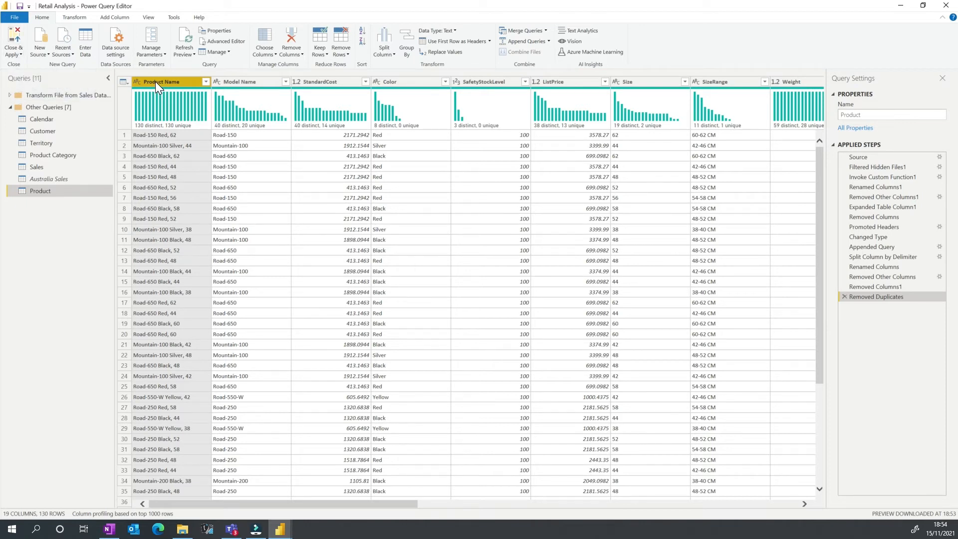
# Look at the Product Name column in the Sales query to compare it with the Product query.
pyautogui.click(47, 167)
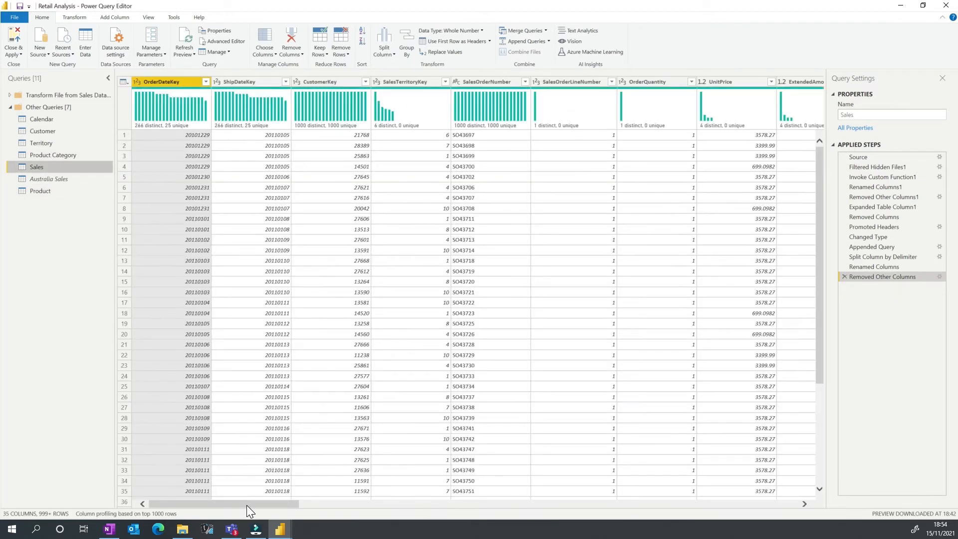
pyautogui.moveTo(246, 505); pyautogui.dragTo(468, 519)
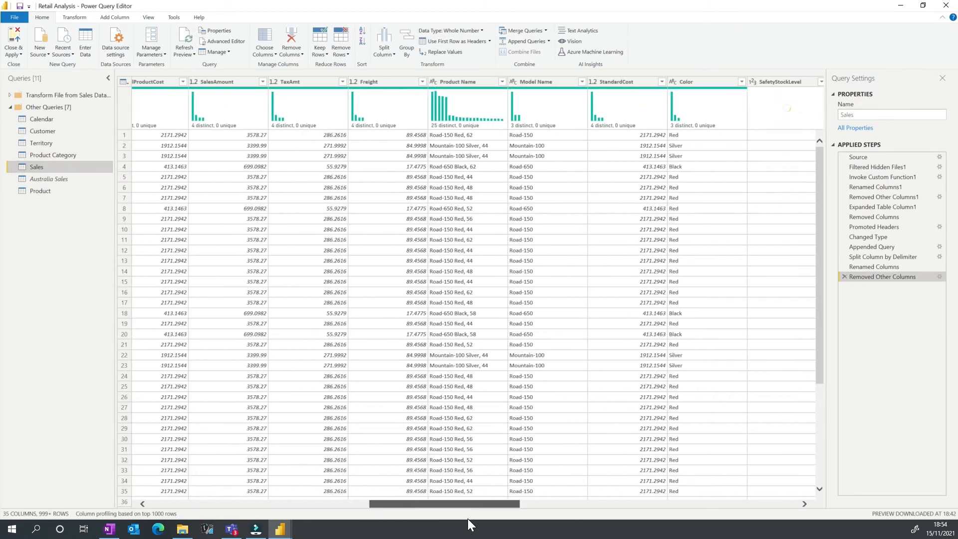
pyautogui.click(449, 220)
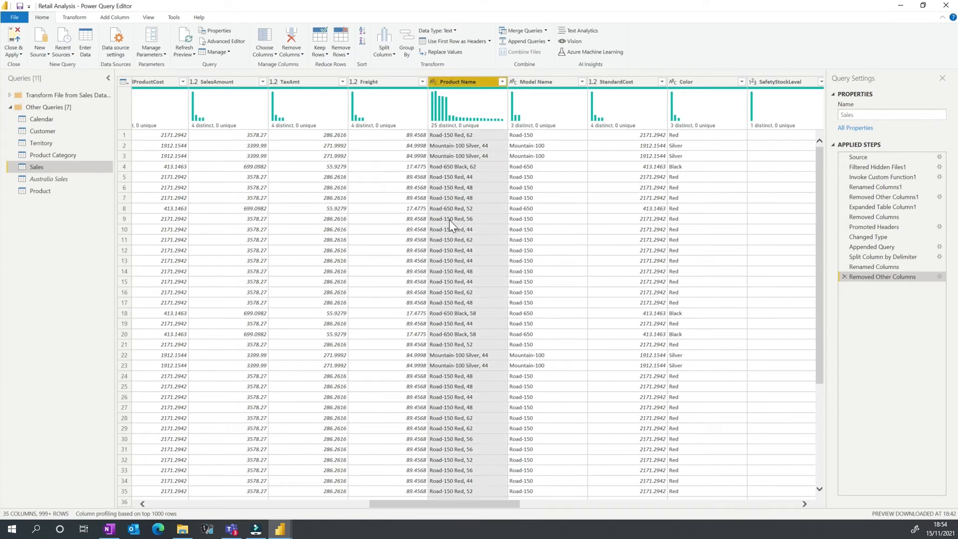
# Add an index column starting from 1 to the Product query and check its values down to the last row.
pyautogui.click(57, 193)
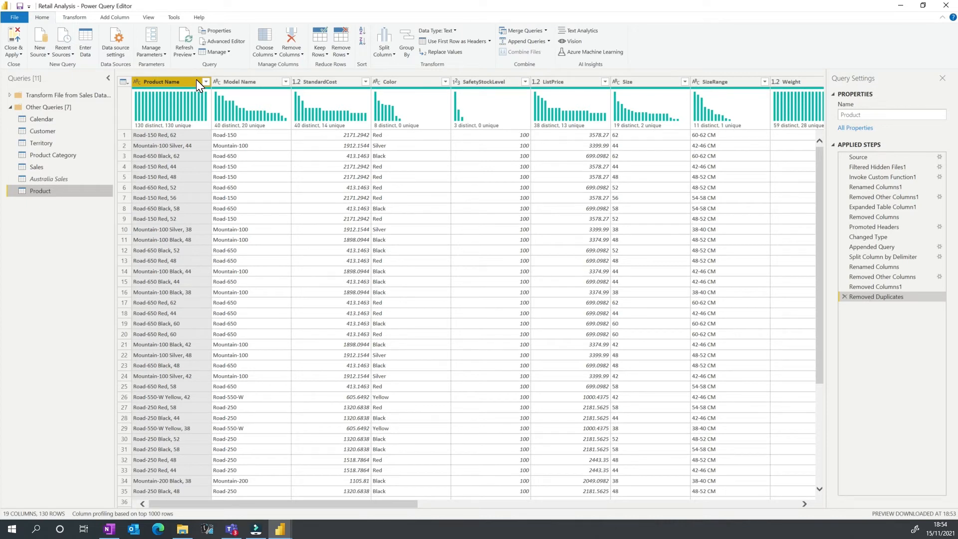
pyautogui.click(114, 18)
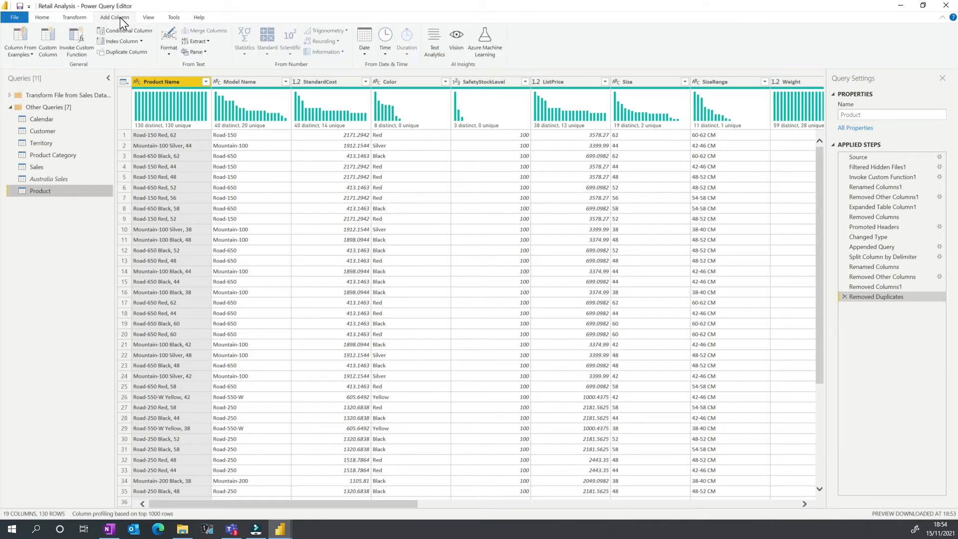
pyautogui.click(142, 42)
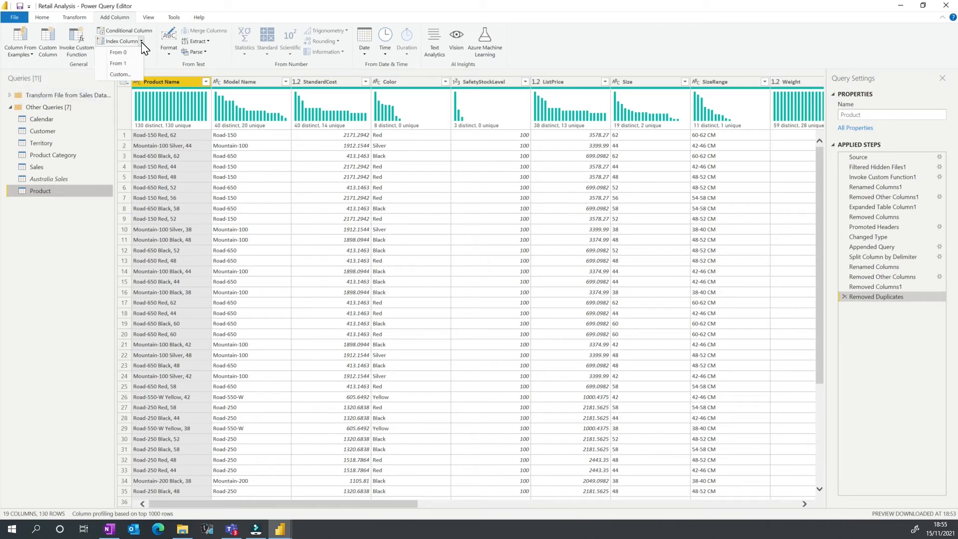
pyautogui.click(126, 61)
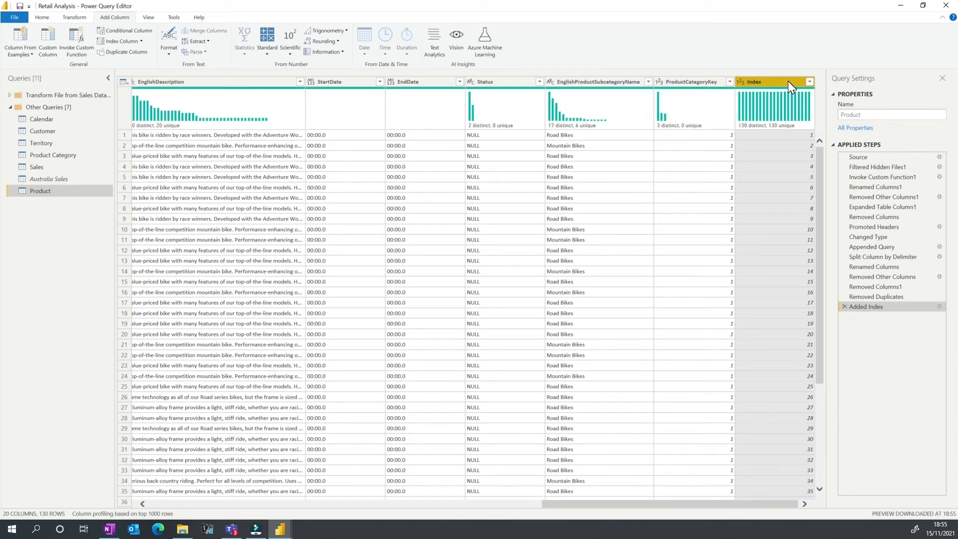
pyautogui.click(807, 136)
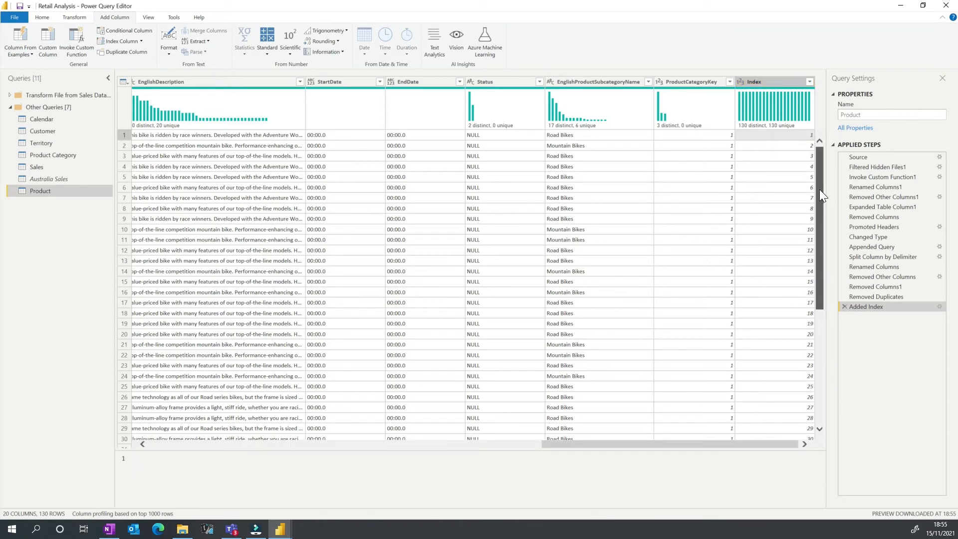
pyautogui.moveTo(819, 190); pyautogui.dragTo(818, 444)
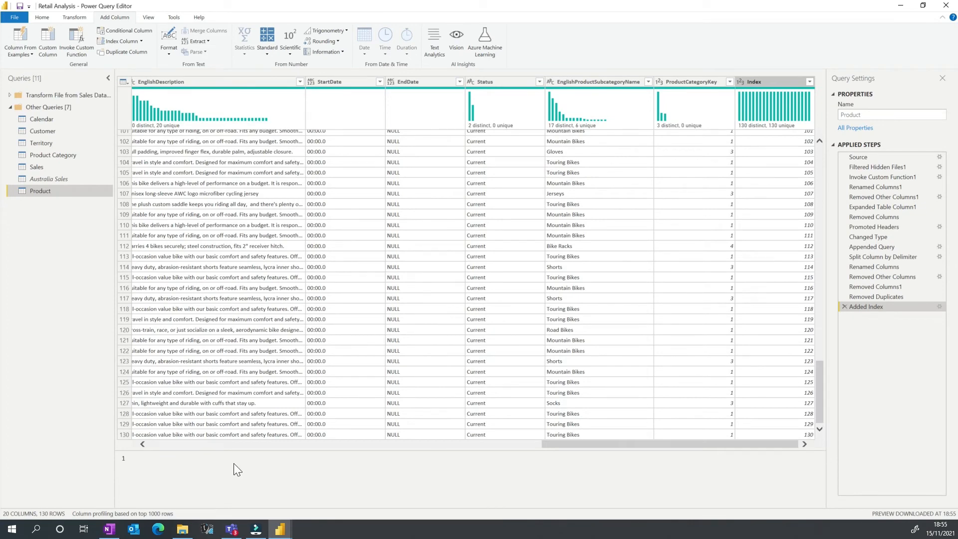
# Rename the Index column of the Product query to ProductID.
pyautogui.click(806, 435)
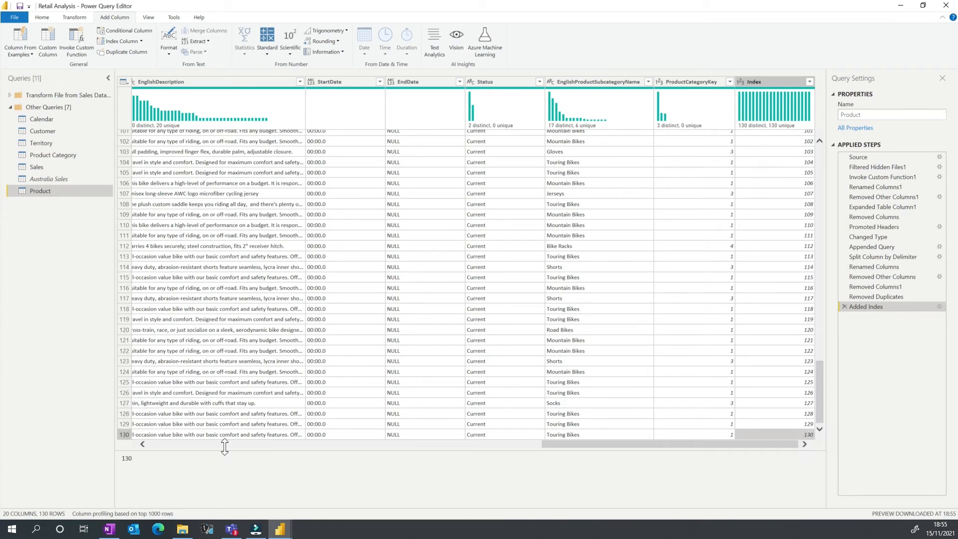
pyautogui.moveTo(605, 443); pyautogui.dragTo(131, 445)
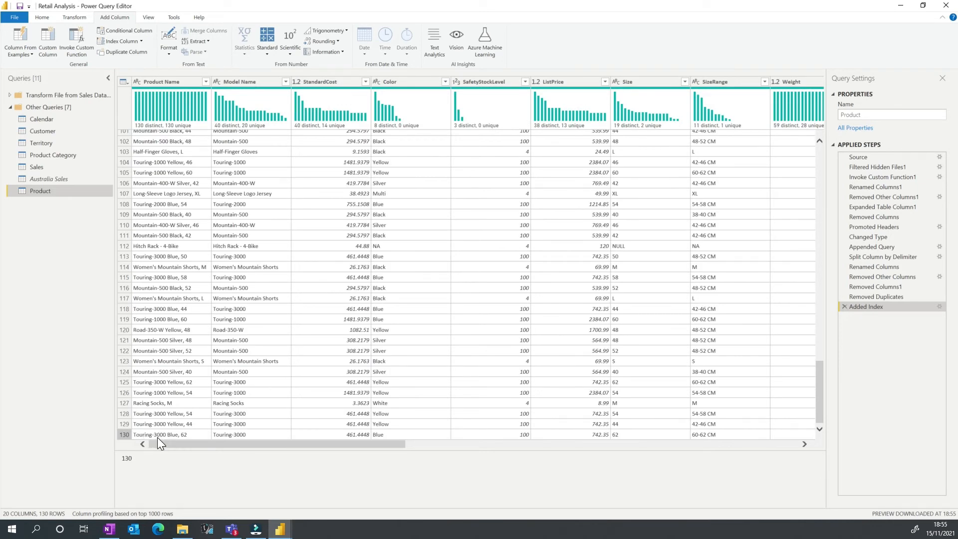
pyautogui.moveTo(182, 444); pyautogui.dragTo(844, 172)
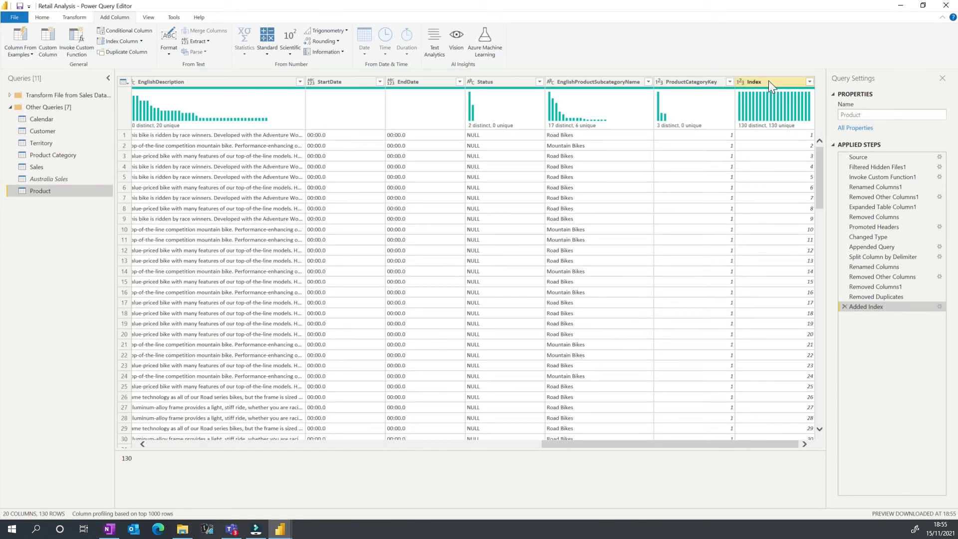
pyautogui.doubleClick(755, 82)
pyautogui.write('Pro')
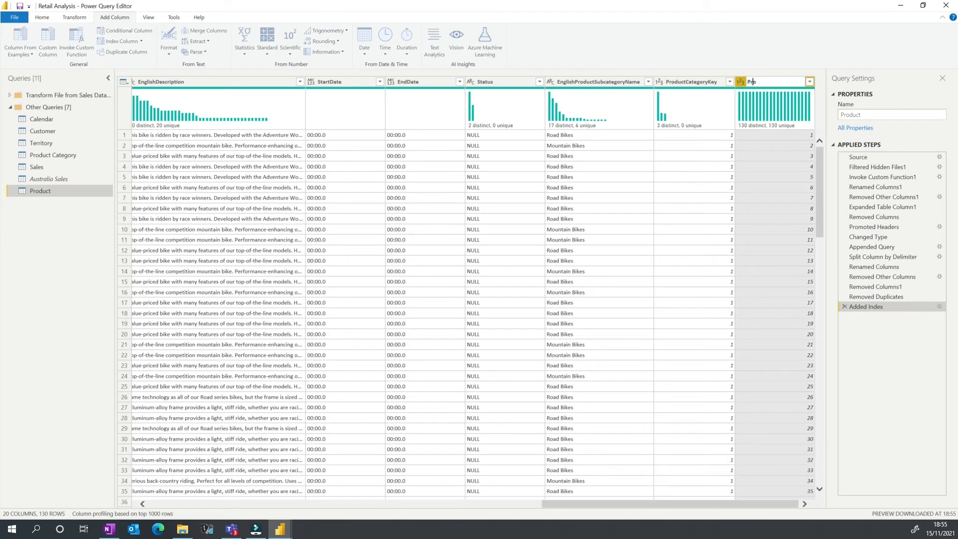
pyautogui.write('ductID')
pyautogui.press('Return')
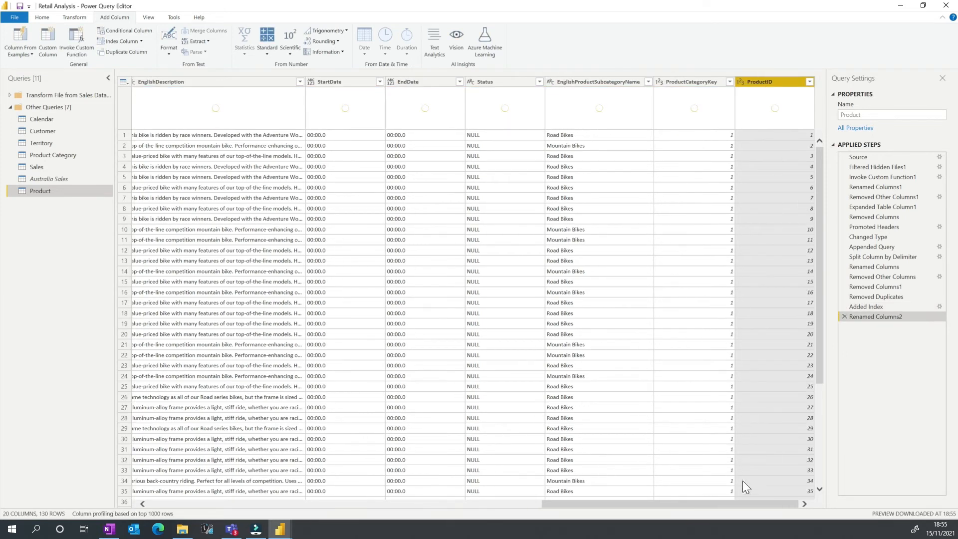
# Move the ProductID column to the beginning of the Product query.
pyautogui.rightClick(776, 84)
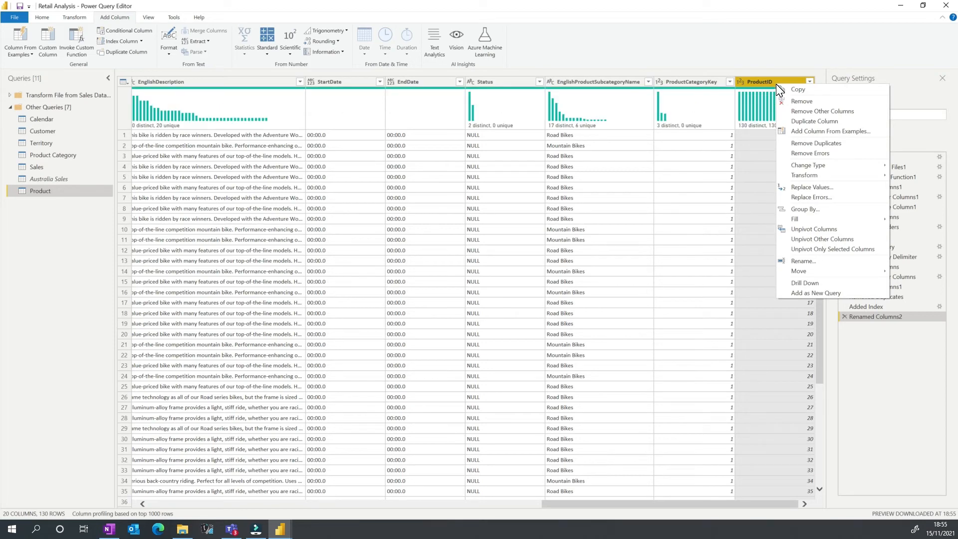
pyautogui.moveTo(822, 270)
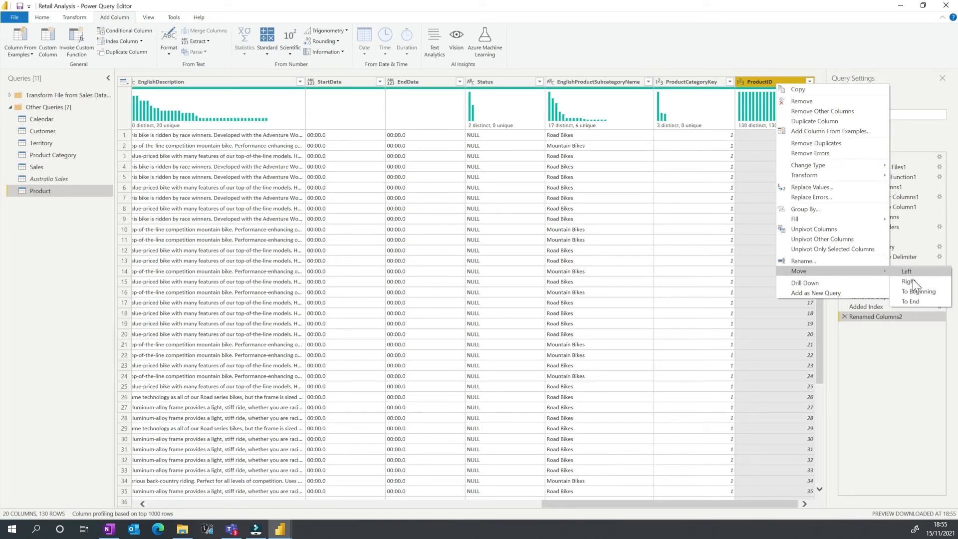
pyautogui.click(917, 294)
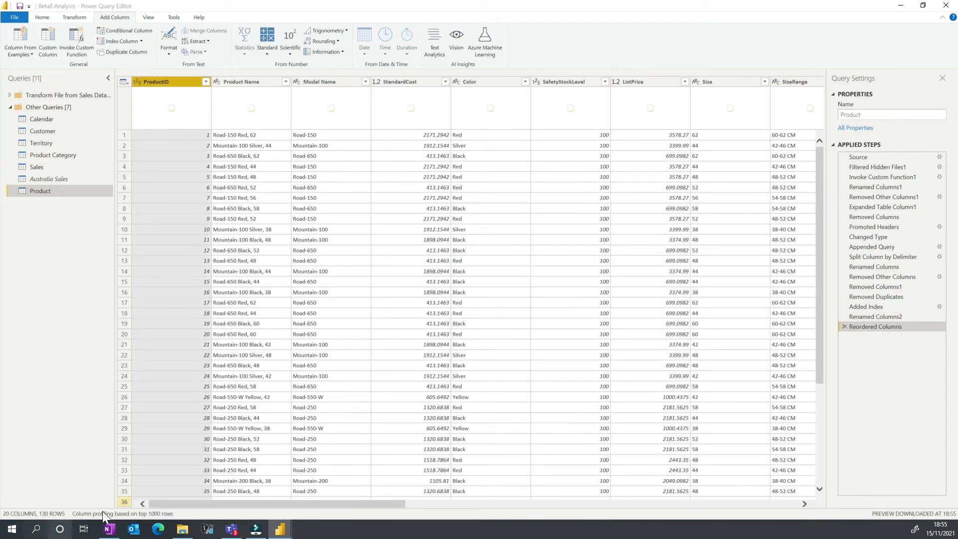
# Examine the ProductID and Product Name pairs in the Product query's first rows and compare them with the Sales query's columns.
pyautogui.click(225, 134)
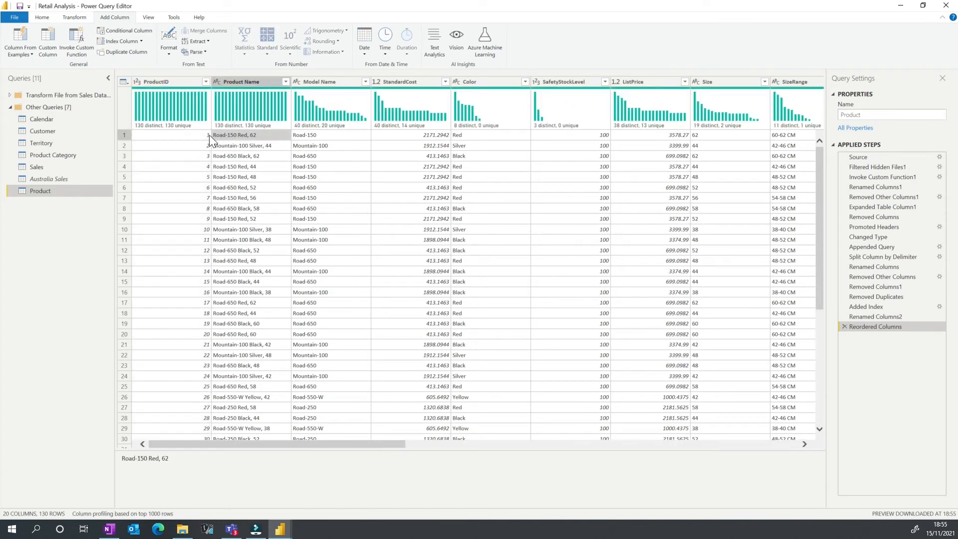
pyautogui.click(250, 145)
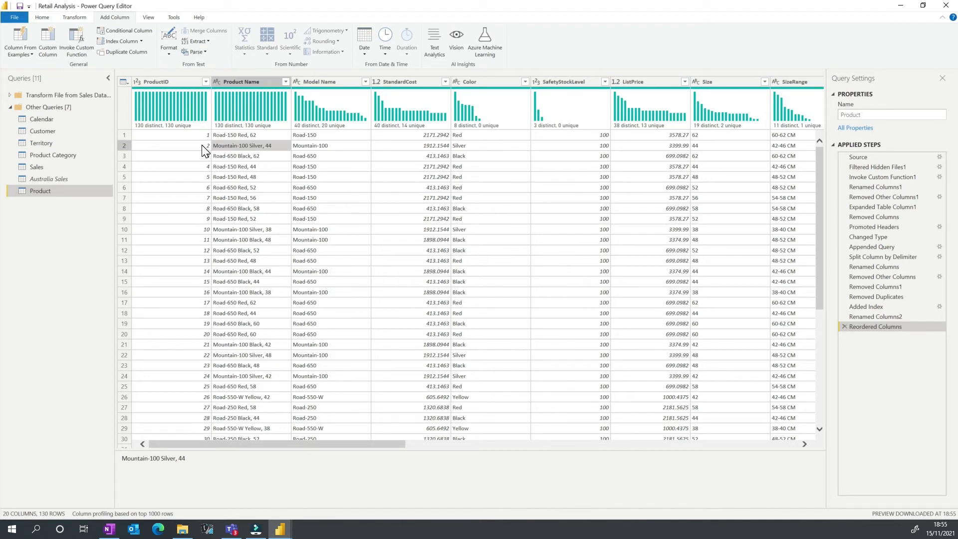
pyautogui.click(201, 145)
pyautogui.click(242, 156)
pyautogui.click(239, 167)
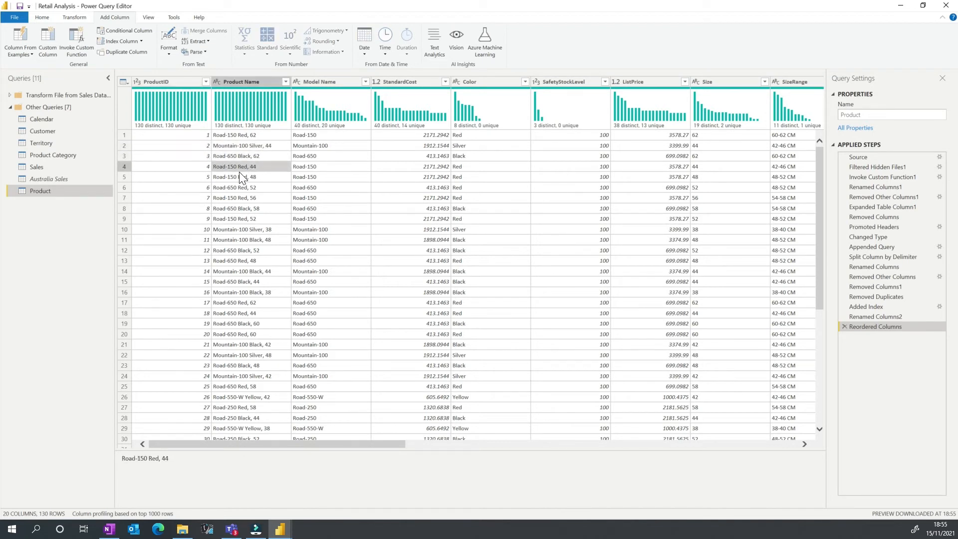
pyautogui.click(238, 178)
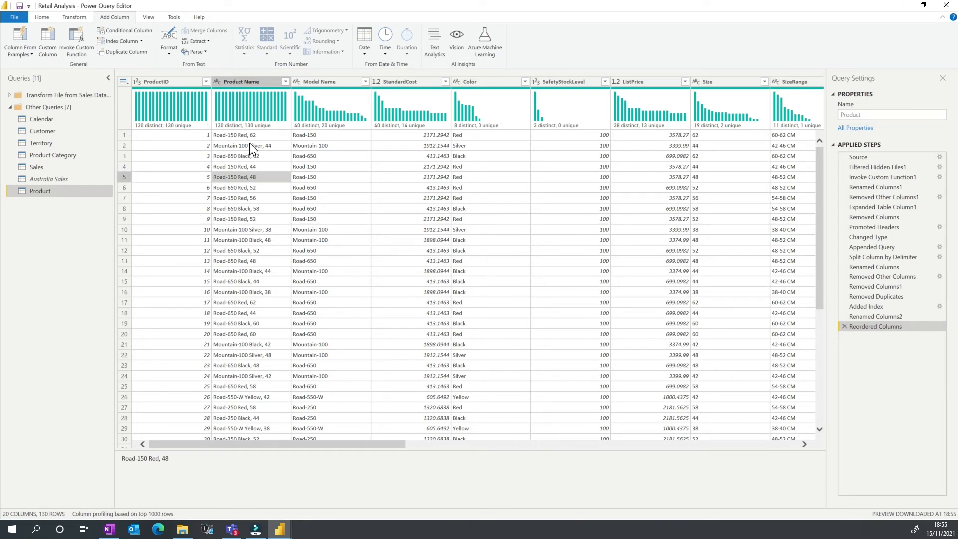
pyautogui.click(167, 83)
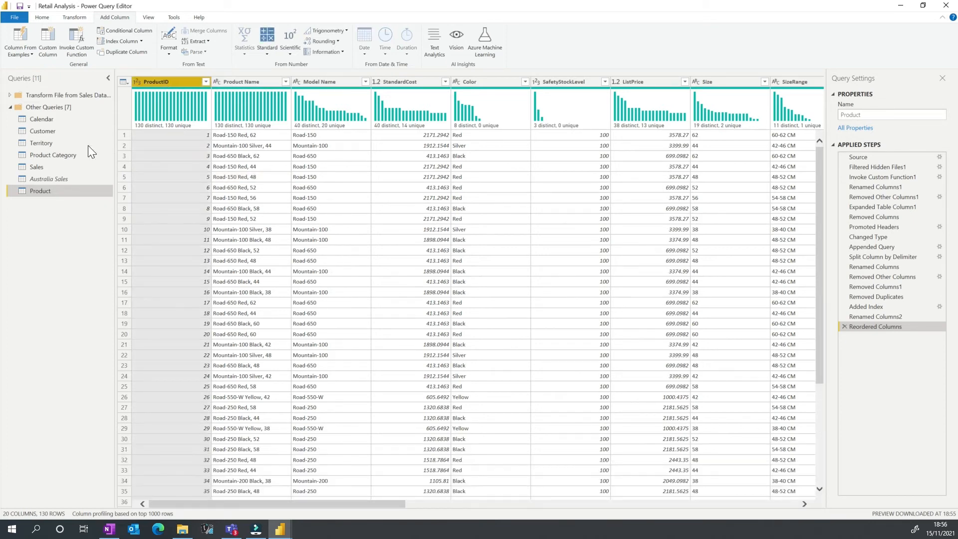
pyautogui.click(55, 166)
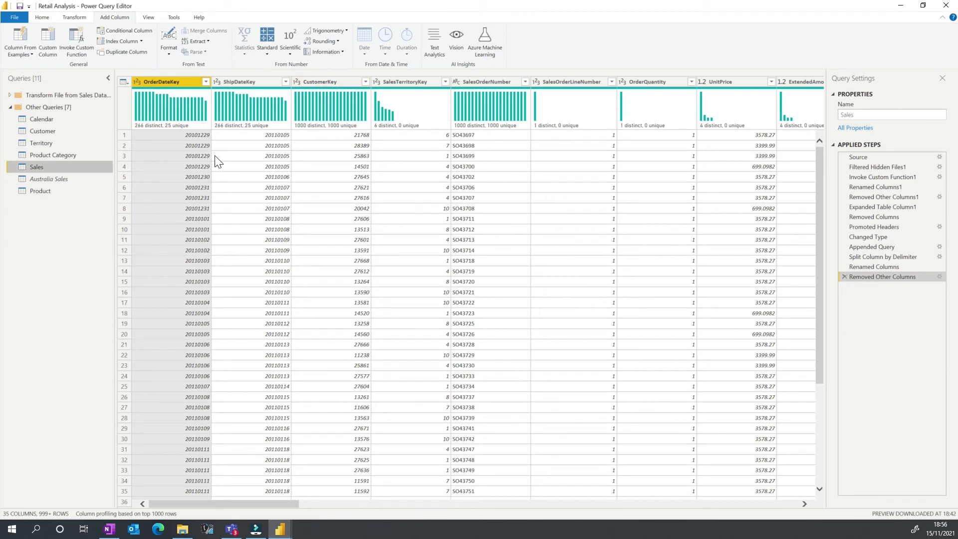
pyautogui.click(43, 190)
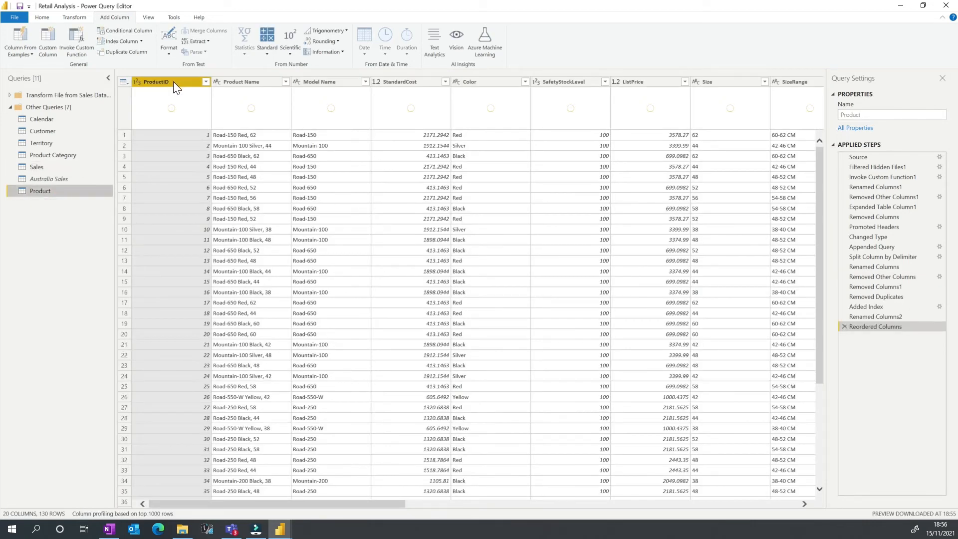
# Start a merge on the Sales query with Product as the second table.
pyautogui.click(43, 166)
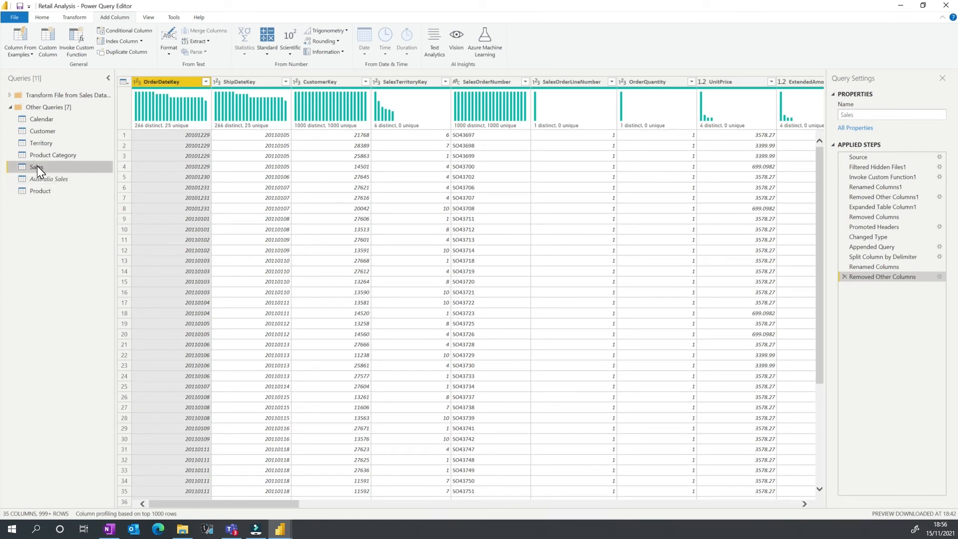
pyautogui.click(41, 17)
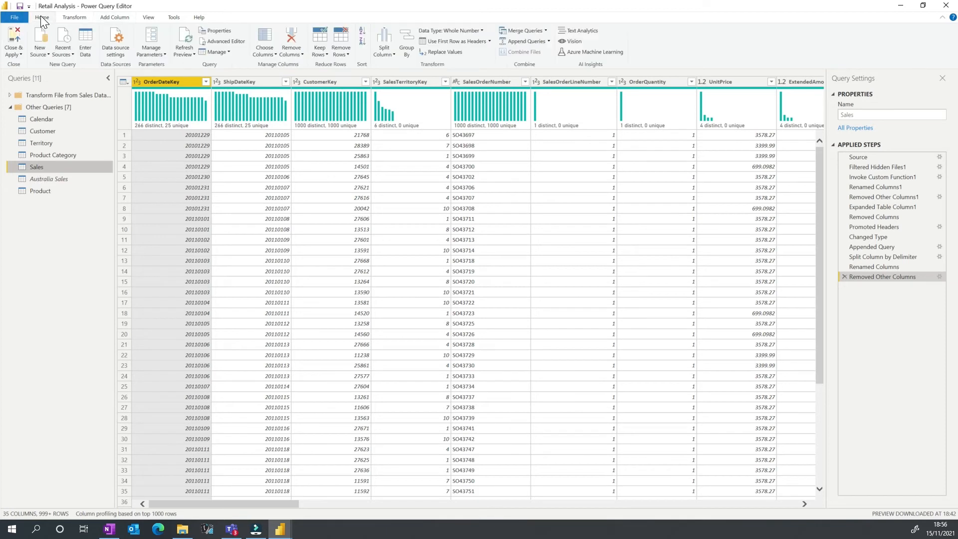
pyautogui.click(522, 35)
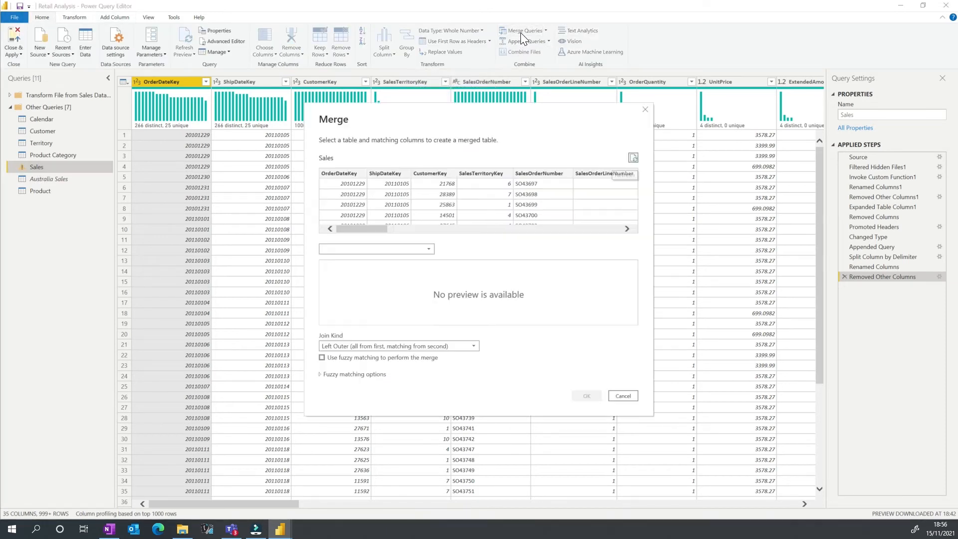
pyautogui.moveTo(443, 116); pyautogui.dragTo(412, 111)
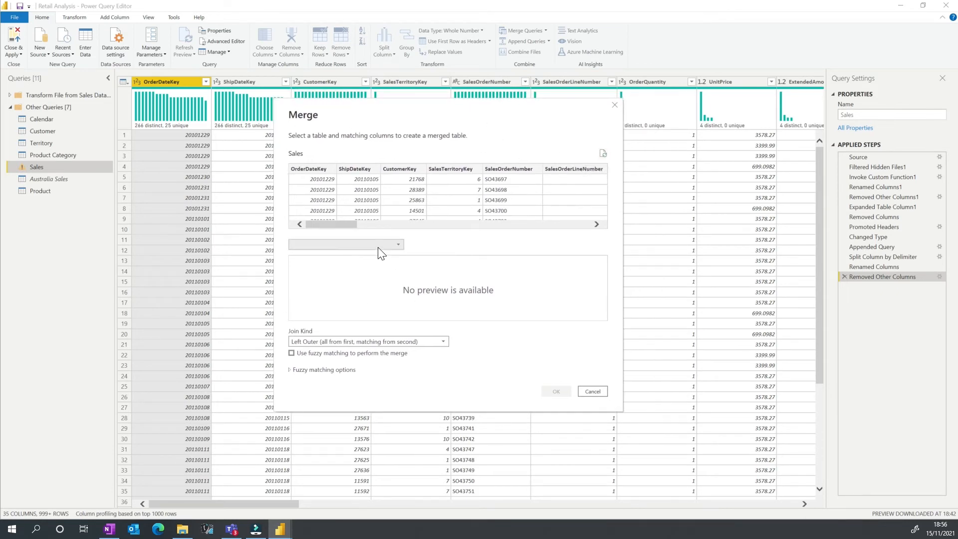
pyautogui.click(349, 243)
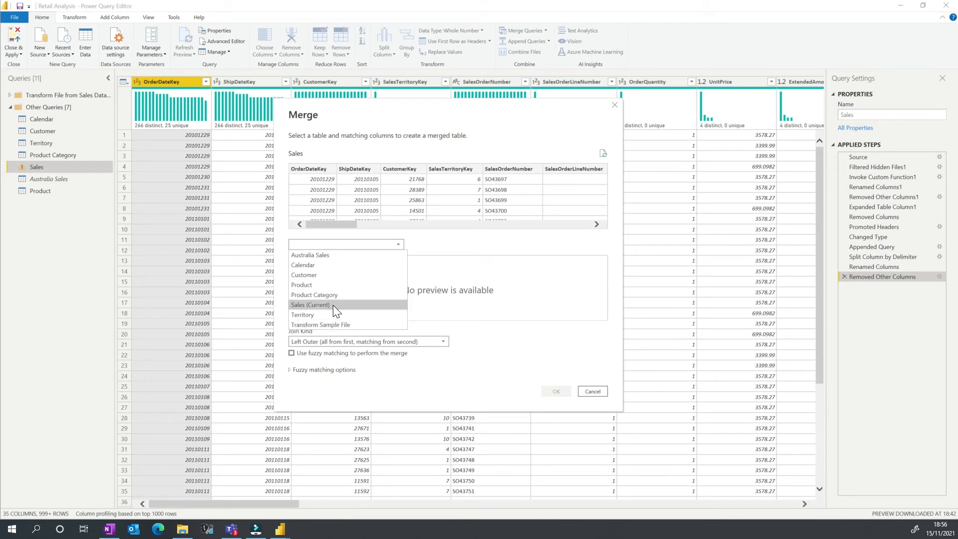
pyautogui.click(328, 286)
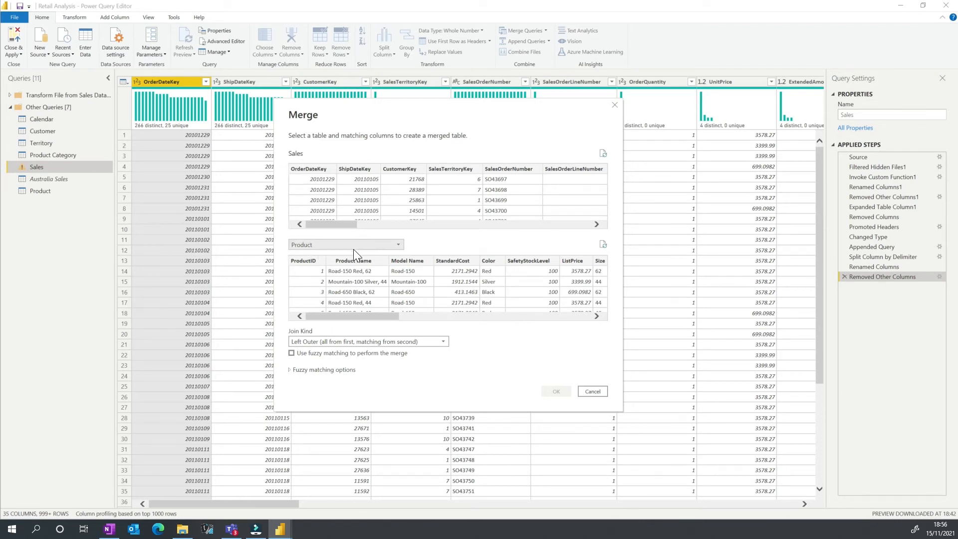
# Match Sales and Product on their Product Name columns and complete the merge with a Left Outer join.
pyautogui.click(313, 262)
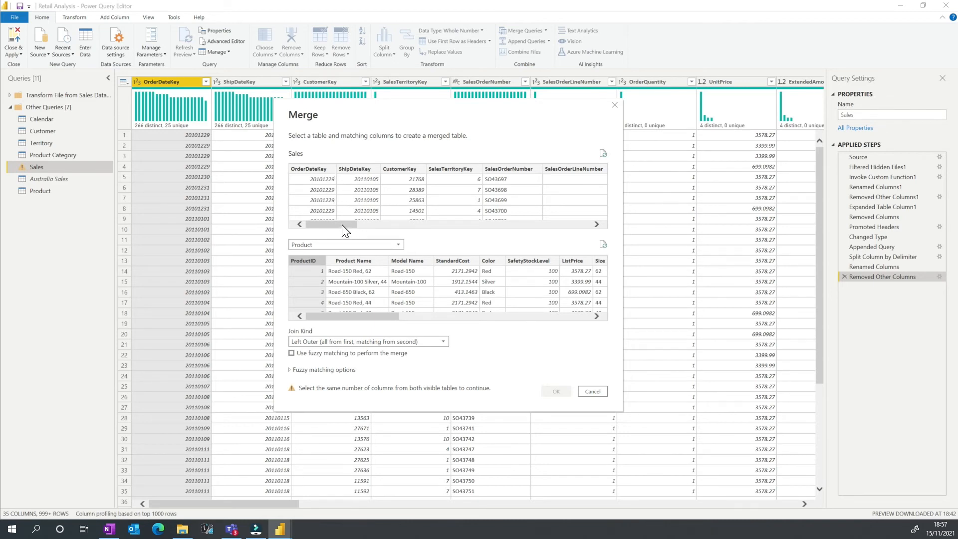
pyautogui.moveTo(342, 225); pyautogui.dragTo(448, 219)
pyautogui.click(474, 169)
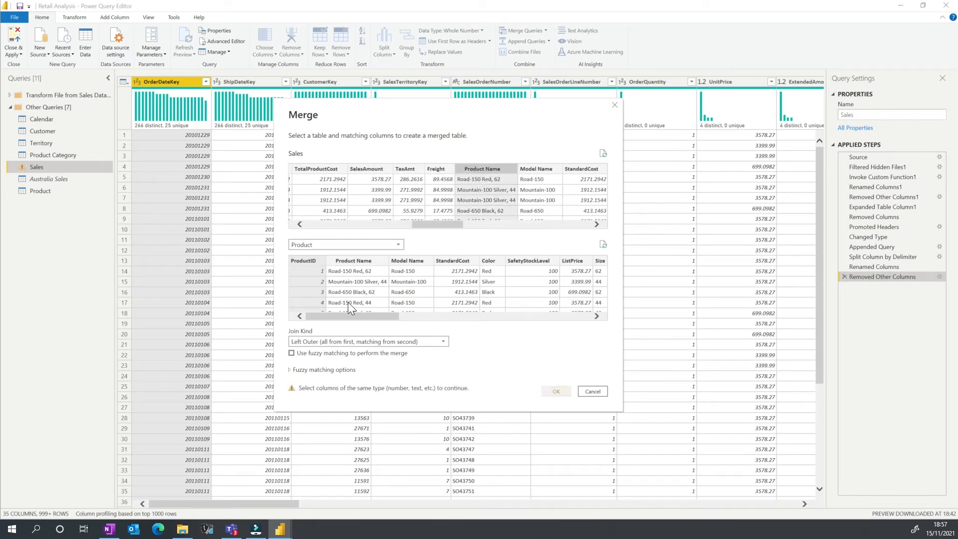
pyautogui.click(360, 262)
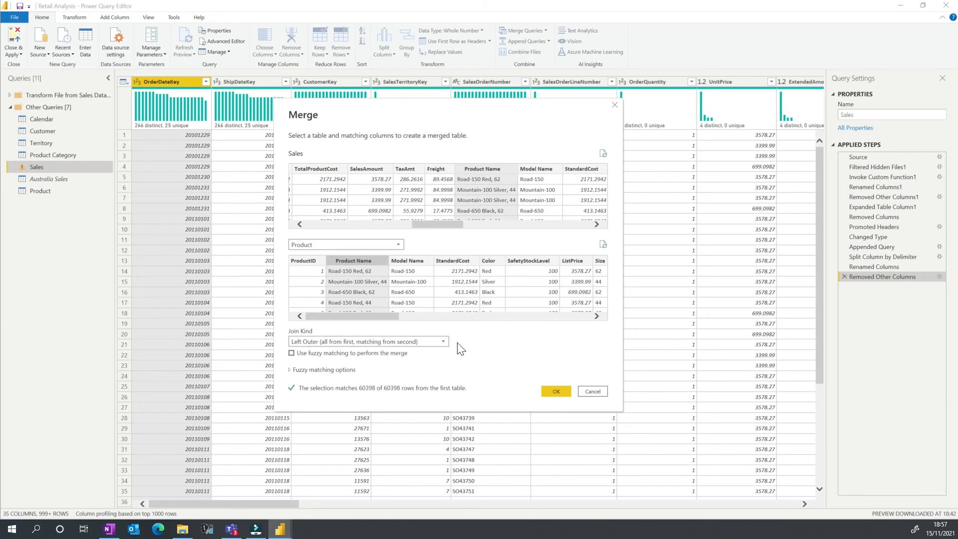
pyautogui.click(559, 390)
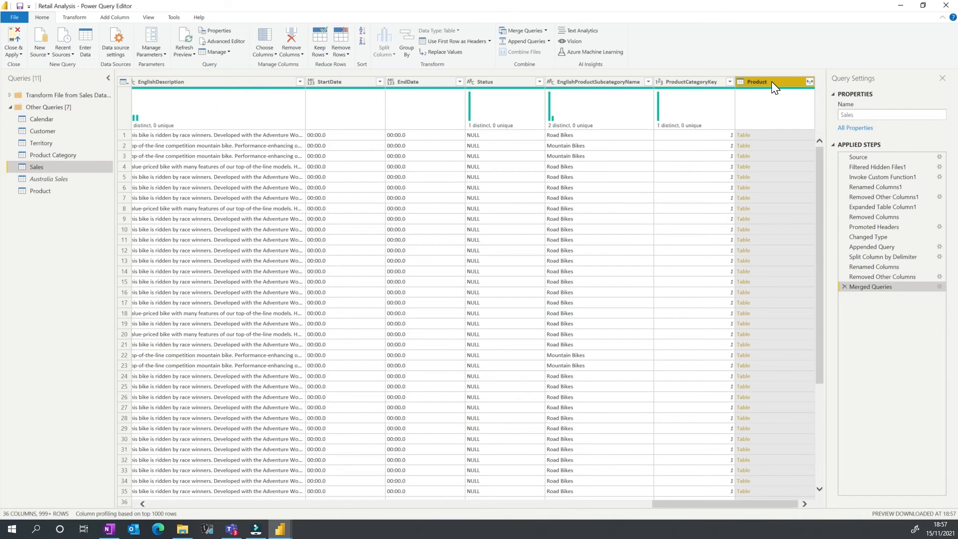
# Expand the merged Product column in Sales to only ProductID, without using the original column name as prefix.
pyautogui.click(810, 82)
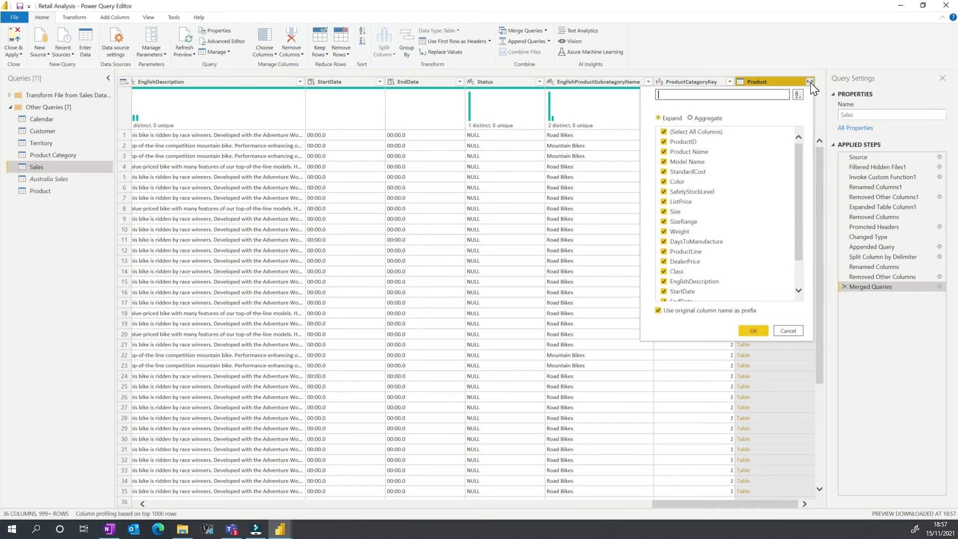
pyautogui.click(703, 132)
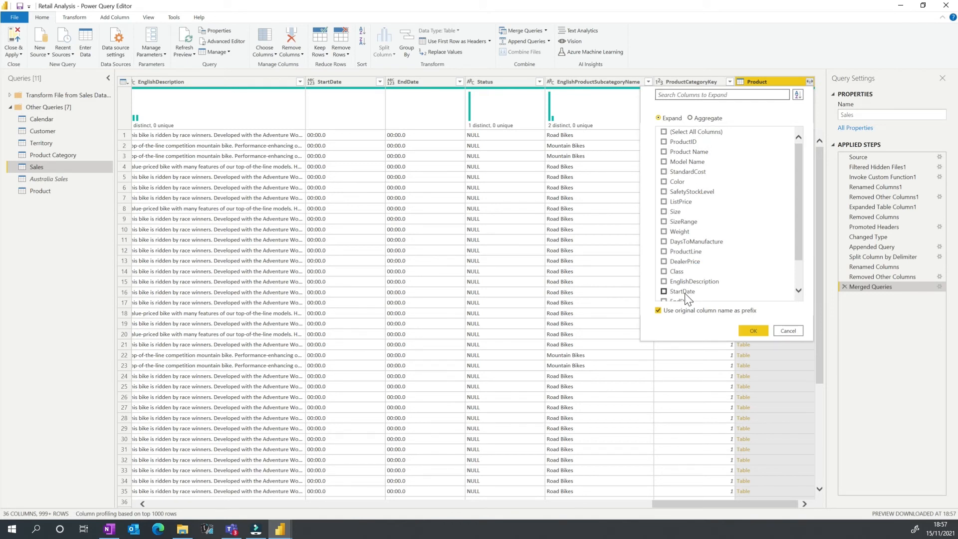
pyautogui.click(679, 311)
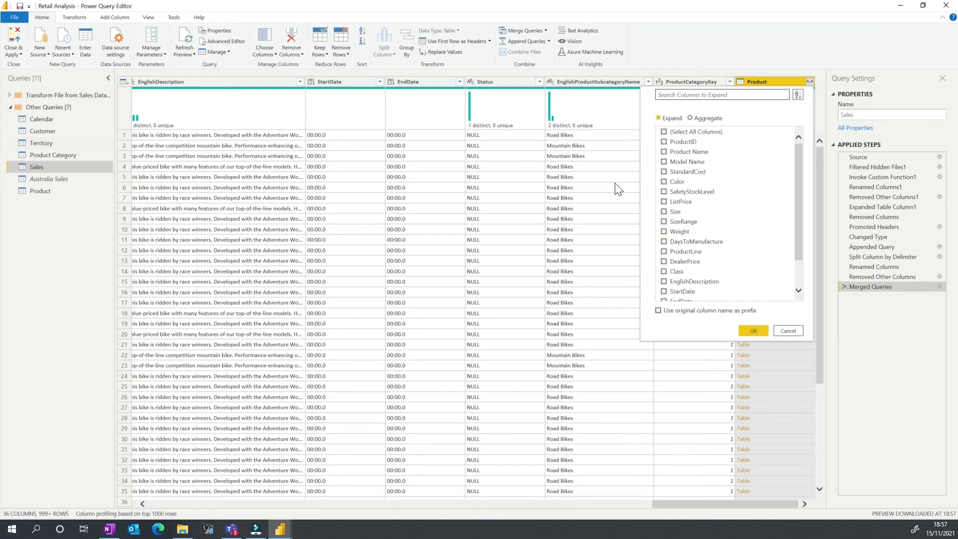
pyautogui.click(674, 142)
pyautogui.click(761, 331)
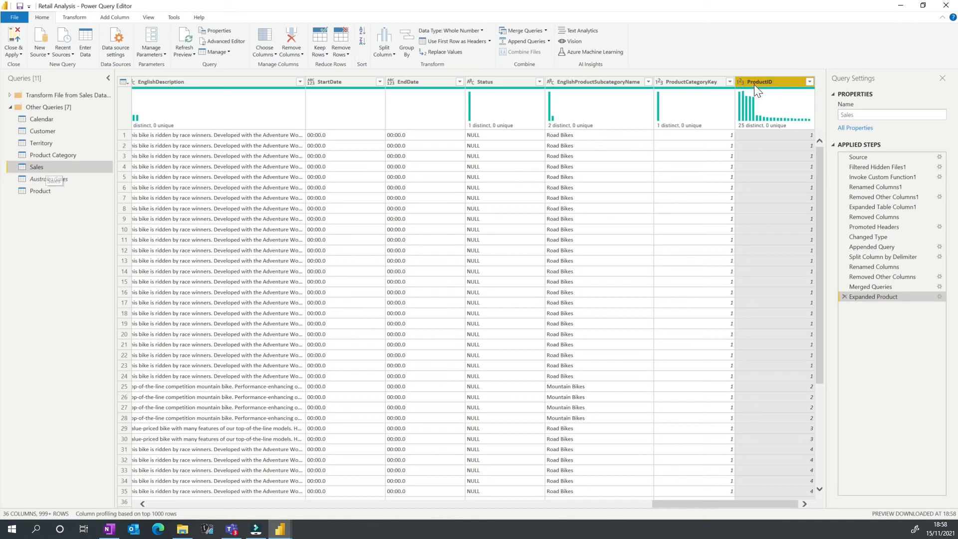
# Move the ProductID column to the beginning of the Sales query.
pyautogui.rightClick(768, 82)
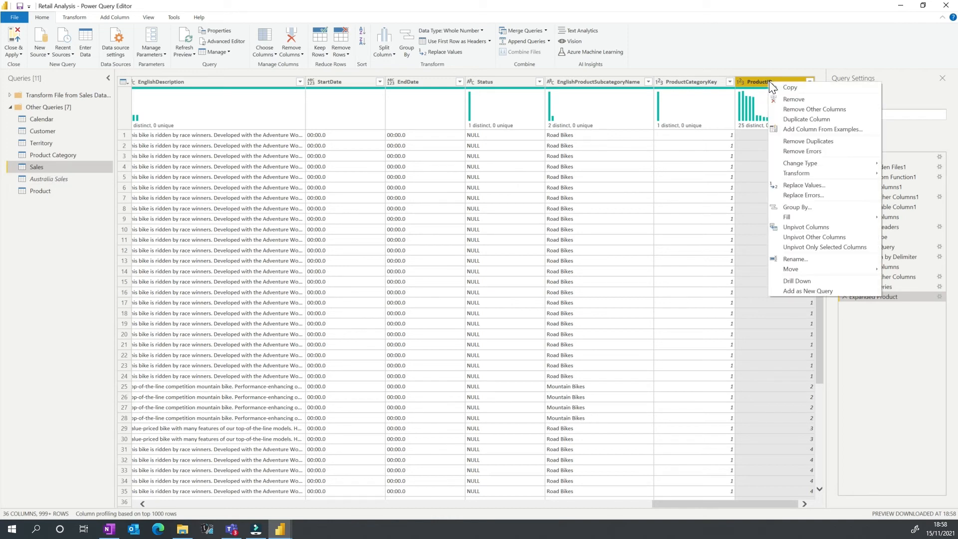
pyautogui.moveTo(821, 271)
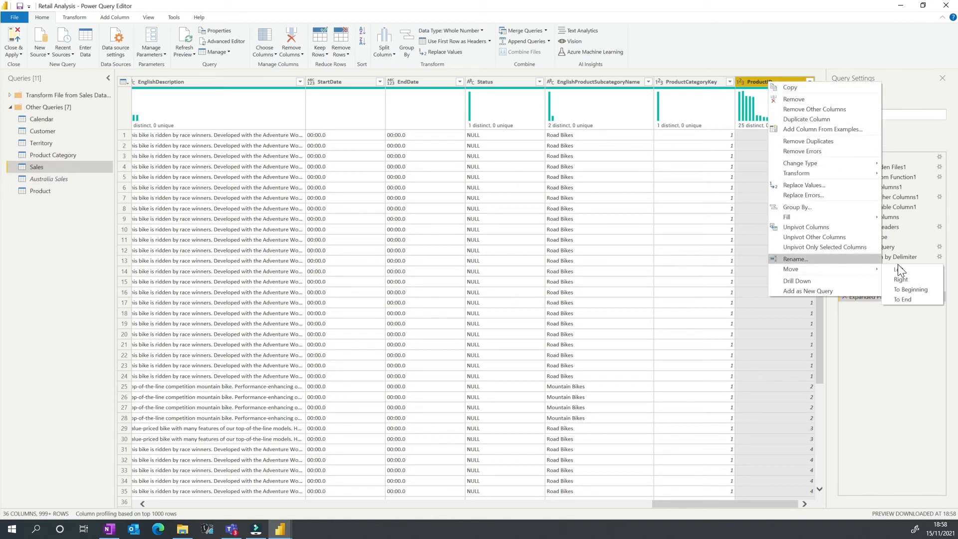
pyautogui.click(908, 289)
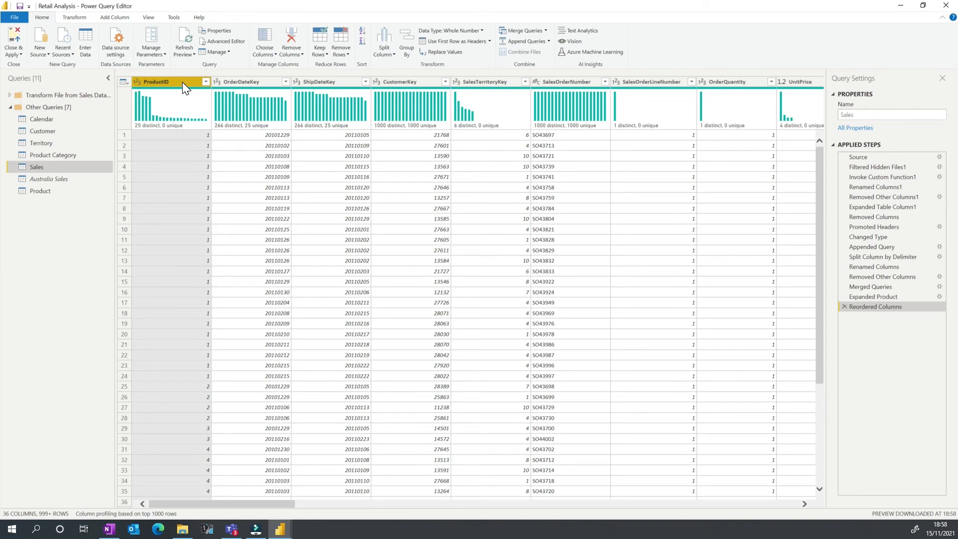
# Remove all product attribute columns, from Product Name through ProductCategoryKey, from the Sales query.
pyautogui.moveTo(241, 505); pyautogui.dragTo(485, 504)
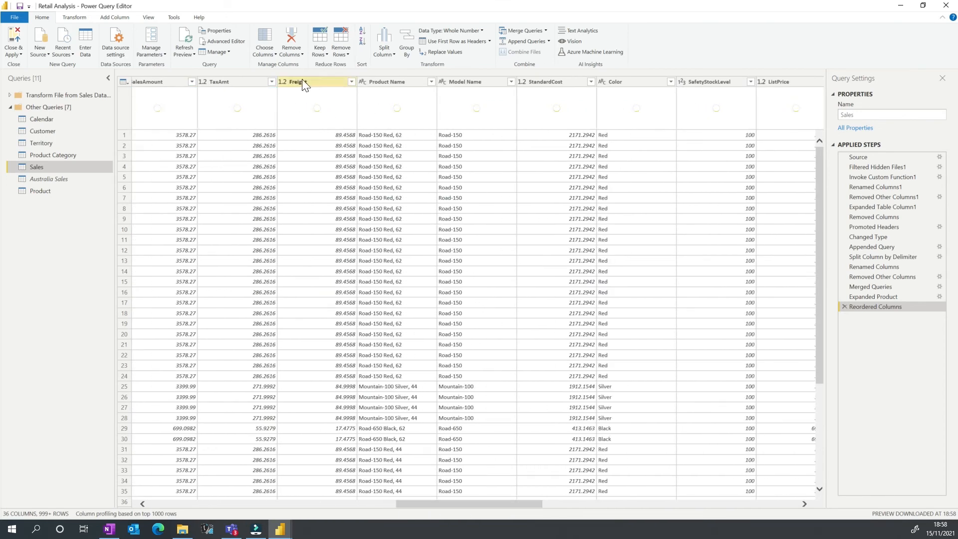
pyautogui.click(398, 82)
pyautogui.moveTo(415, 503); pyautogui.dragTo(734, 499)
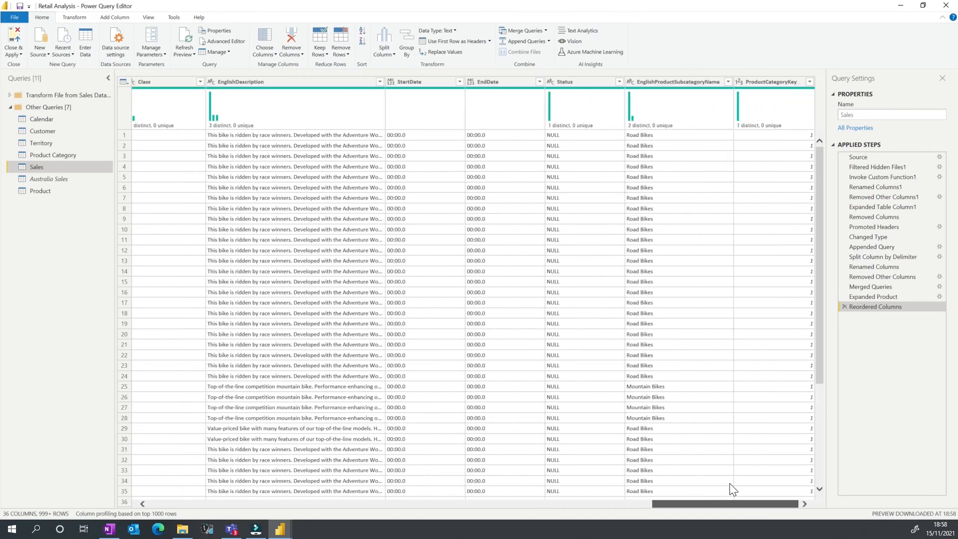
pyautogui.click(780, 85)
pyautogui.hotkey('ctrl', 'a')
pyautogui.rightClick(780, 85)
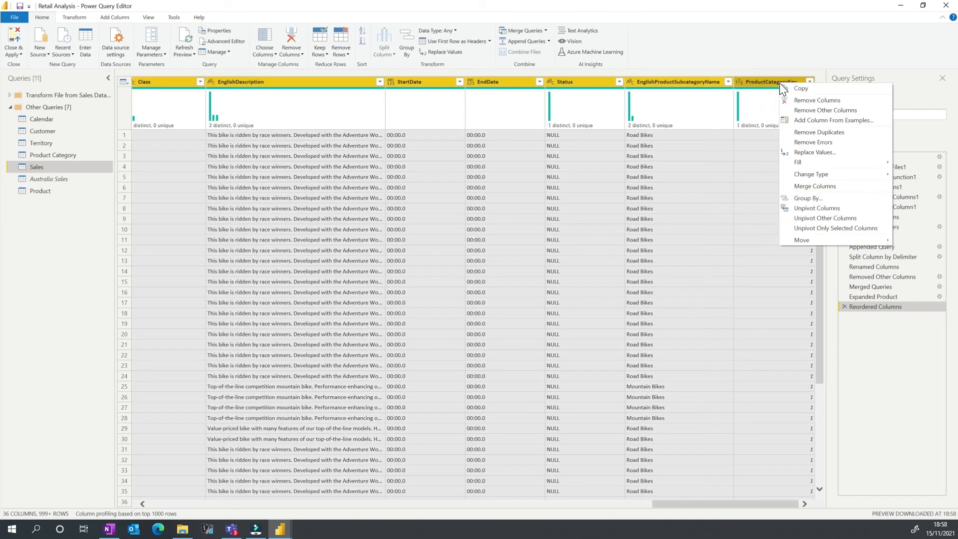
pyautogui.click(817, 100)
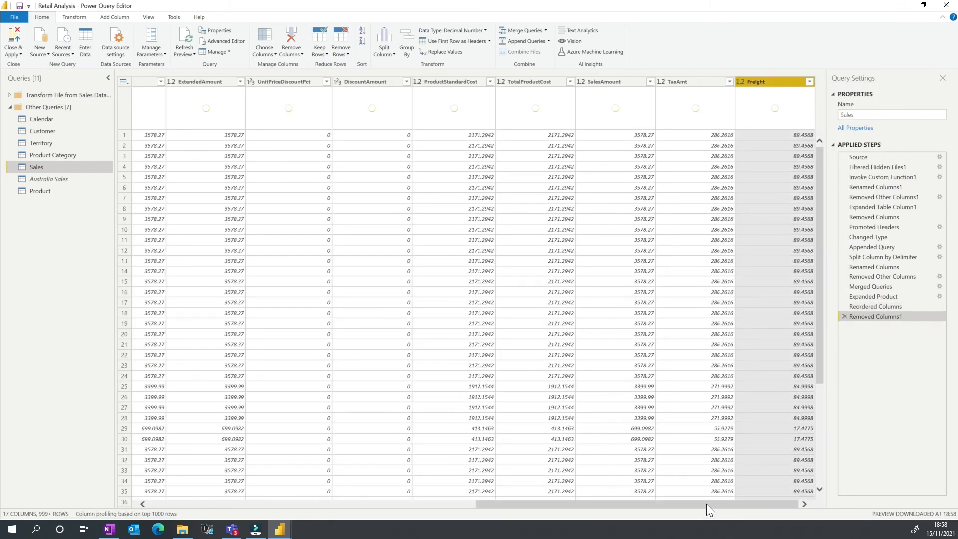
pyautogui.moveTo(706, 503); pyautogui.dragTo(624, 507)
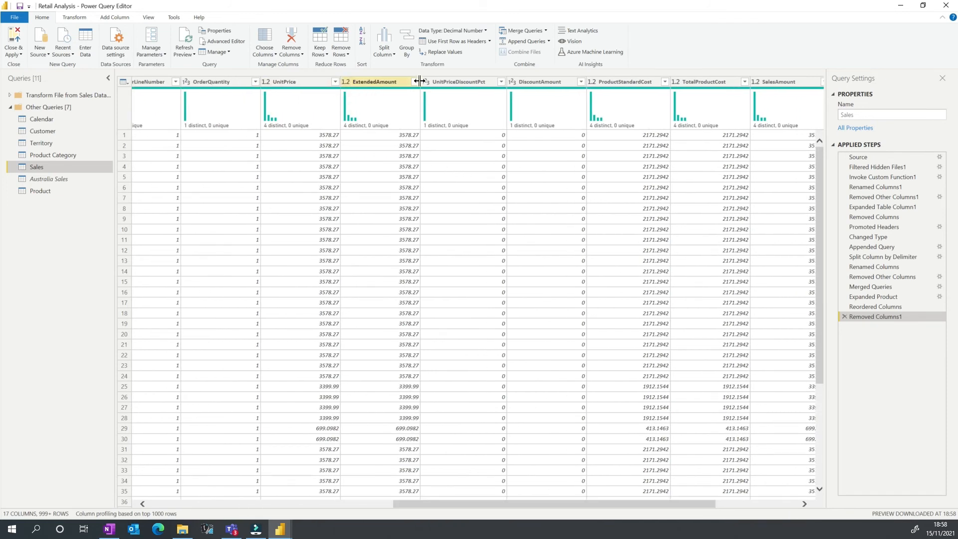
pyautogui.moveTo(461, 503); pyautogui.dragTo(130, 487)
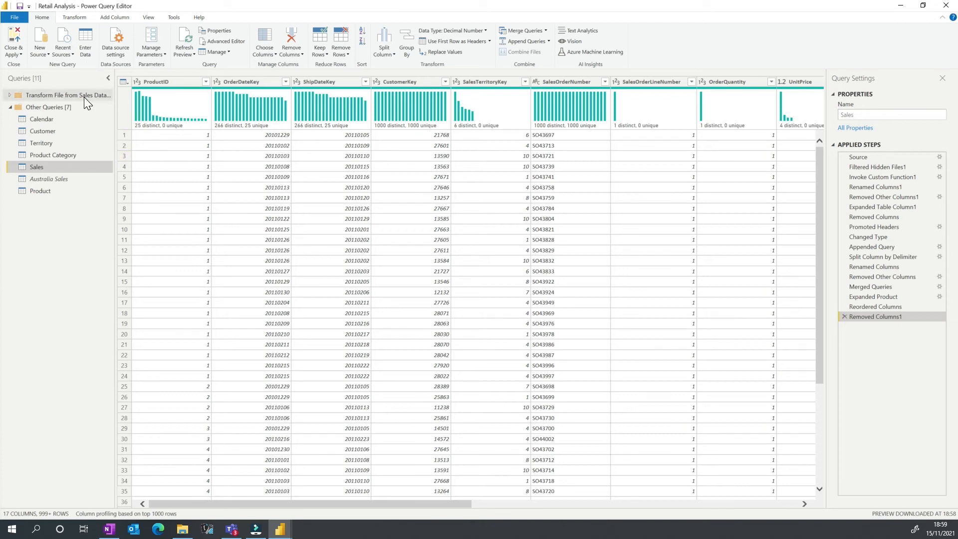
# Apply the query changes and arrange a shortened Product table beside Sales in the model diagram, with its ProductID field in view.
pyautogui.click(21, 35)
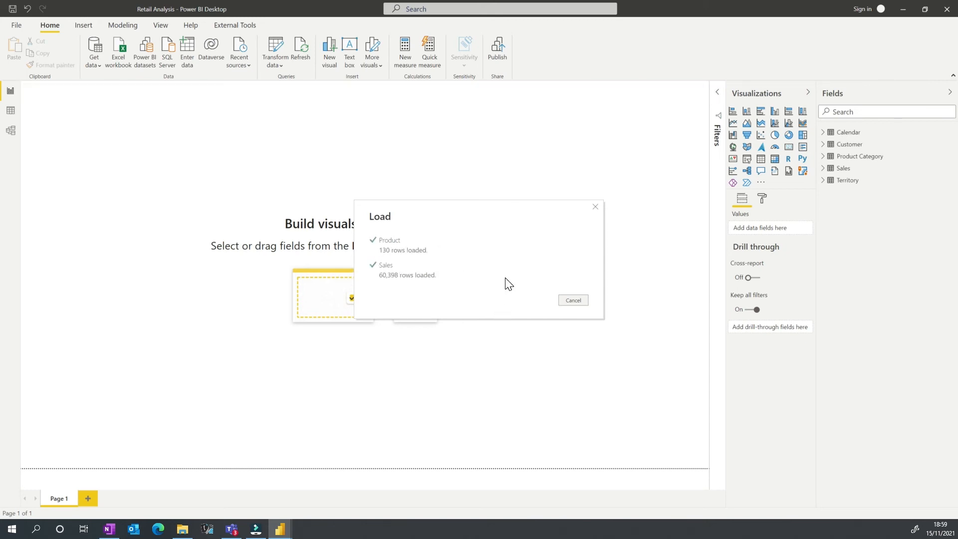
pyautogui.click(11, 131)
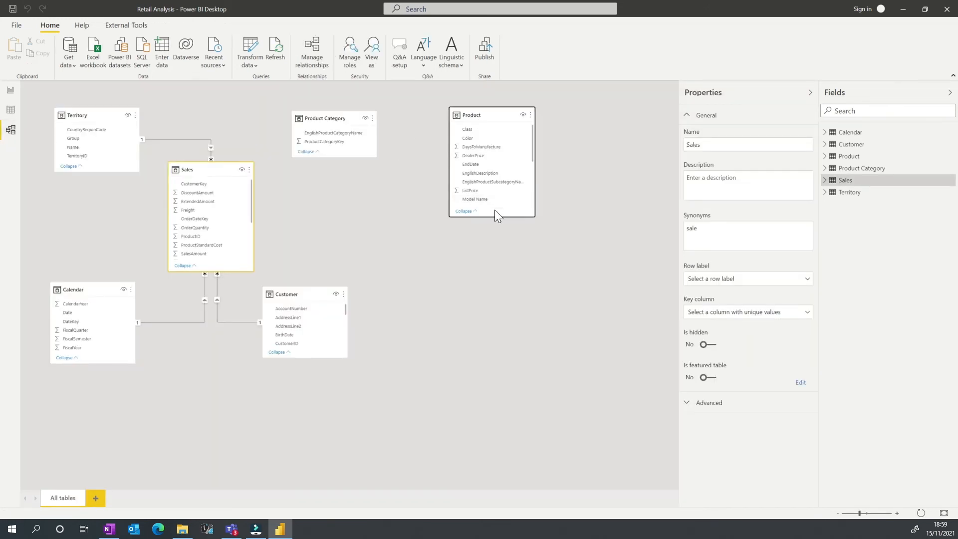
pyautogui.moveTo(498, 216); pyautogui.dragTo(496, 154)
pyautogui.moveTo(488, 113); pyautogui.dragTo(323, 200)
pyautogui.scroll(-3, 316, 226)
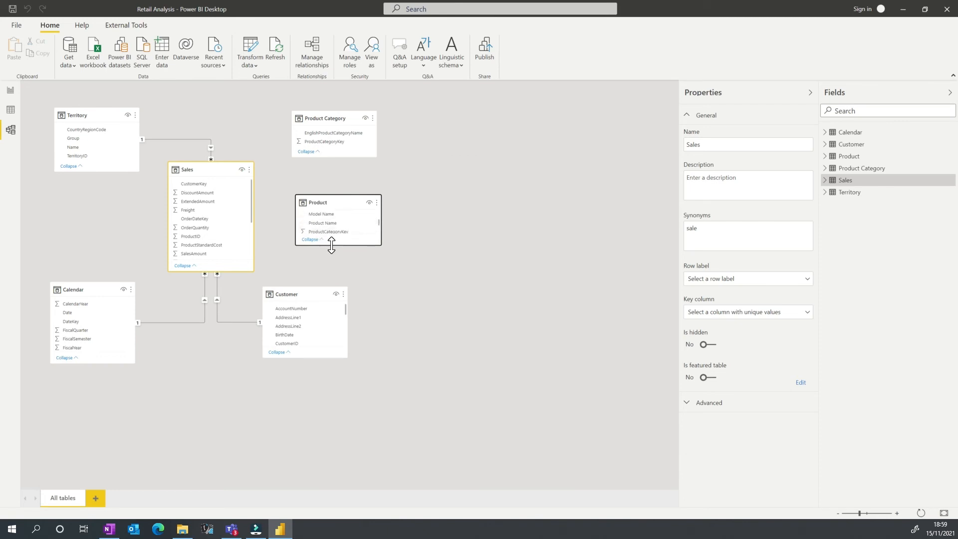
pyautogui.moveTo(331, 244); pyautogui.dragTo(331, 268)
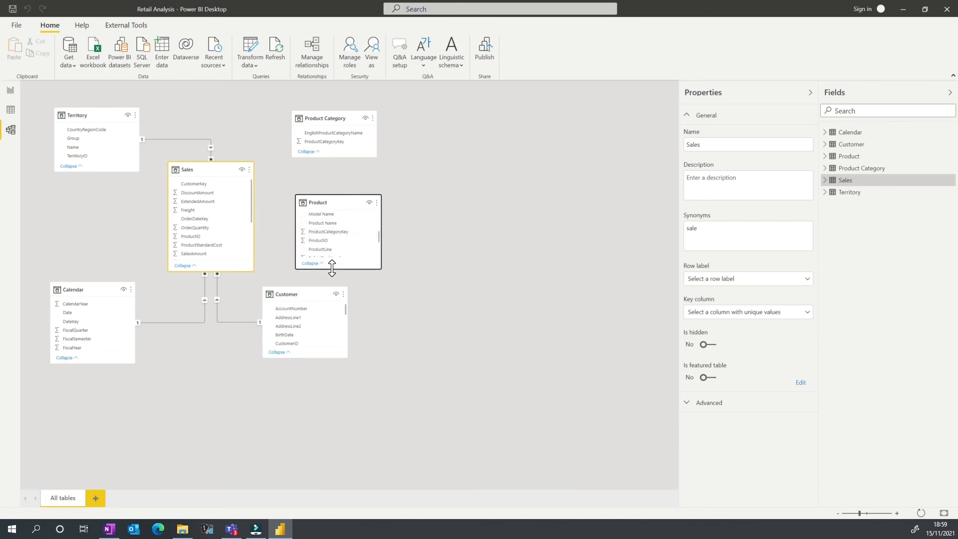
# Create a relationship between Product and Sales on ProductID and shift the Product table slightly away from Sales.
pyautogui.click(323, 242)
pyautogui.scroll(-3, 193, 215)
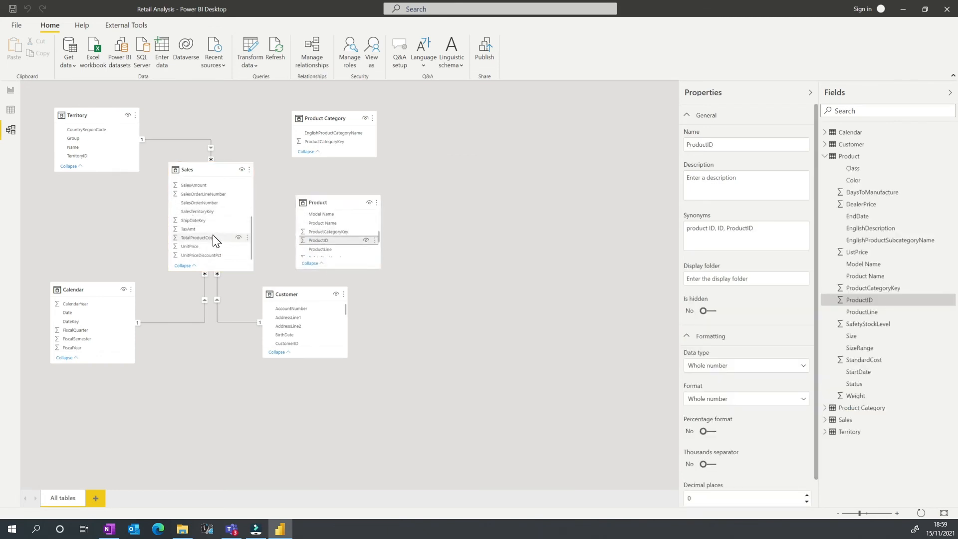
pyautogui.scroll(3, 214, 209)
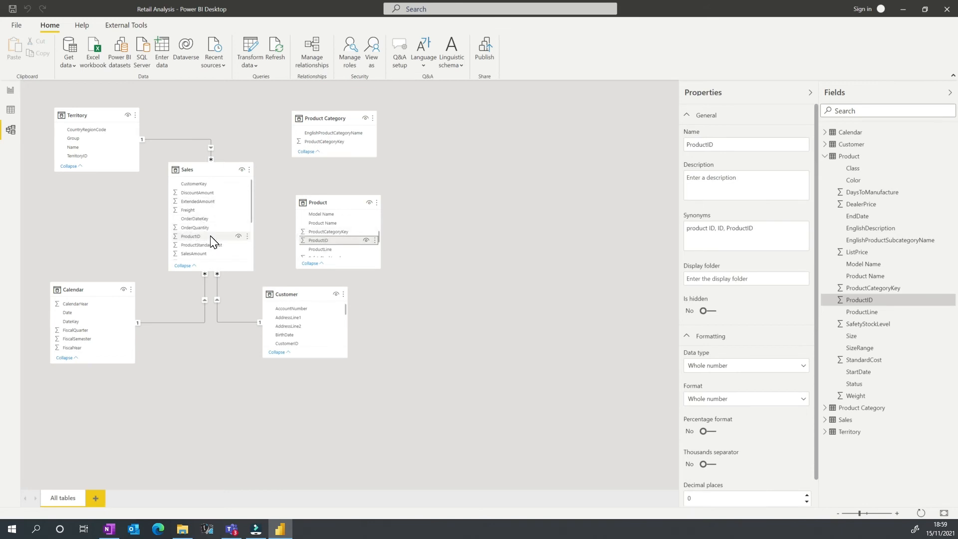
pyautogui.moveTo(336, 205); pyautogui.dragTo(344, 206)
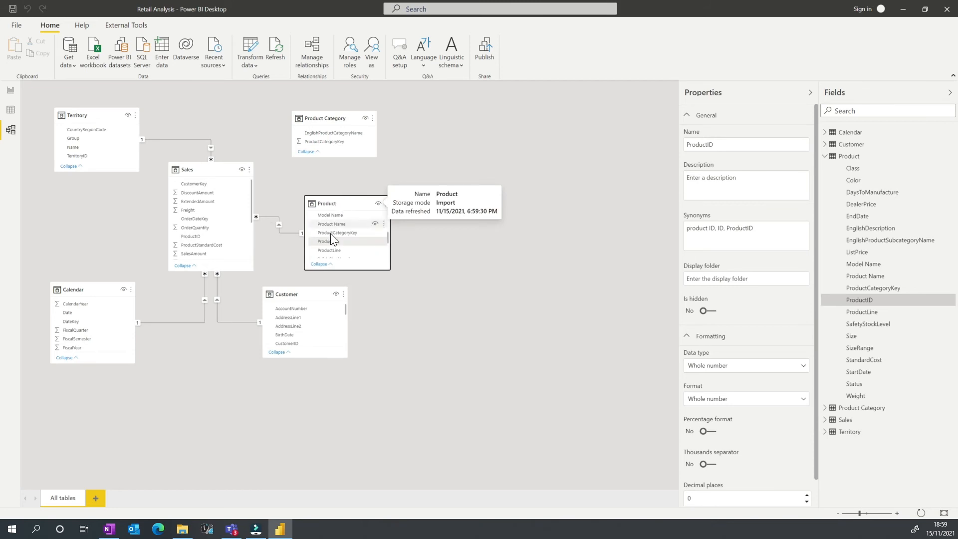
pyautogui.click(349, 205)
pyautogui.click(205, 170)
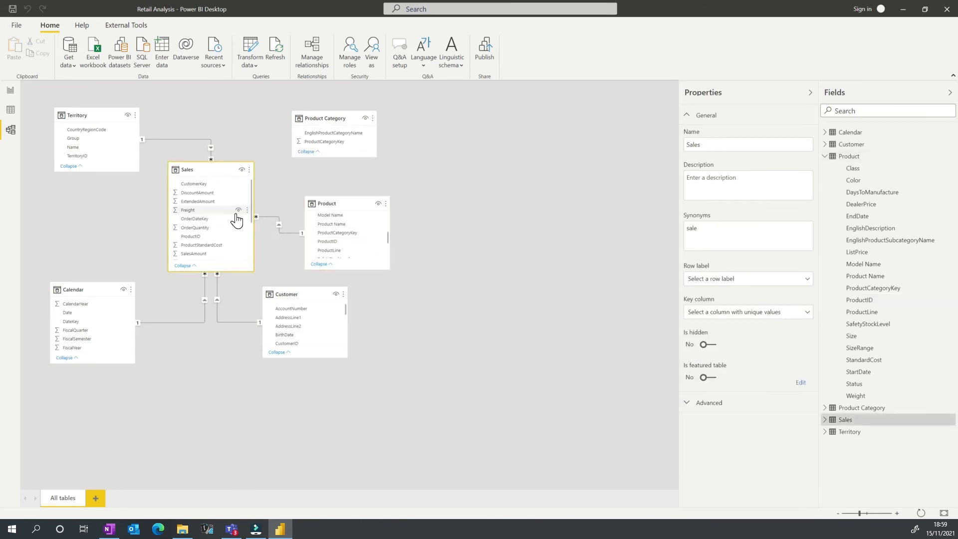
# Move the Product Category table to the far side of Product and relate the two tables on ProductCategoryKey.
pyautogui.click(330, 117)
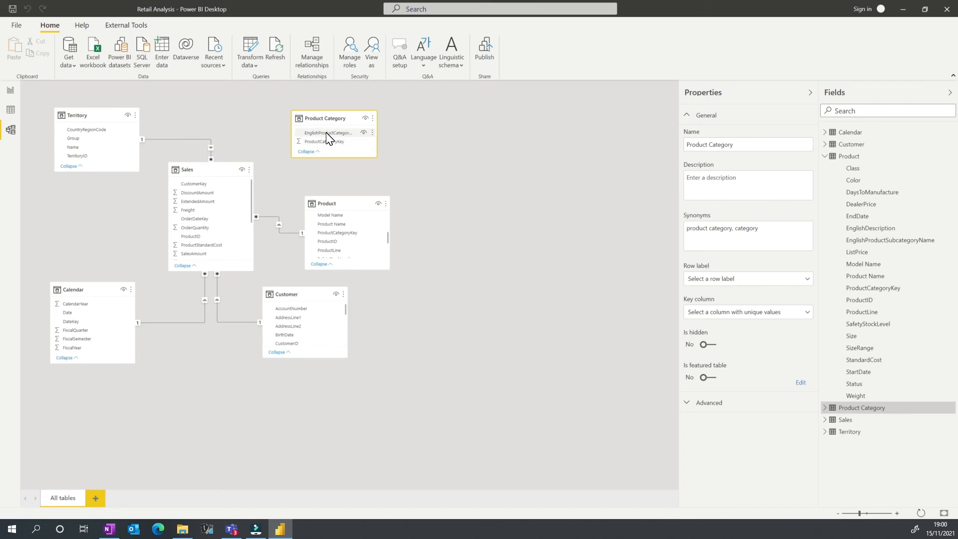
pyautogui.scroll(-3, 222, 227)
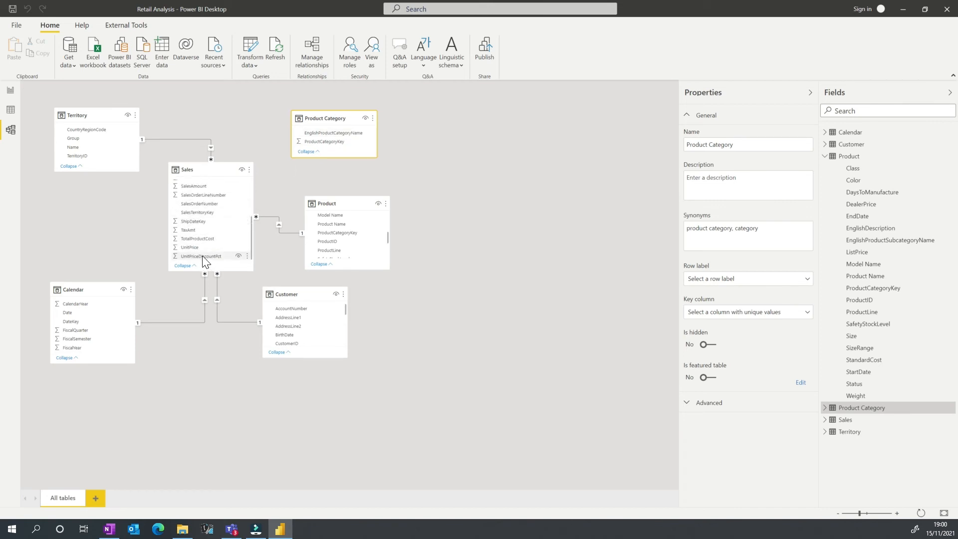
pyautogui.scroll(3, 204, 260)
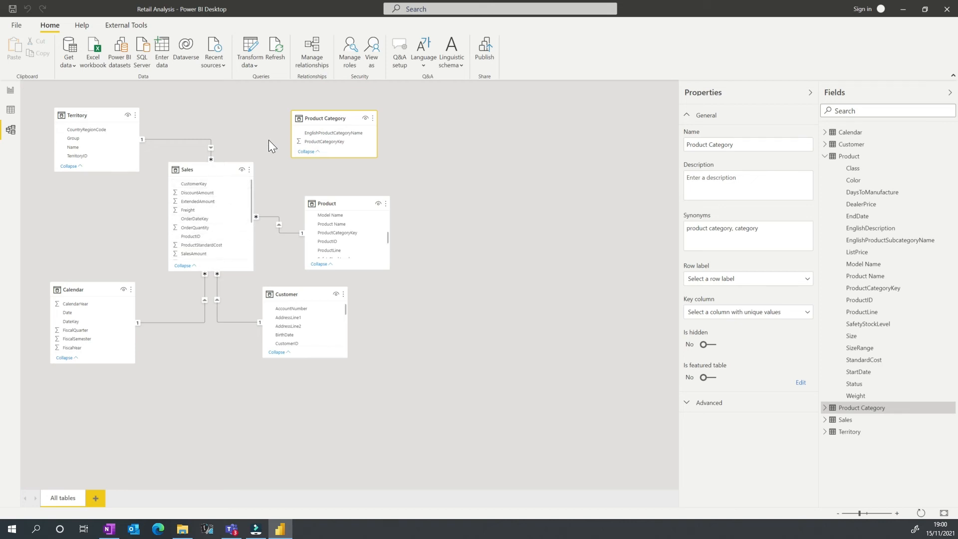
pyautogui.moveTo(314, 119); pyautogui.dragTo(472, 179)
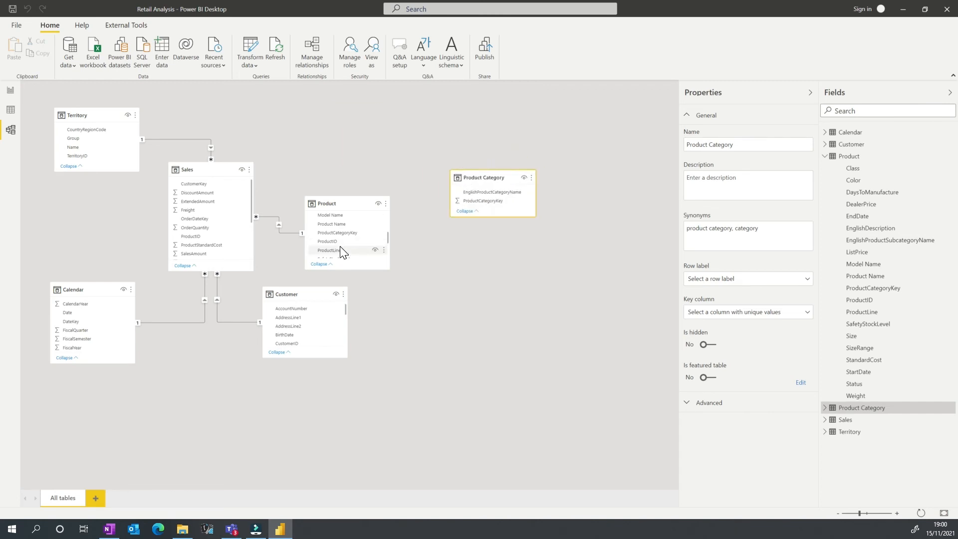
pyautogui.click(471, 202)
pyautogui.scroll(2, 355, 247)
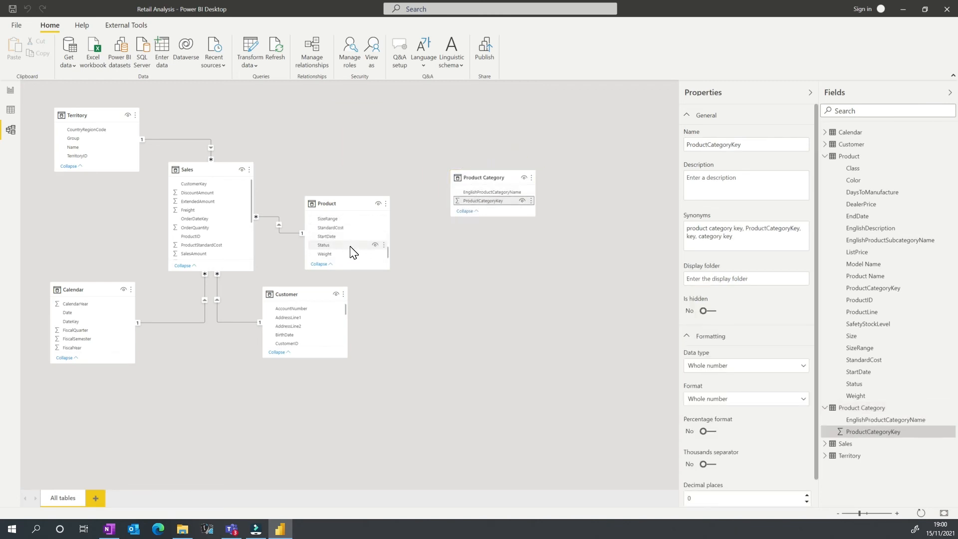
pyautogui.scroll(3, 351, 247)
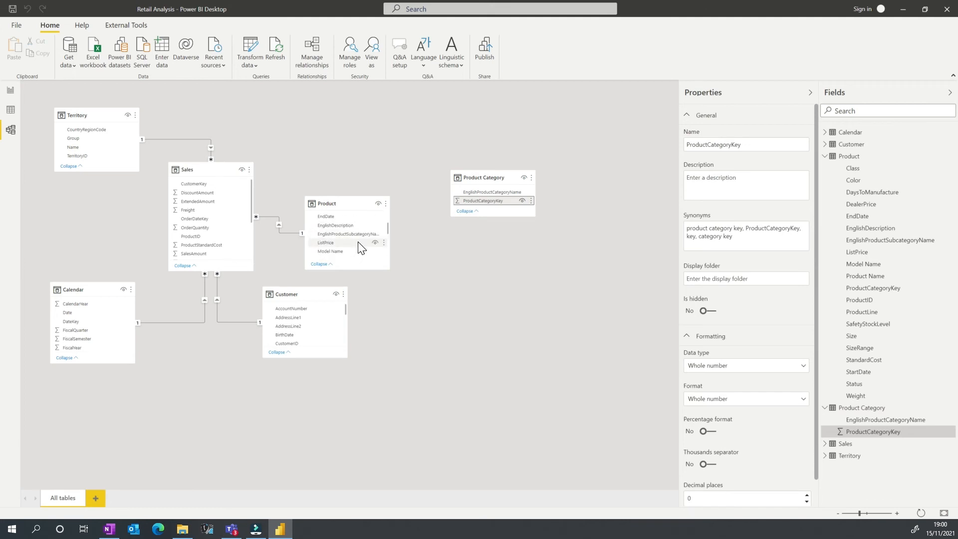
pyautogui.moveTo(388, 229); pyautogui.dragTo(507, 204)
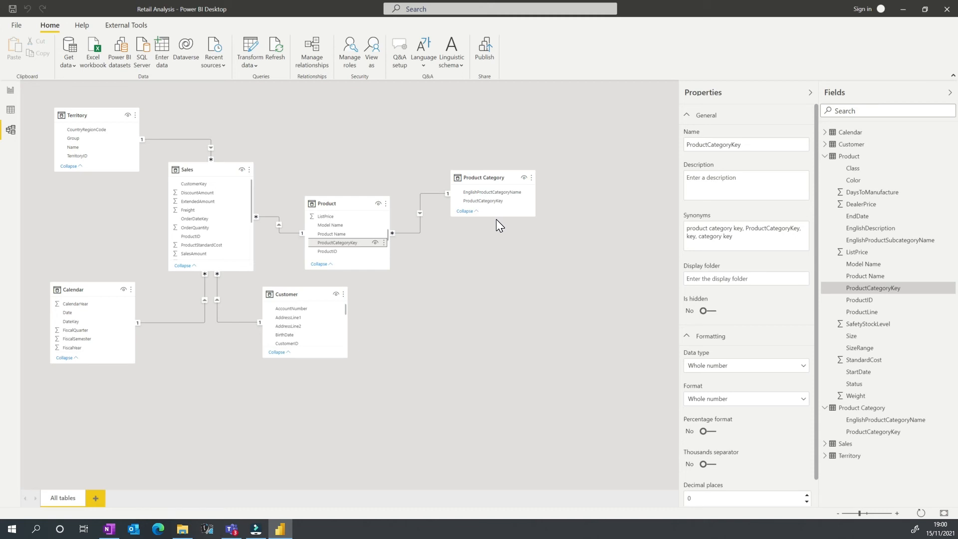
# Reopen the Power Query Editor and examine the columns of the Product Category query.
pyautogui.click(249, 48)
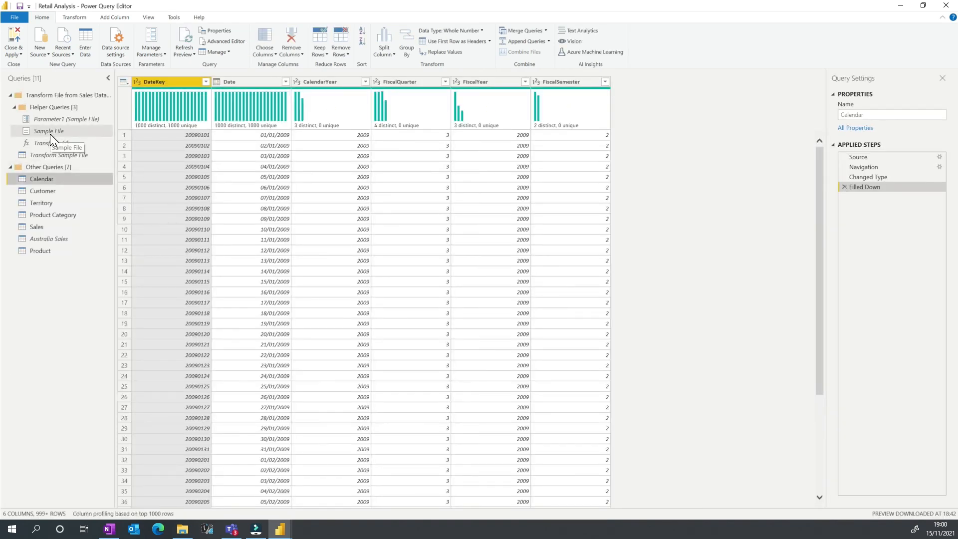
pyautogui.click(59, 218)
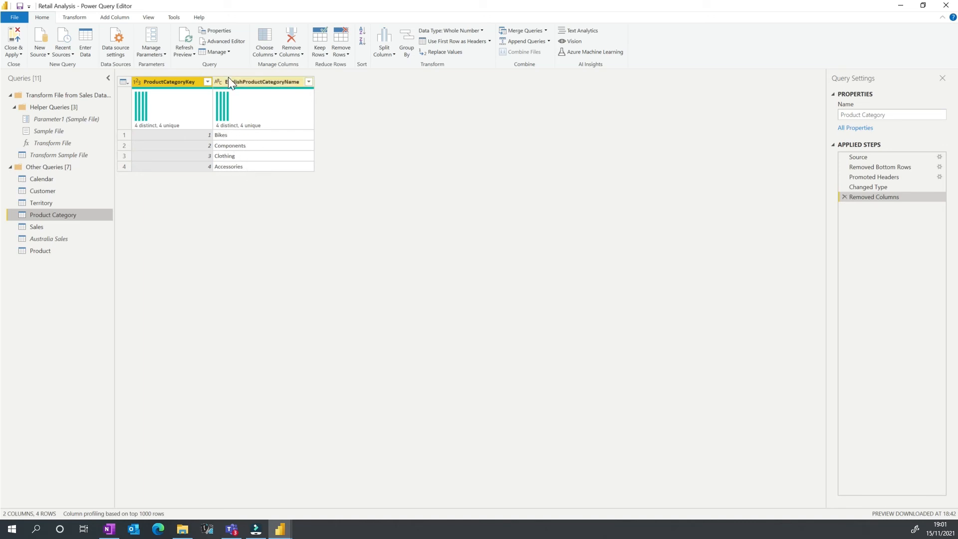
pyautogui.click(303, 81)
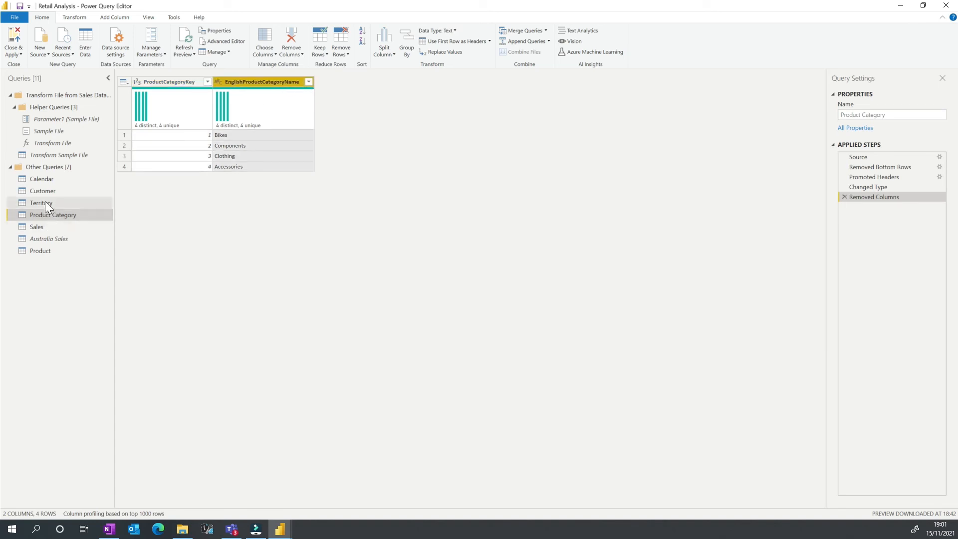
# Start a merge on the Product query with Product Category as the second table.
pyautogui.click(46, 254)
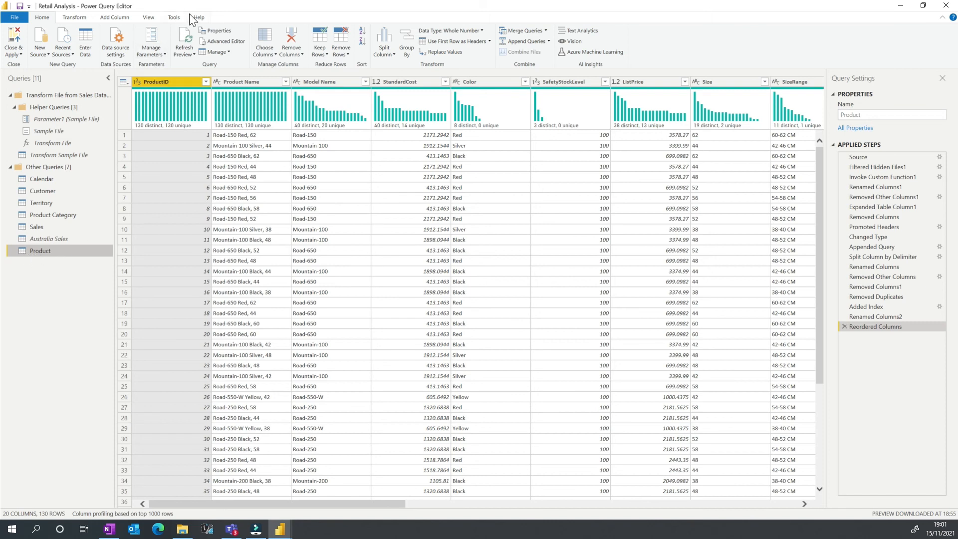
pyautogui.click(522, 32)
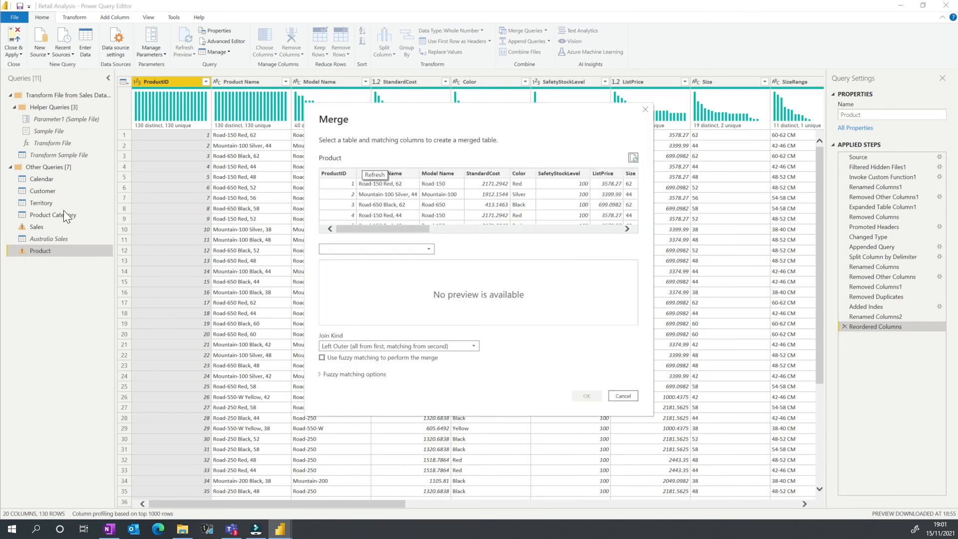
pyautogui.click(381, 249)
pyautogui.click(371, 299)
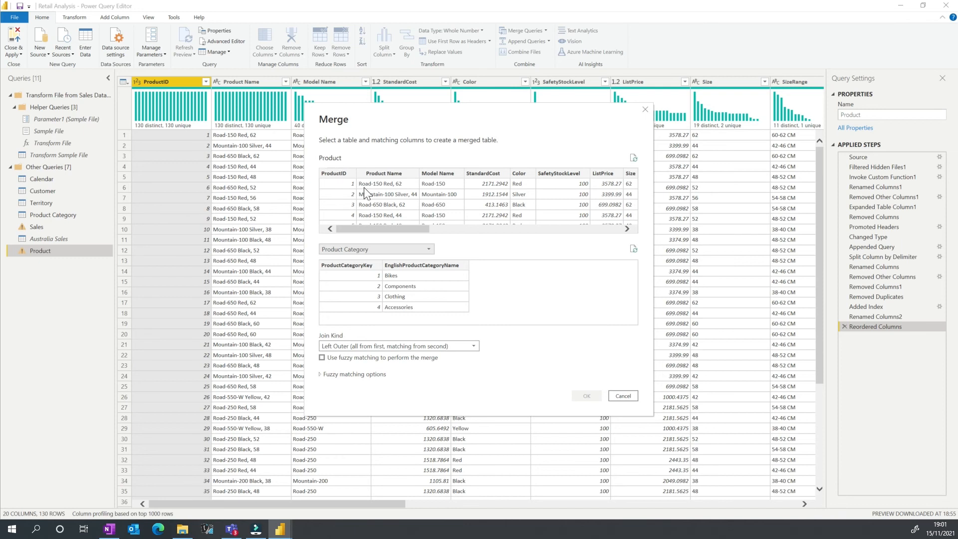
# Match Product and Product Category on their ProductCategoryKey columns and complete the merge with a Left Outer join.
pyautogui.click(396, 175)
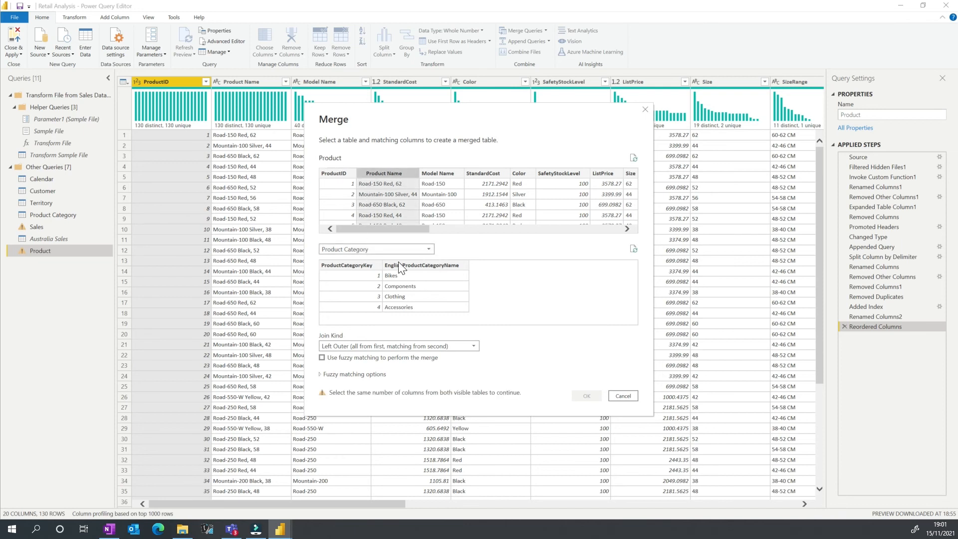
pyautogui.click(350, 267)
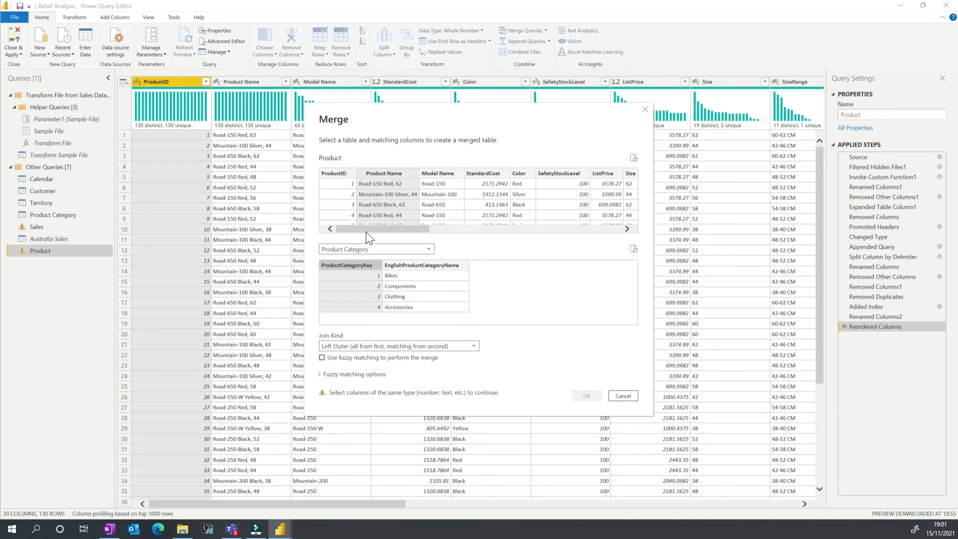
pyautogui.moveTo(367, 229); pyautogui.dragTo(571, 242)
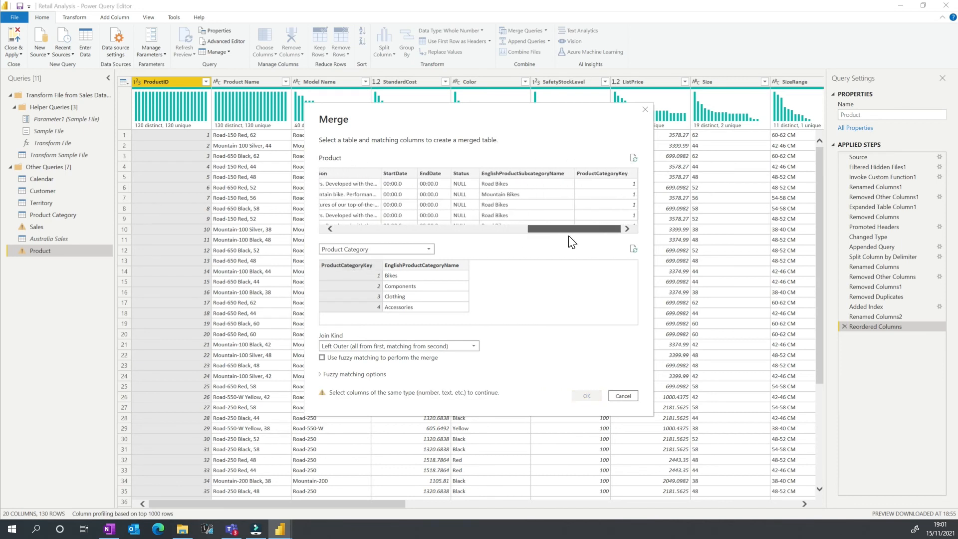
pyautogui.click(600, 176)
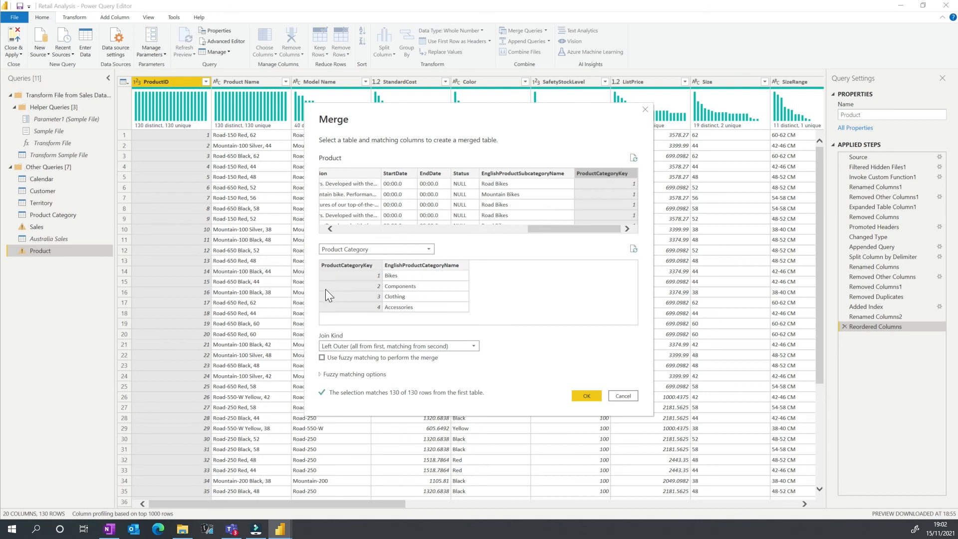
pyautogui.click(588, 396)
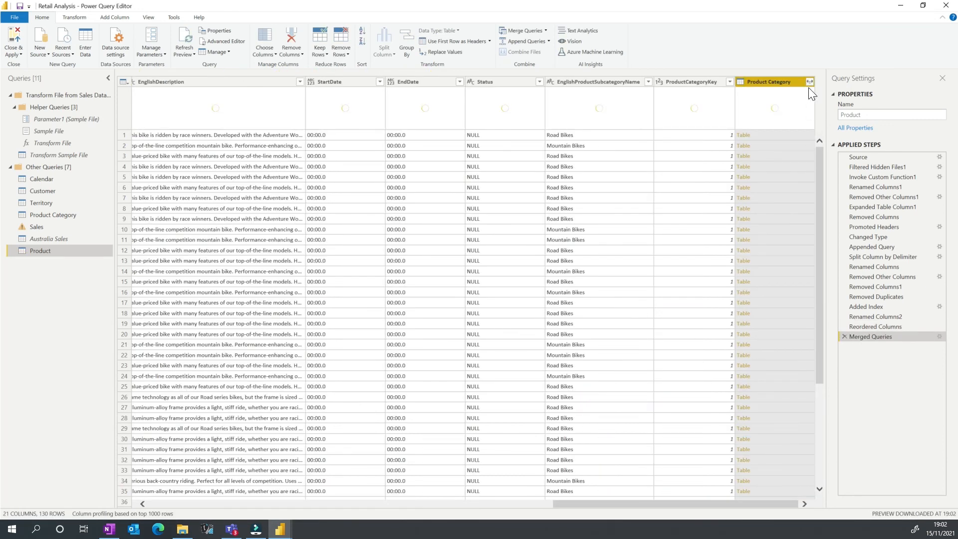
# Expand the merged Product Category column in Product to only EnglishProductCategoryName, without using the original column name as prefix.
pyautogui.click(809, 82)
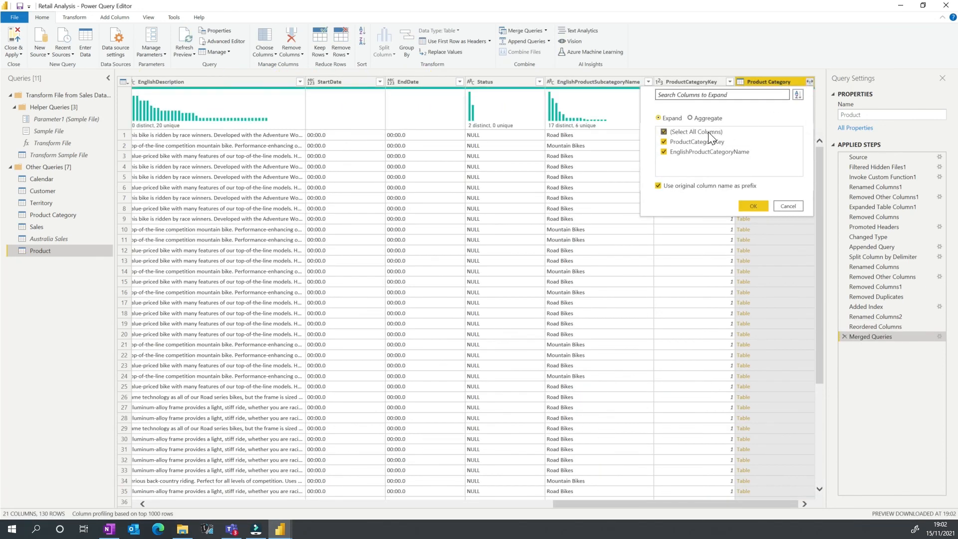
pyautogui.click(664, 141)
pyautogui.click(680, 186)
pyautogui.click(749, 206)
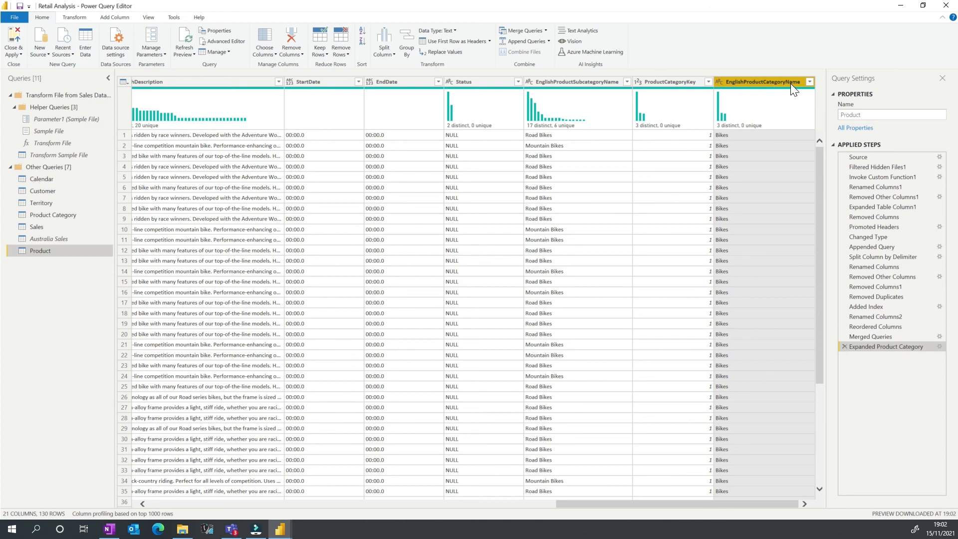
pyautogui.moveTo(678, 504); pyautogui.dragTo(229, 501)
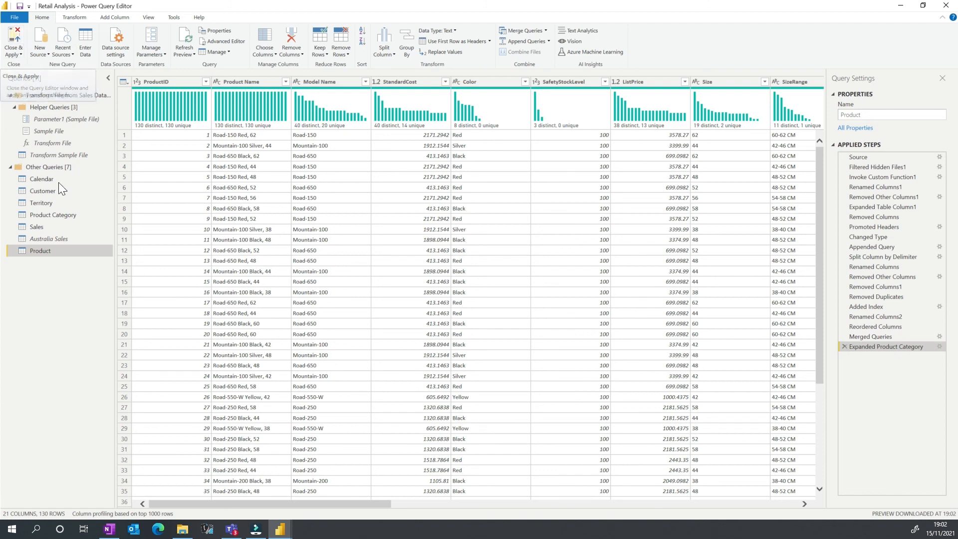
# Disable loading of the Product Category query into the report, accept the possible data loss, and apply the query changes to the model.
pyautogui.rightClick(53, 217)
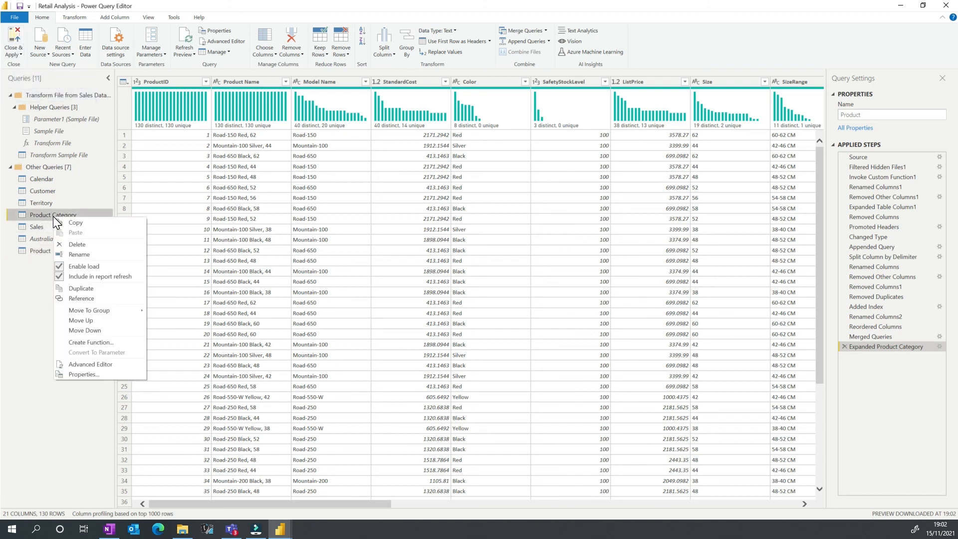
pyautogui.click(79, 268)
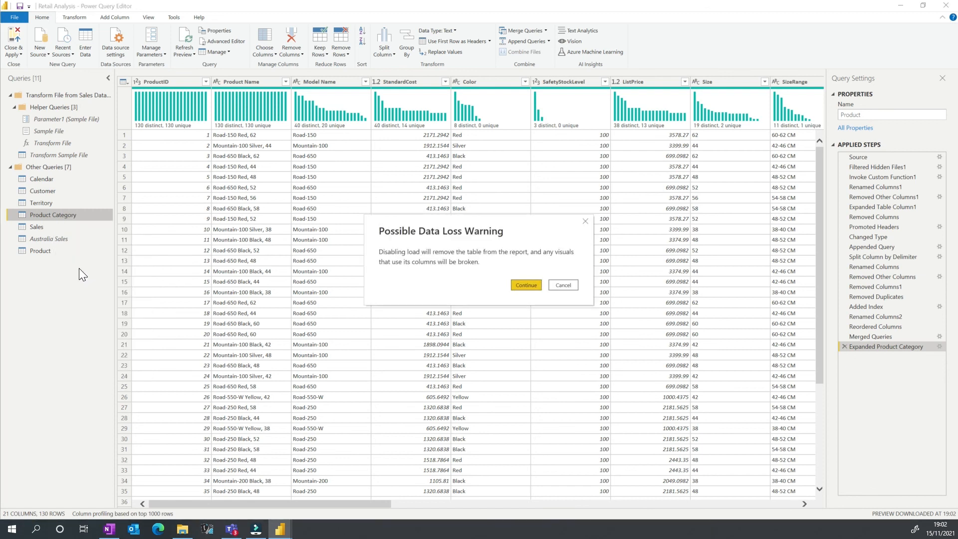
pyautogui.click(528, 287)
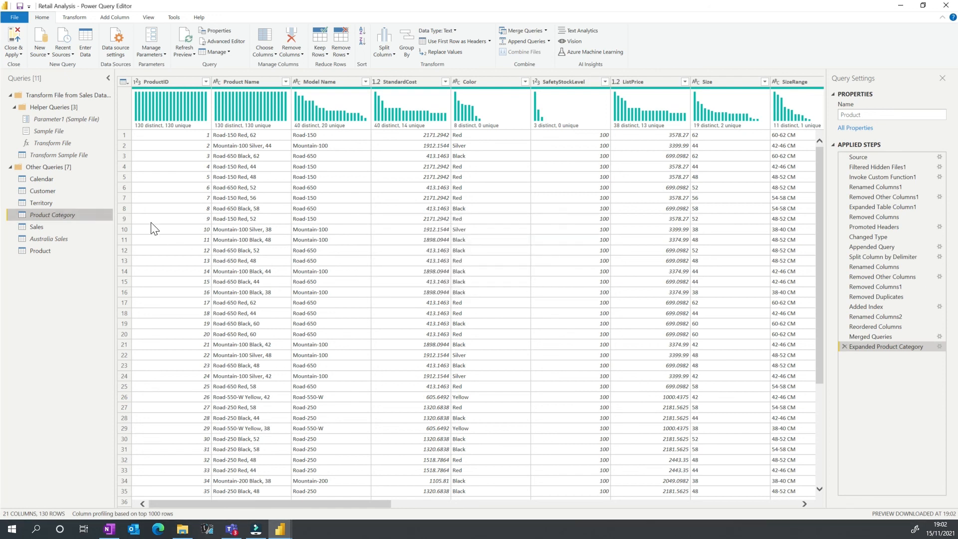
pyautogui.click(19, 36)
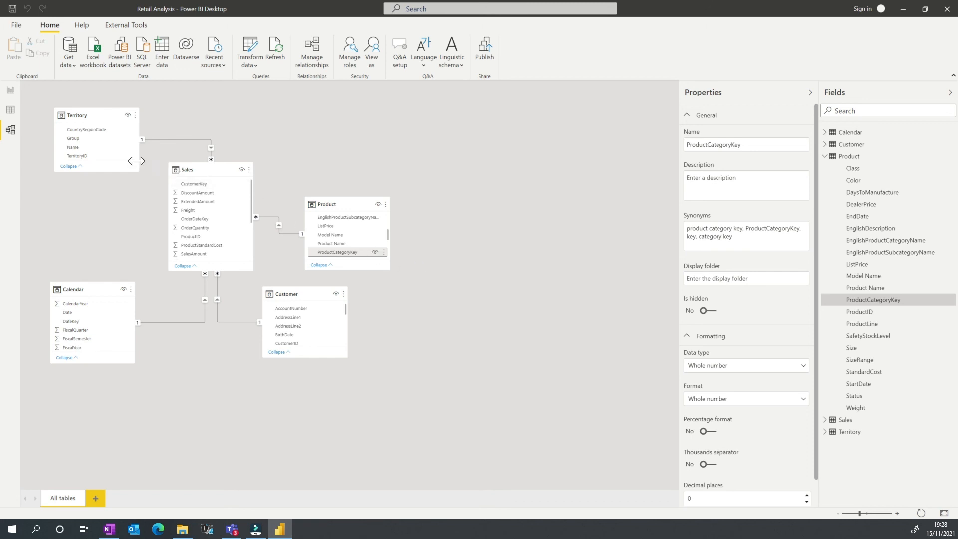
# Create a chart of SalesAmount from the Sales table on the blank report page.
pyautogui.click(10, 91)
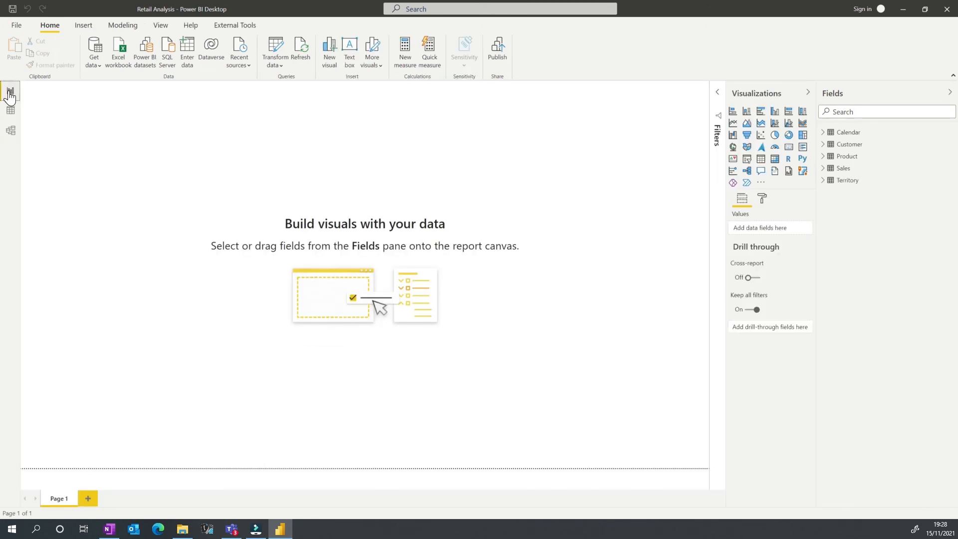
pyautogui.click(822, 169)
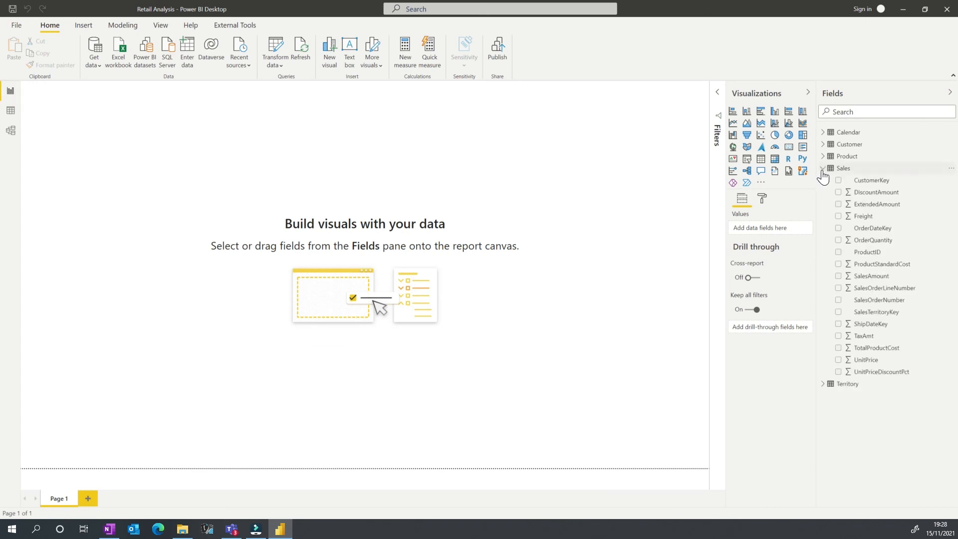
pyautogui.moveTo(871, 287); pyautogui.dragTo(196, 193)
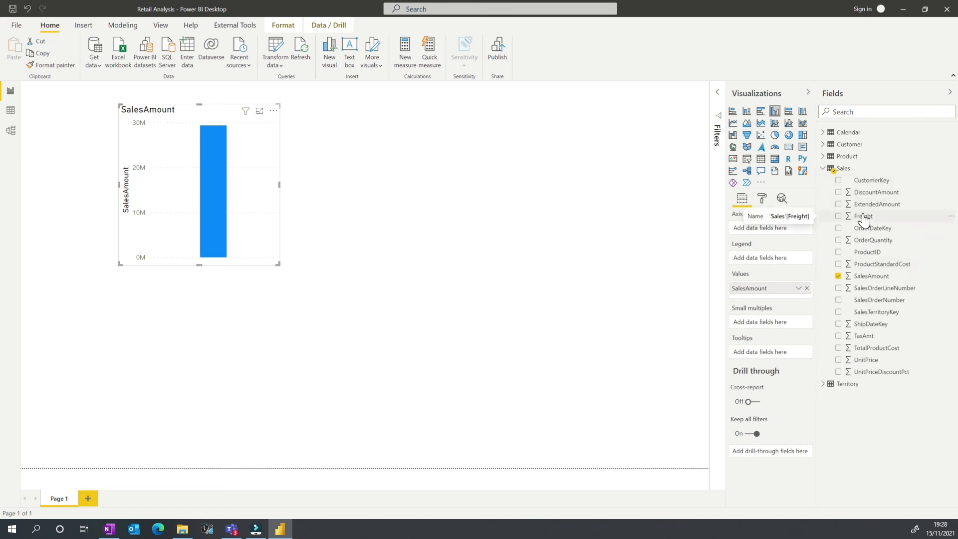
# Add Product Name and EnglishProductCategoryName from the Product table to the SalesAmount chart.
pyautogui.click(824, 168)
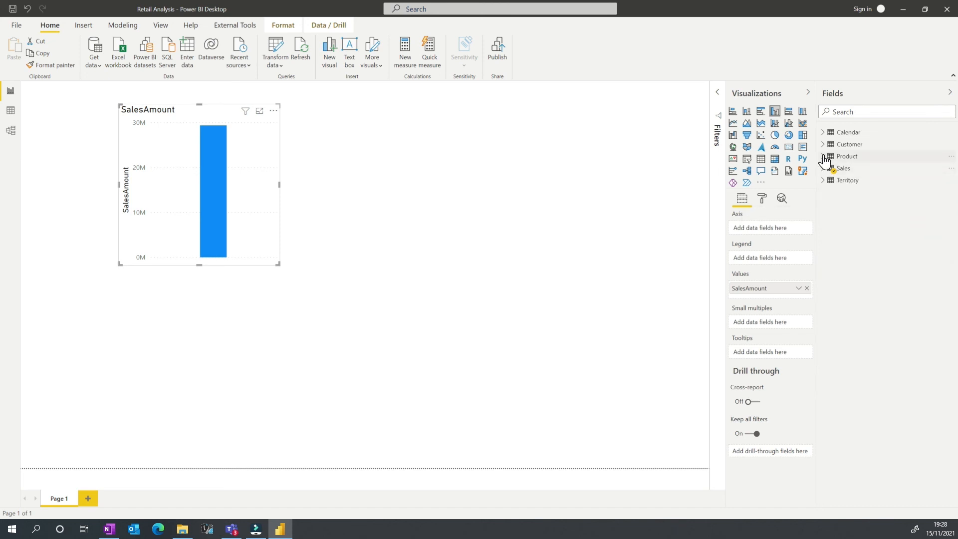
pyautogui.click(823, 156)
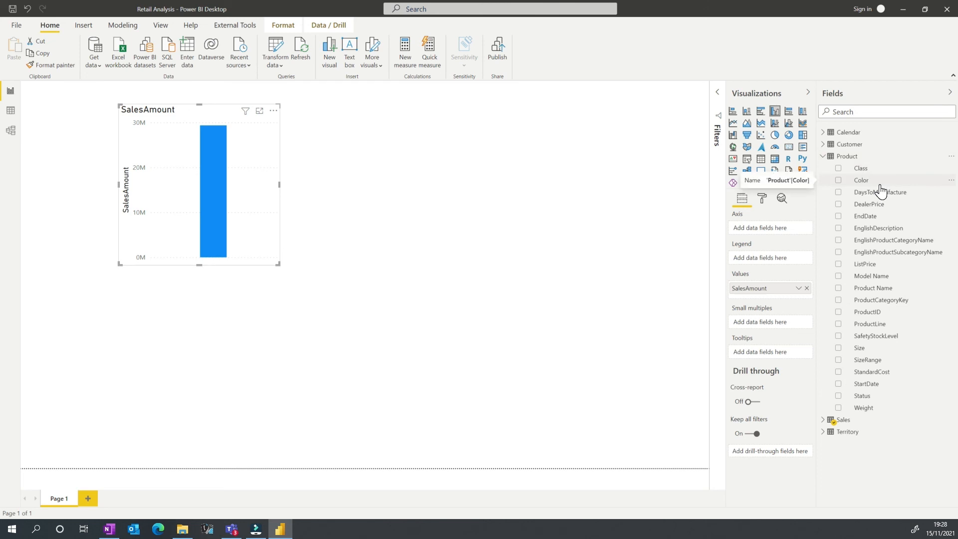
pyautogui.moveTo(876, 289); pyautogui.dragTo(240, 232)
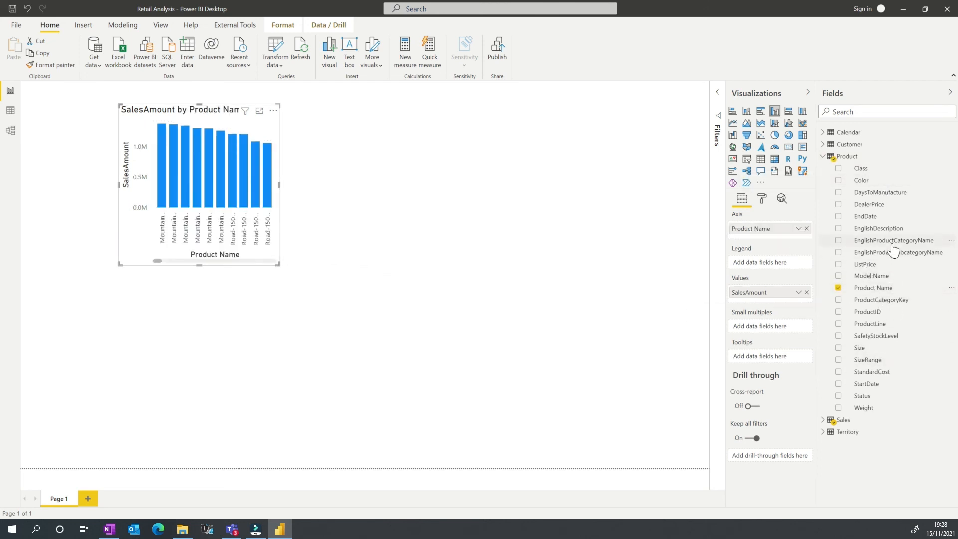
pyautogui.moveTo(893, 240); pyautogui.dragTo(212, 189)
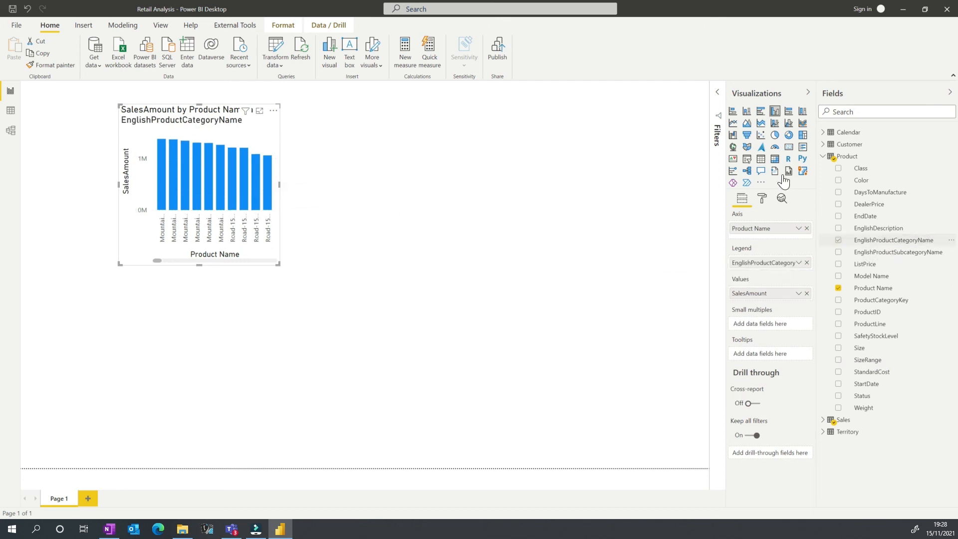
# Convert the chart to an enlarged table with its columns ordered Product Name, EnglishProductCategoryName, SalesAmount.
pyautogui.click(760, 158)
pyautogui.moveTo(277, 263); pyautogui.dragTo(442, 414)
pyautogui.moveTo(755, 241); pyautogui.dragTo(758, 261)
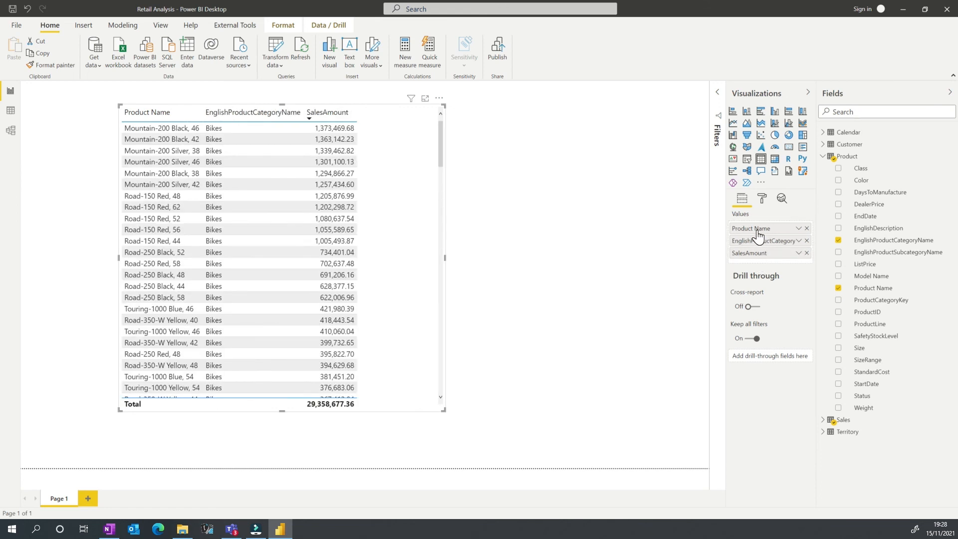